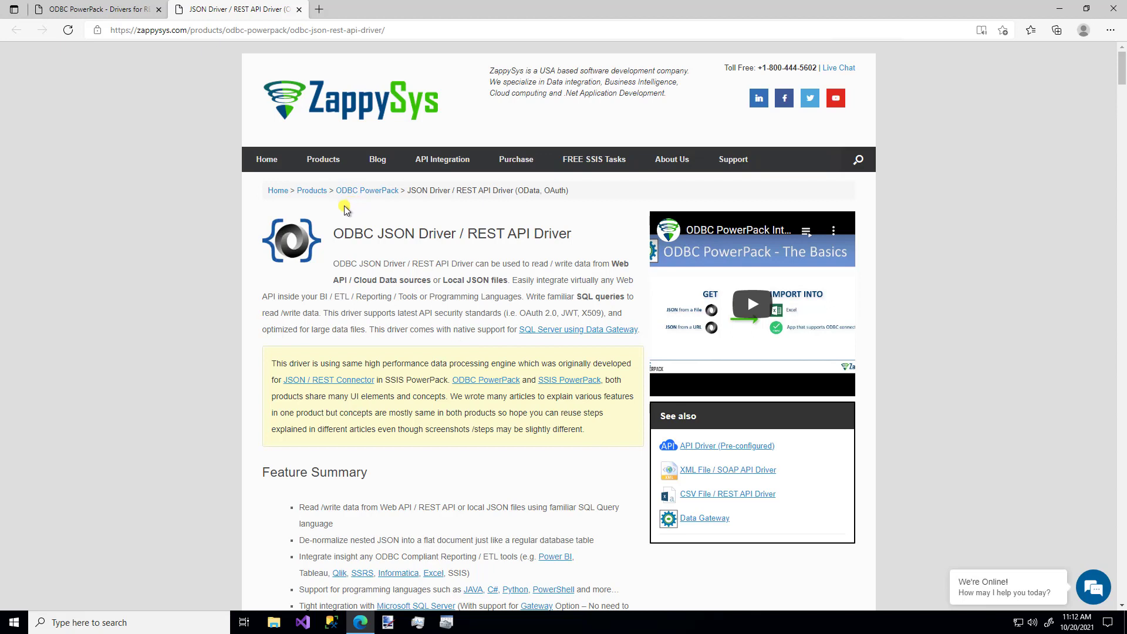
- Launch ZappySys Data Gateway Configuration as administrator from a Start-menu search for 'gateway'
mouse_move(327, 165)
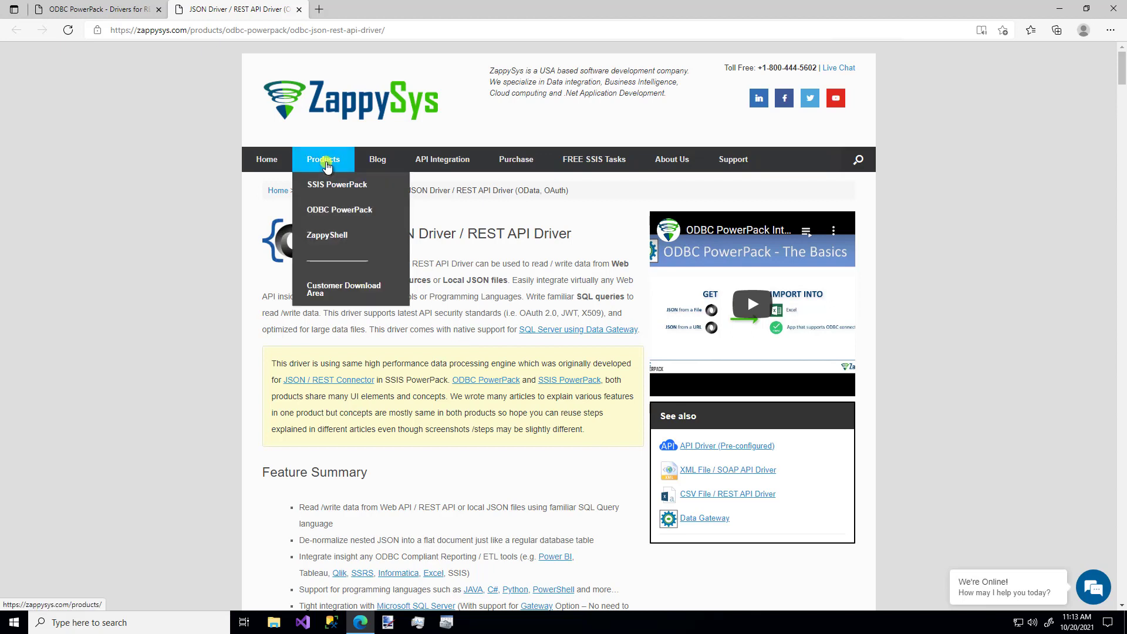
mouse_move(328, 211)
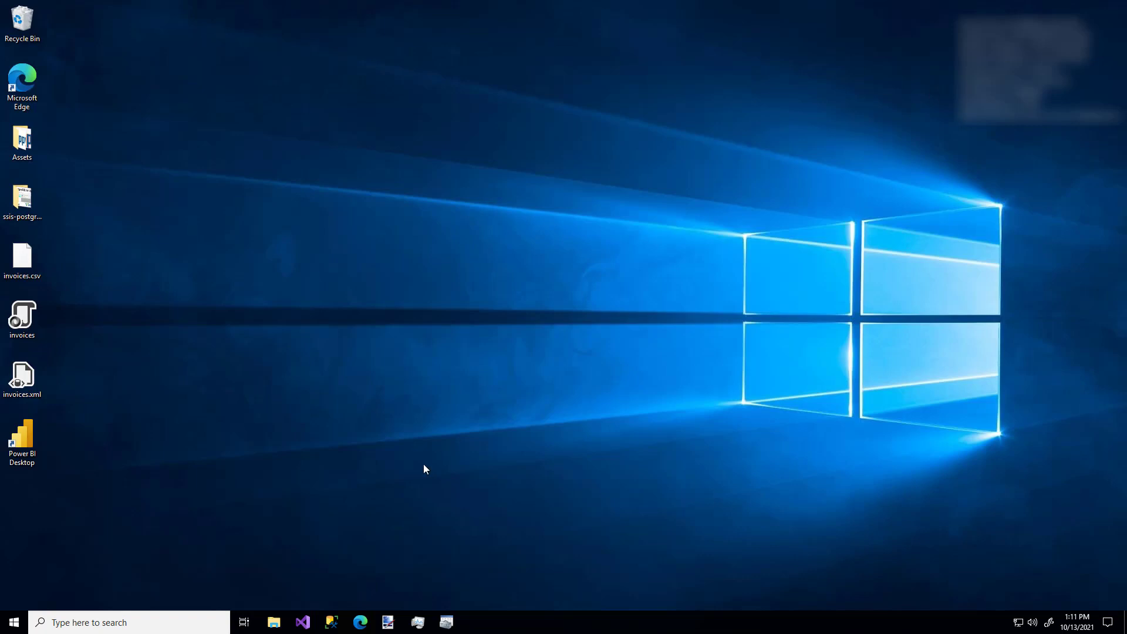
left_click(102, 620)
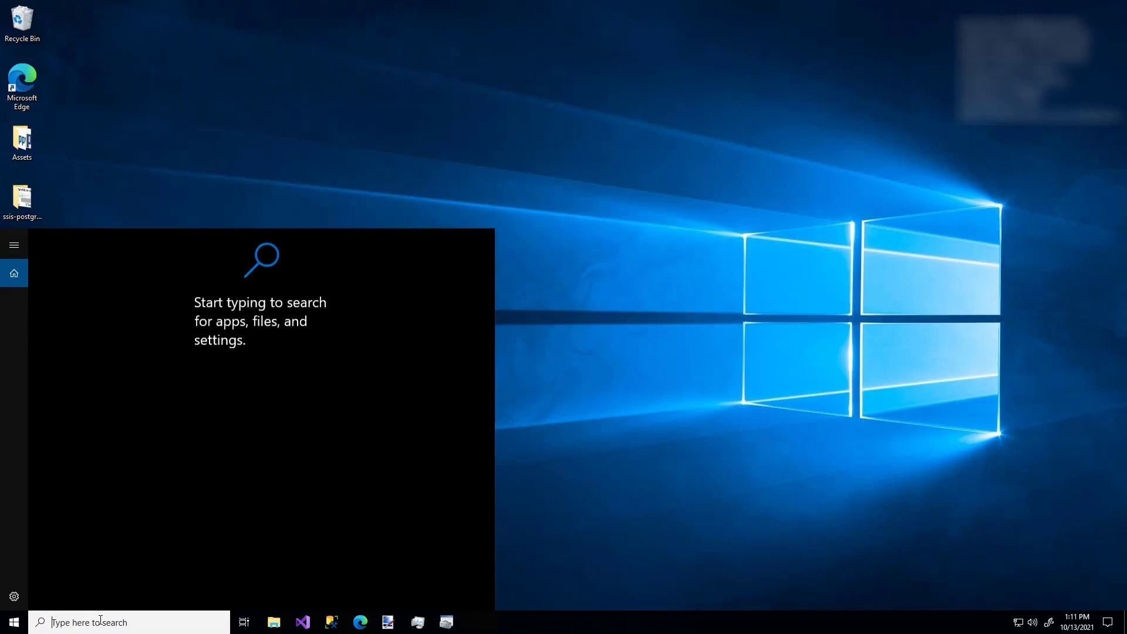
type("gatewa")
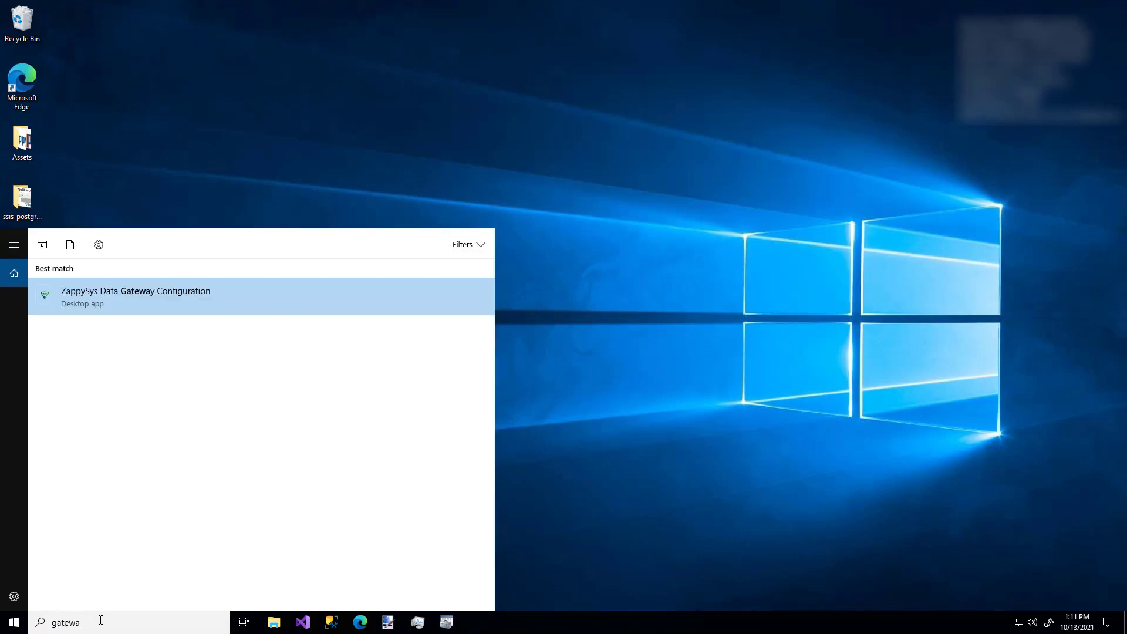
type("y")
key("Return")
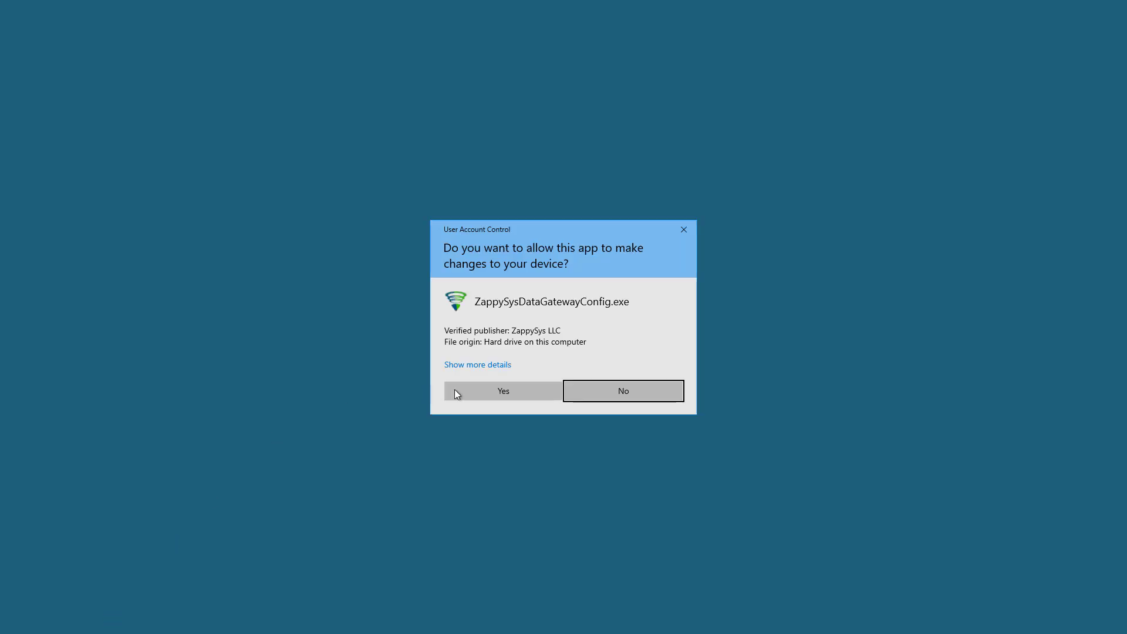
left_click(485, 392)
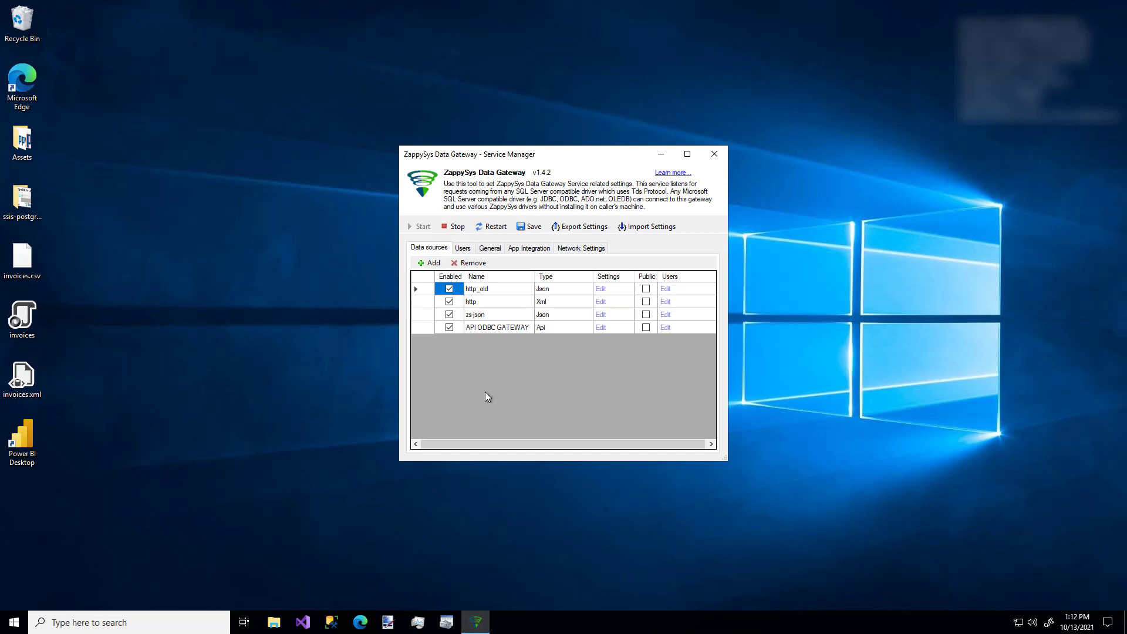
- Review the Users list, cancel adding a new user, then show the Network Settings page
left_click(463, 249)
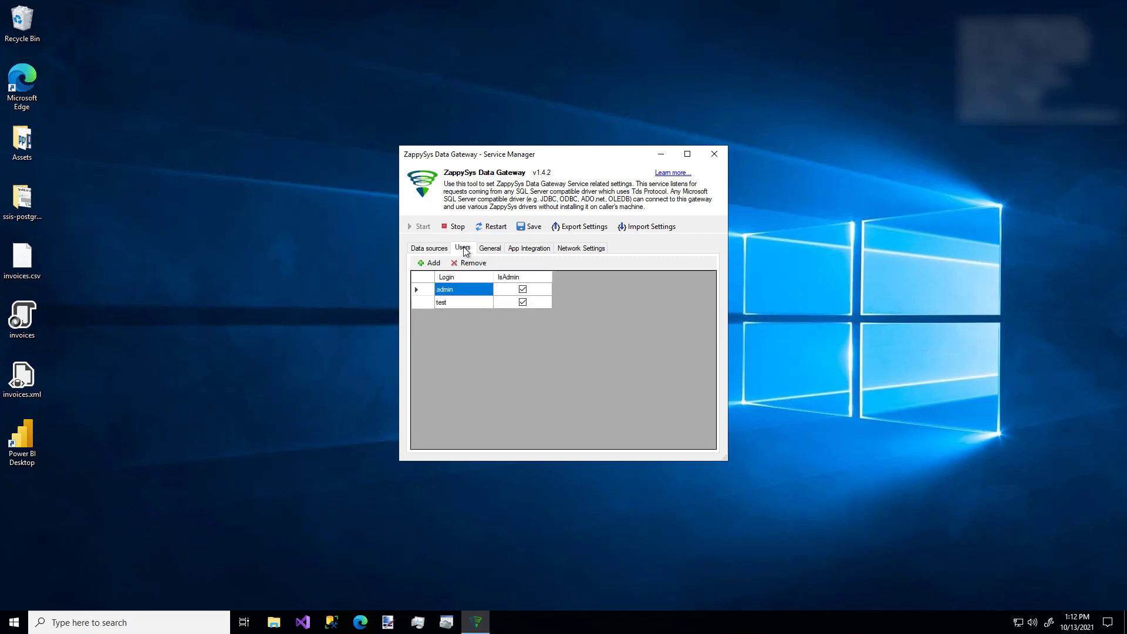
left_click(432, 264)
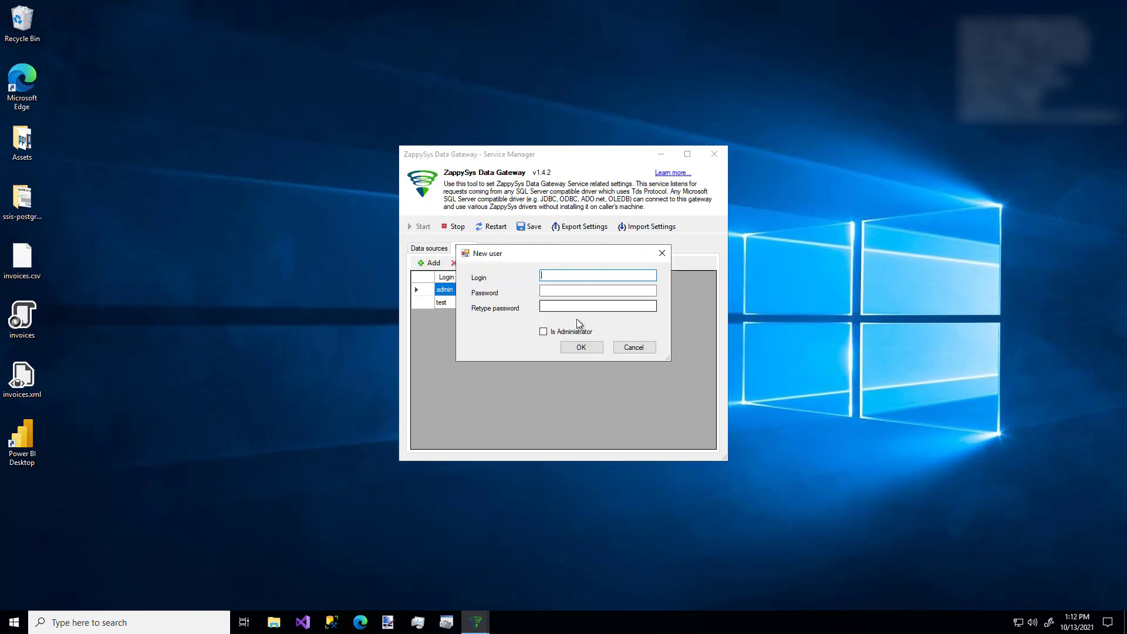
left_click(628, 347)
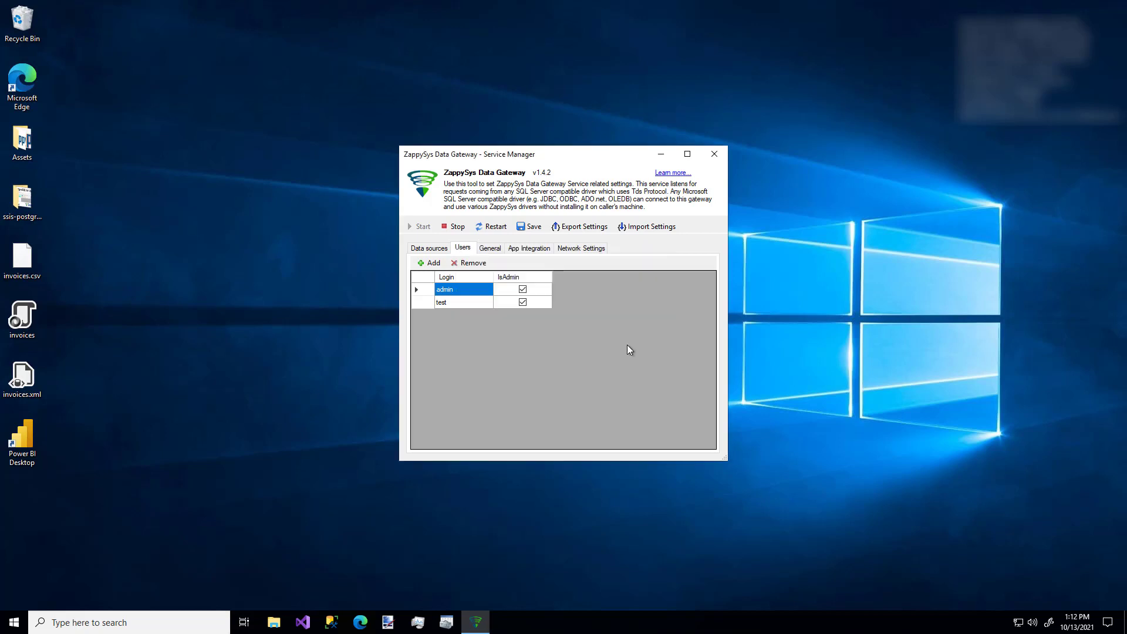
left_click(584, 251)
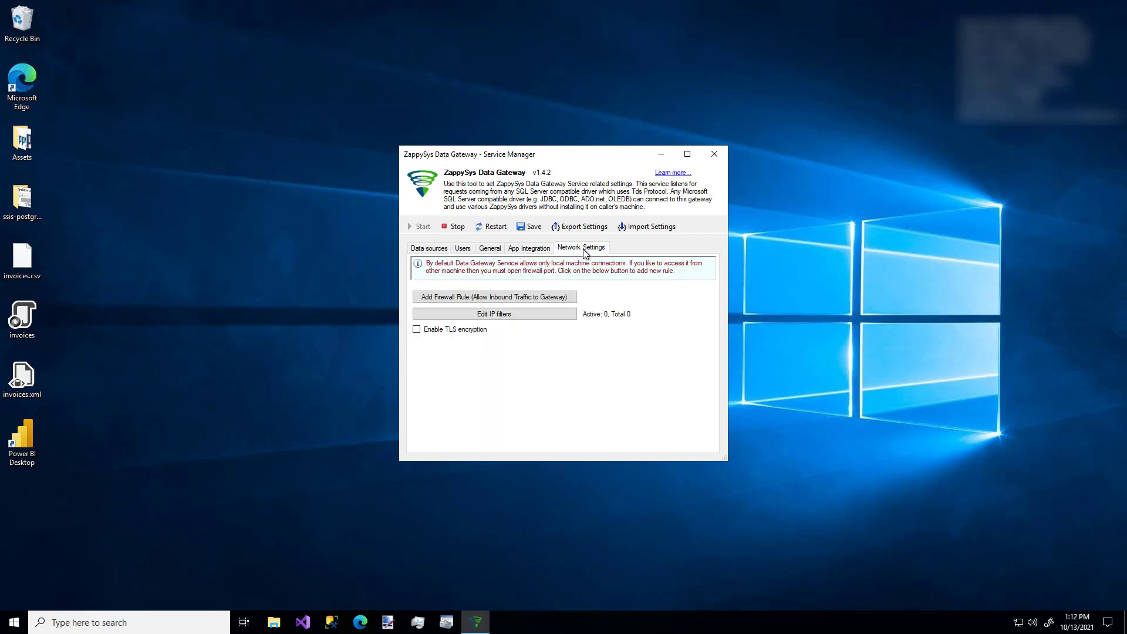
- Add the 'ZappySys Data Gateway - Allow Inbound' firewall rule and return to Data sources
left_click(532, 299)
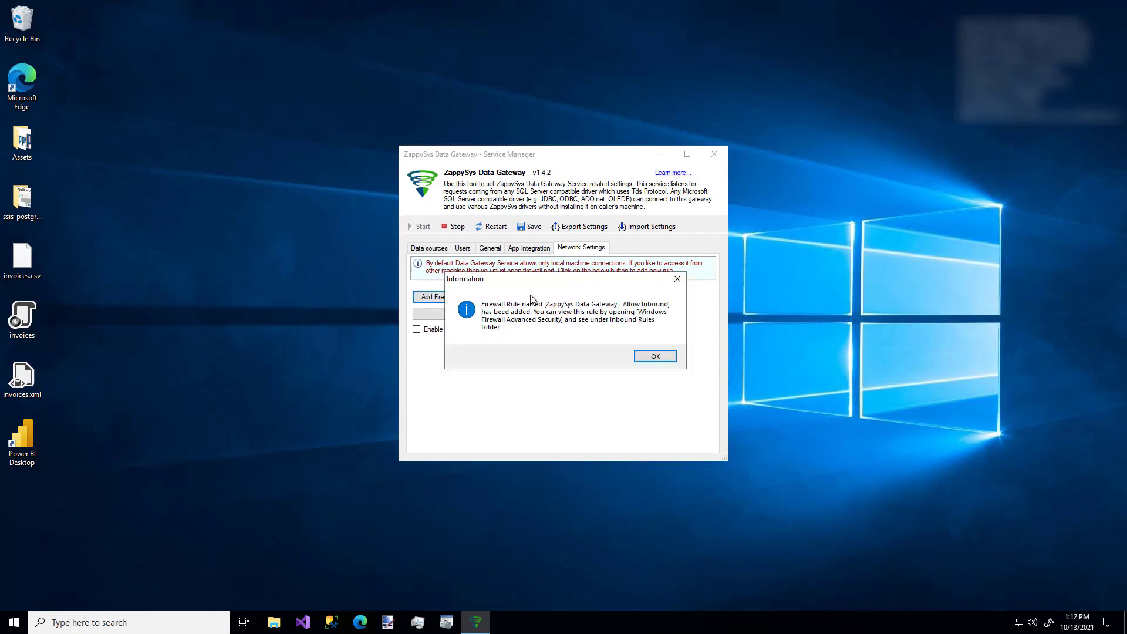
left_click(654, 357)
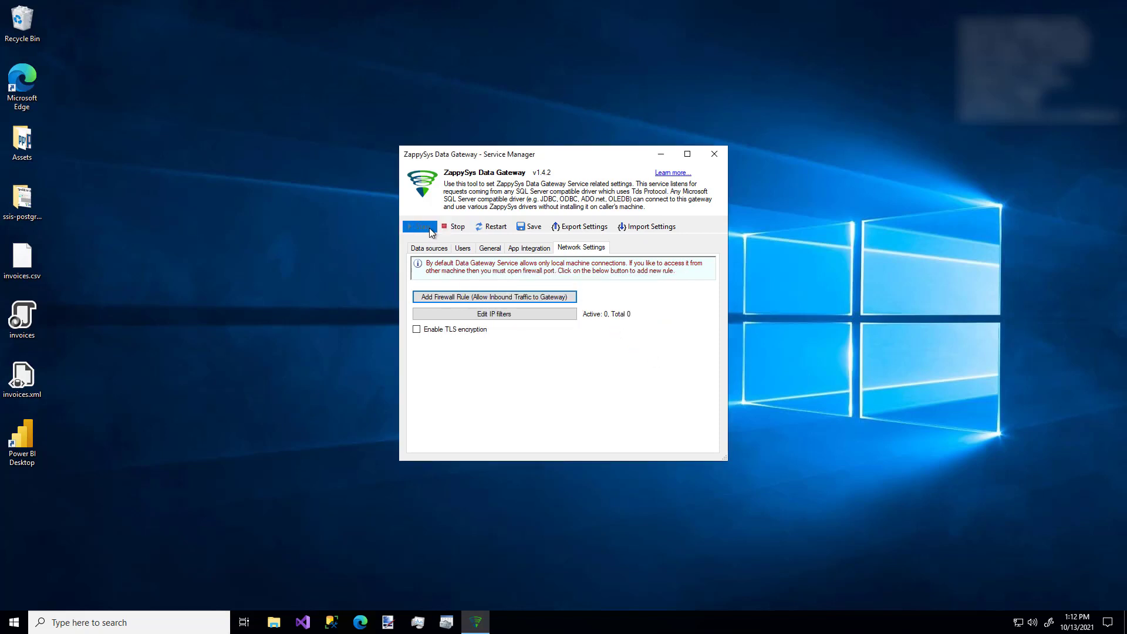
left_click(428, 250)
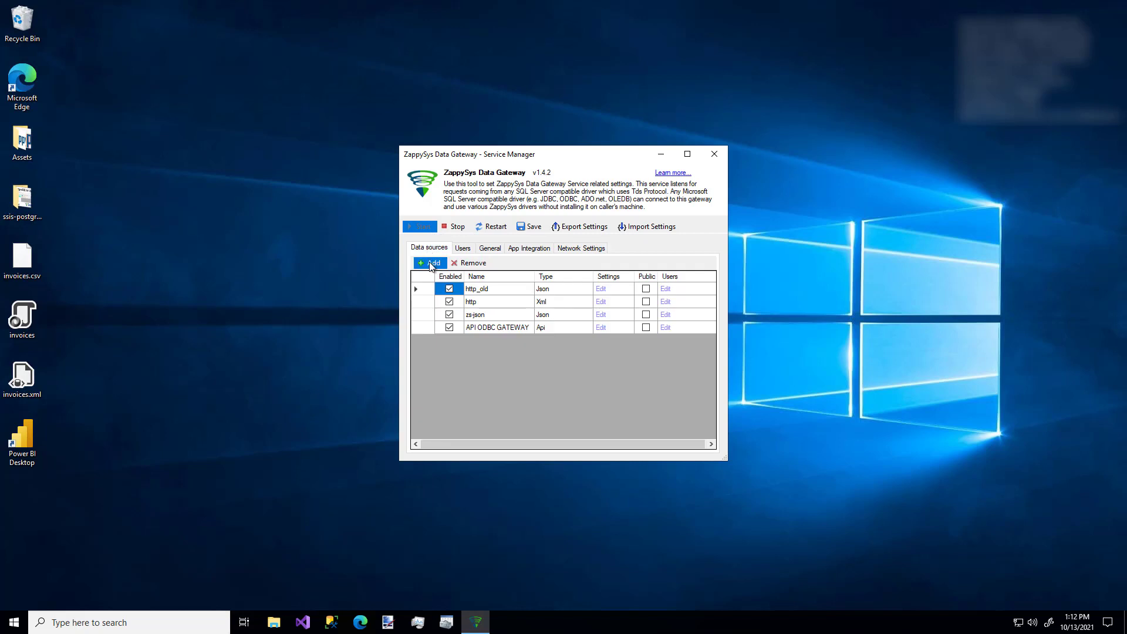
- Add a data source named zsgateway with connector type Native - ZappySys JSON Driver
left_click(430, 265)
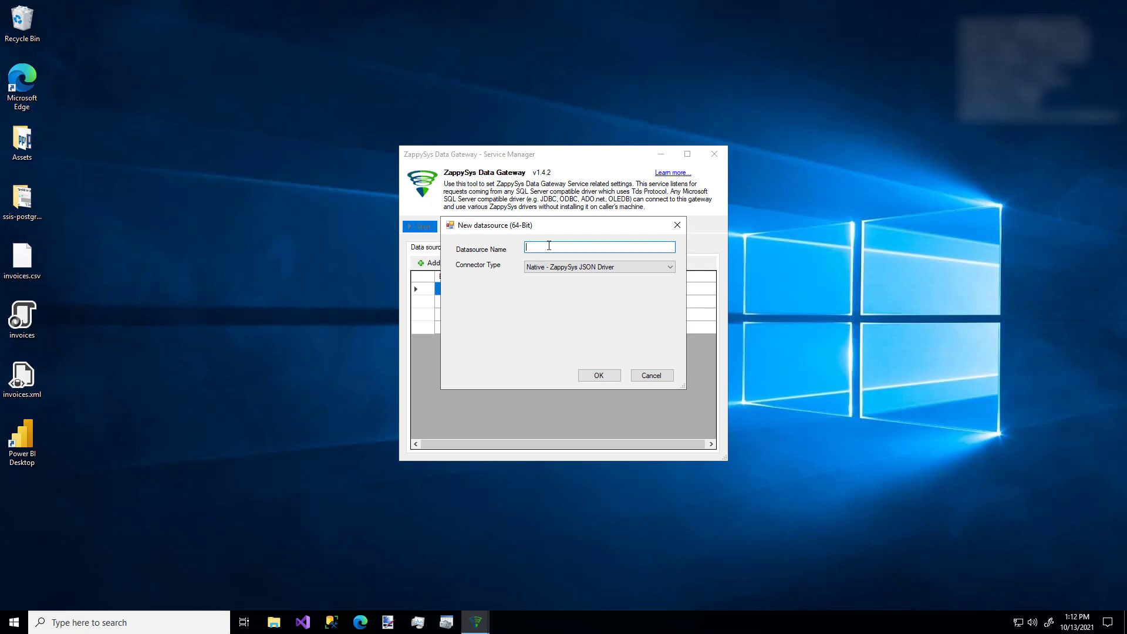
type("zs gateway")
key("BackSpace")
left_click(610, 267)
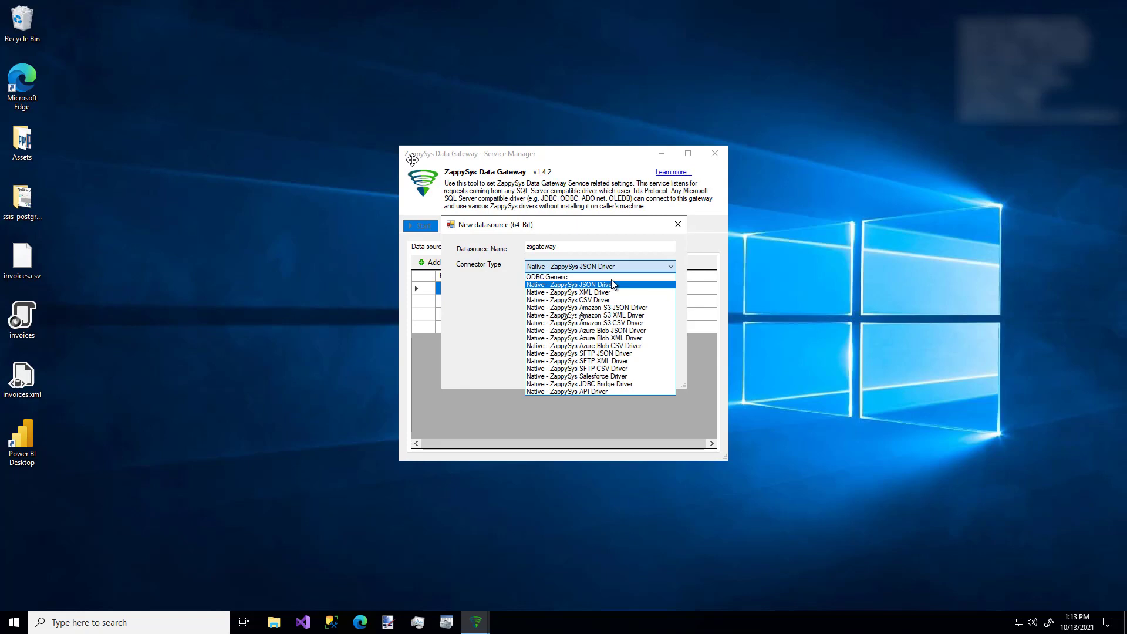
left_click(613, 285)
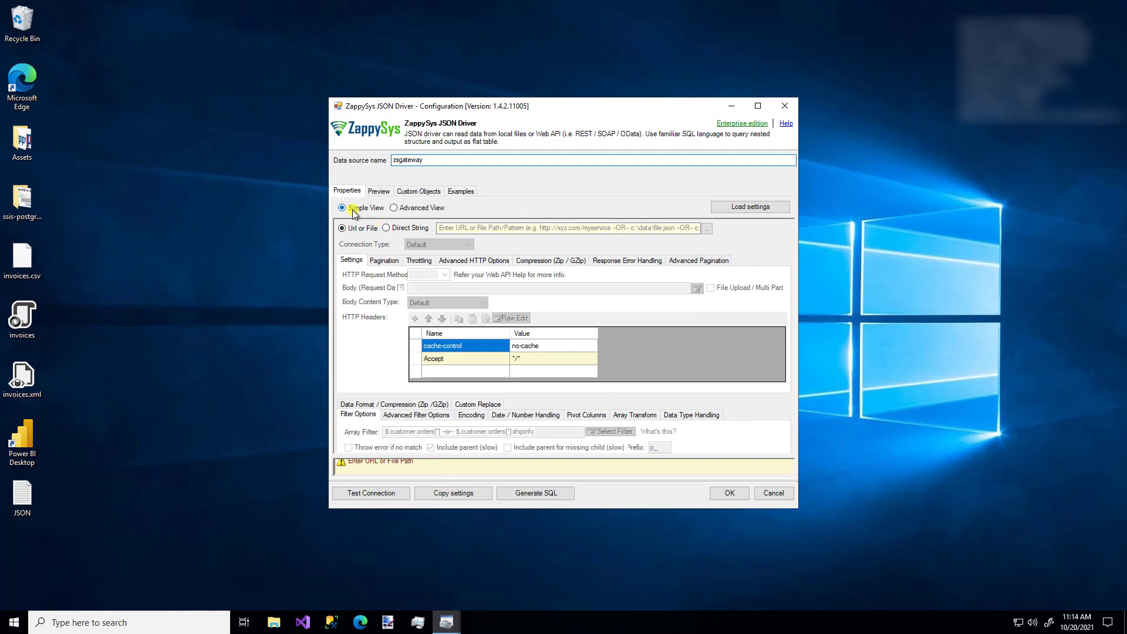
left_click(395, 209)
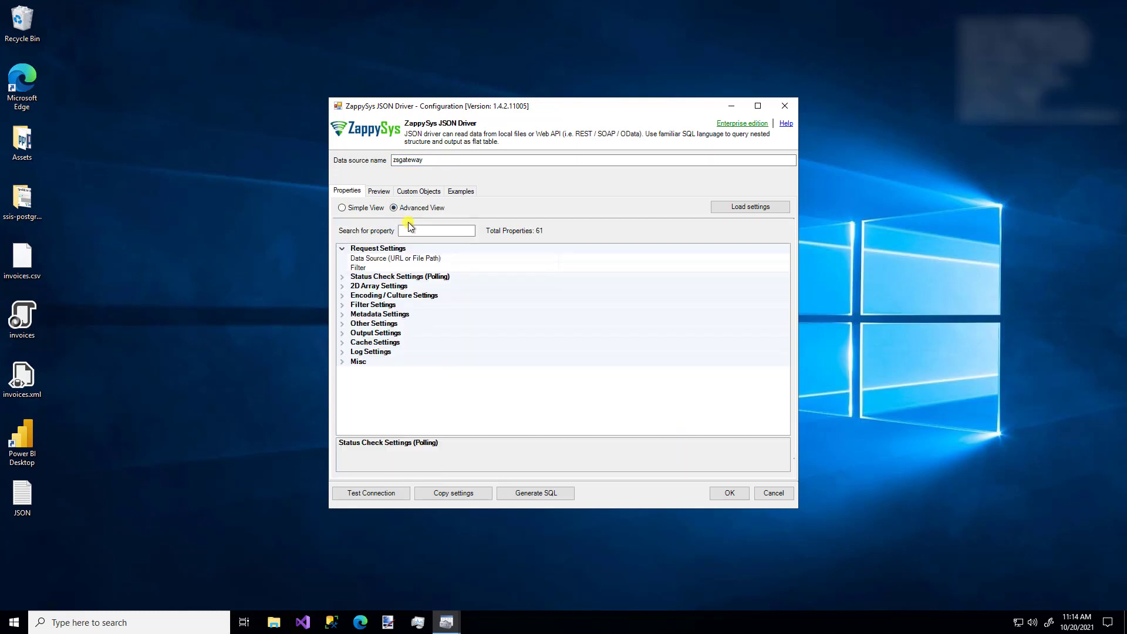
left_click(414, 231)
type("Filter")
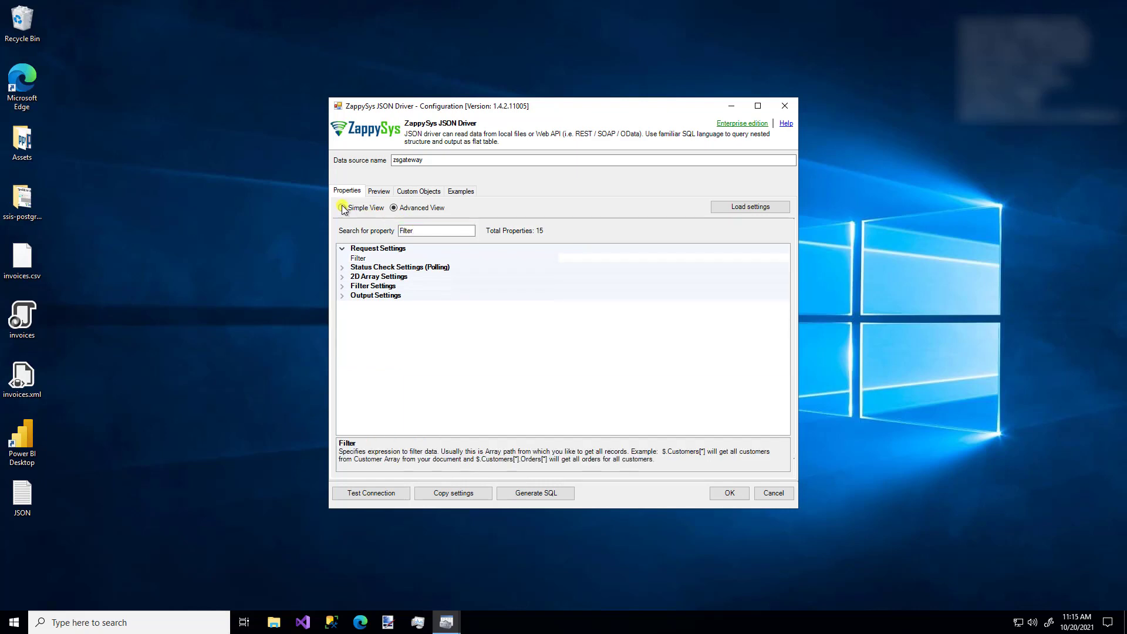
left_click(343, 208)
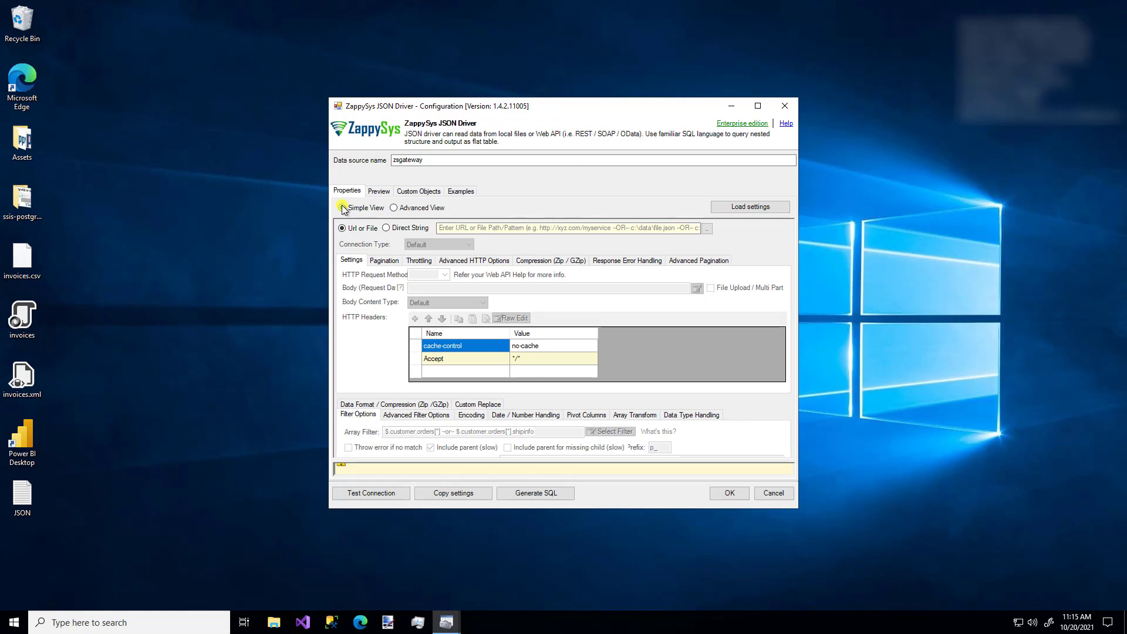
left_click(476, 226)
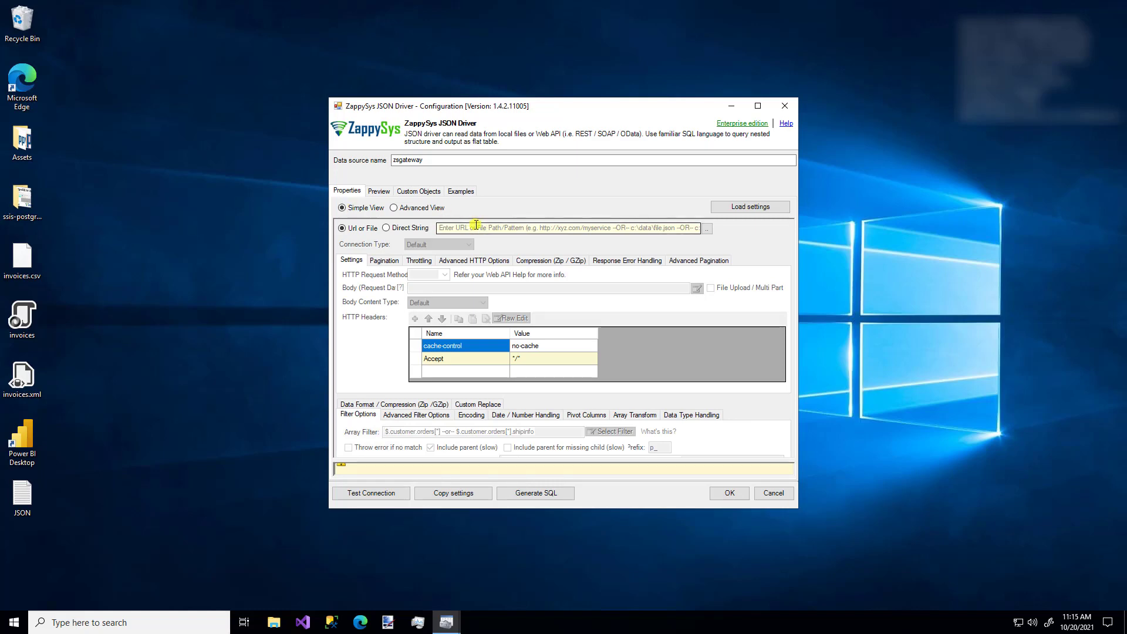
type("c")
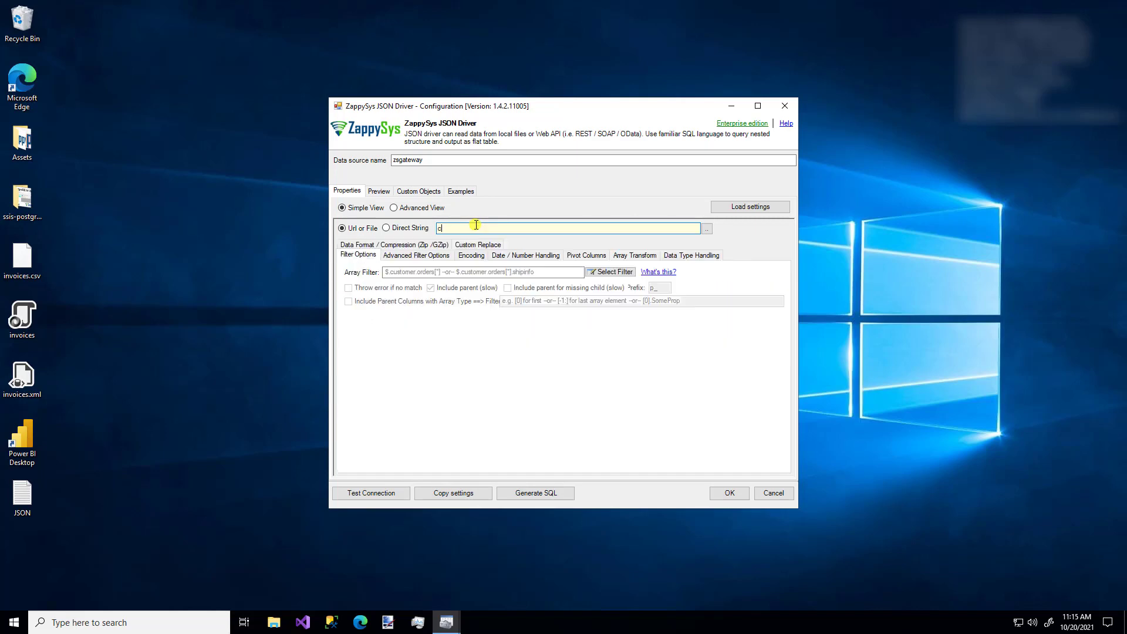
type(":\\data\\")
key("Down")
key("Down")
key("Down")
key("Down")
key("Down")
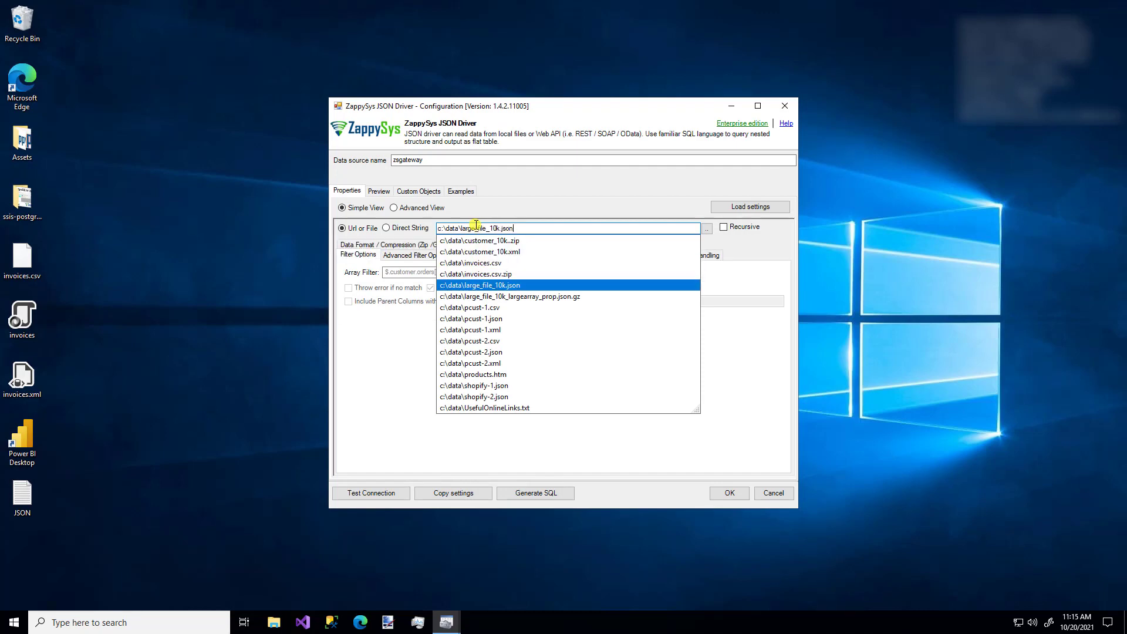
key("Return")
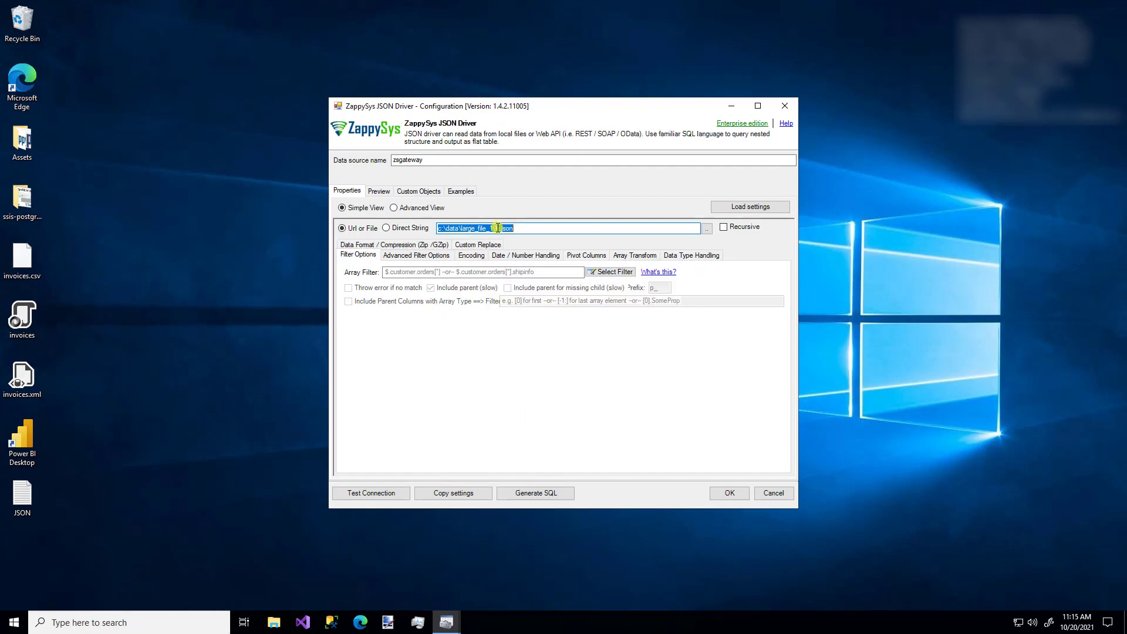
left_click(498, 229)
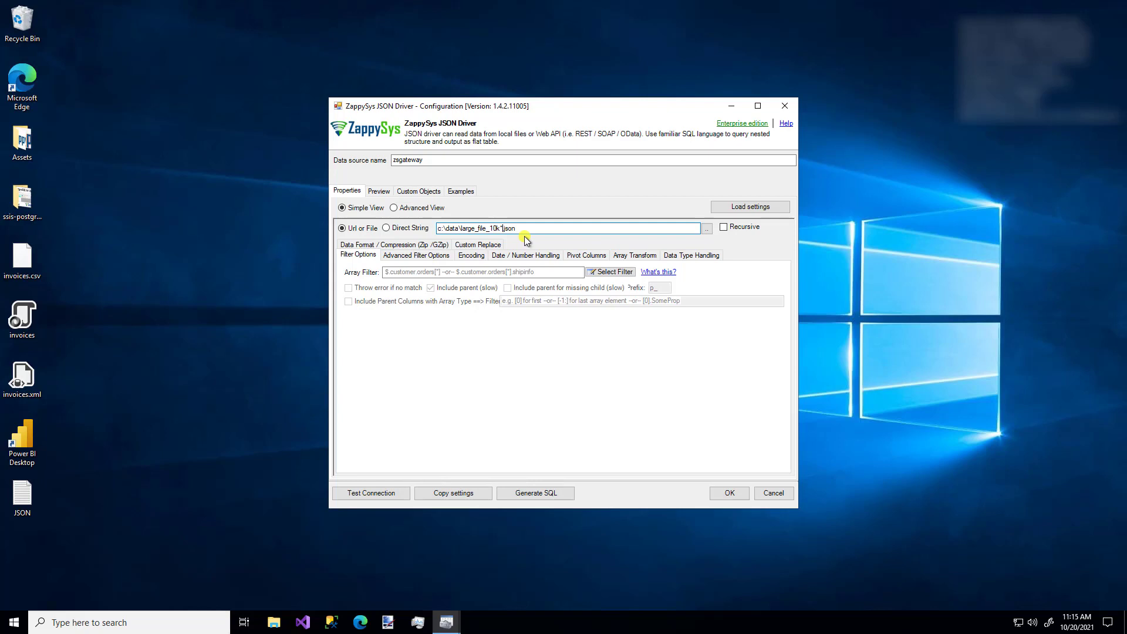
double_click(520, 229)
key("BackSpace")
key("BackSpace")
key("BackSpace")
key("BackSpace")
key("BackSpace")
key("BackSpace")
key("BackSpace")
key("BackSpace")
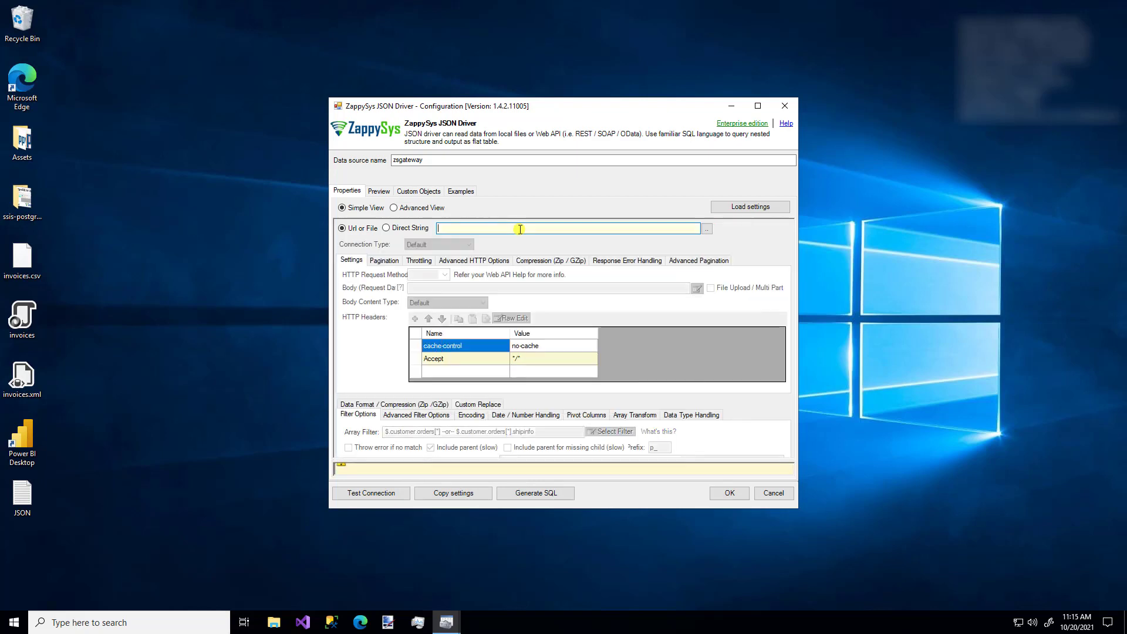
- Paste the Northwind OData Customers URL and set the connection type to HTTP, opening its settings
type("https://services.odata.org/V3/Northwind/Northwind.svc/Customers?$format=json")
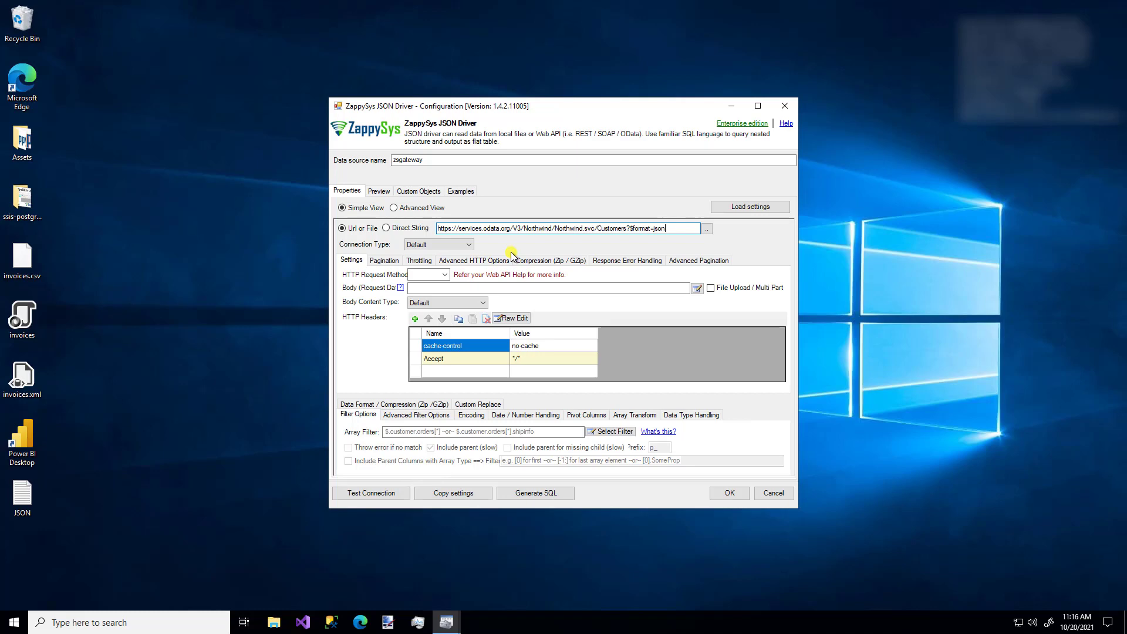
left_click(470, 246)
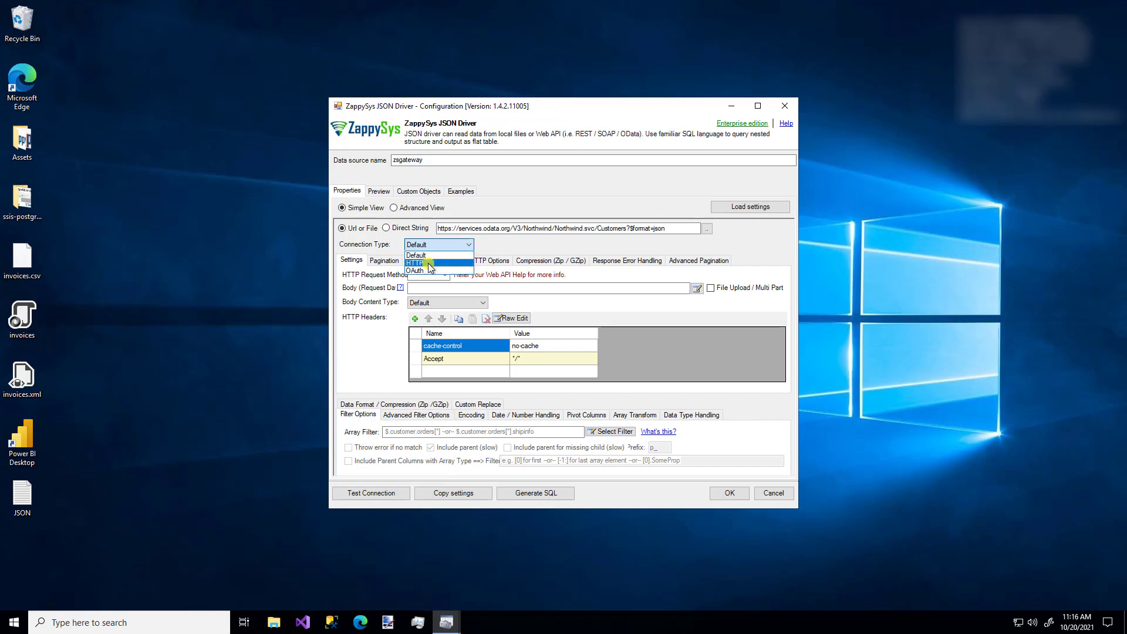
left_click(429, 264)
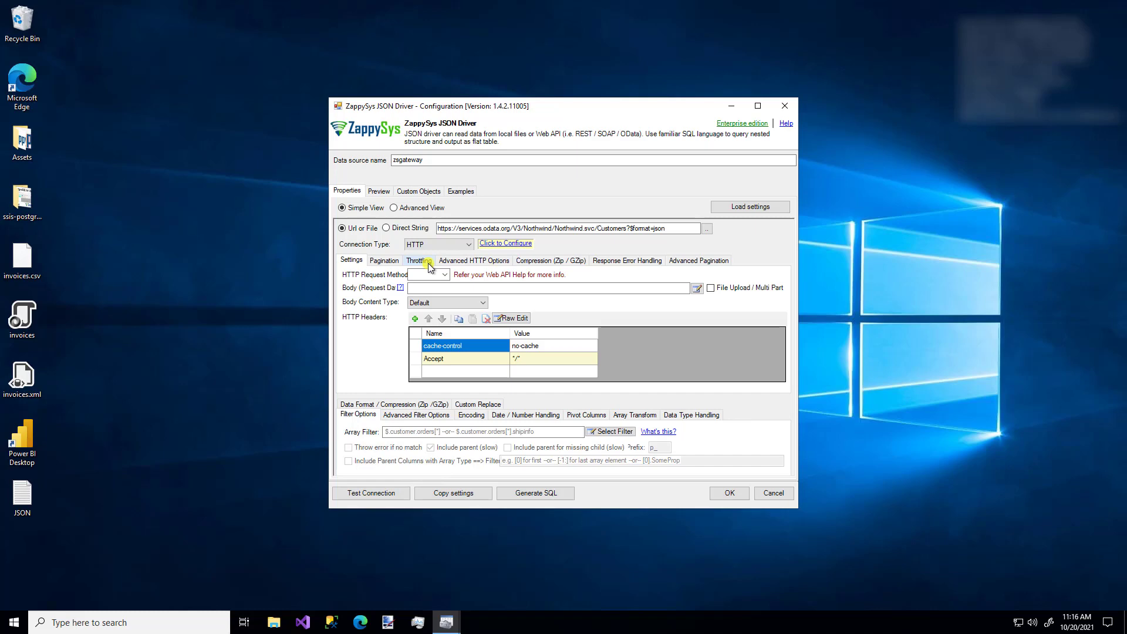
left_click(506, 245)
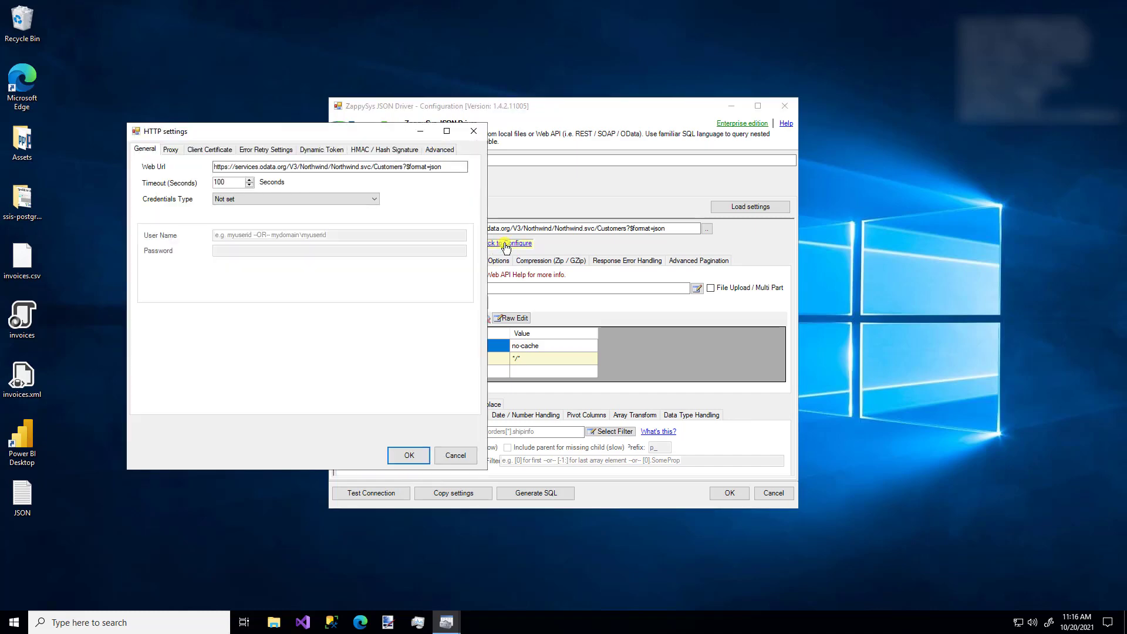
- Try the two-step dynamic token credential option in HTTP settings, then cancel without saving
left_click(306, 200)
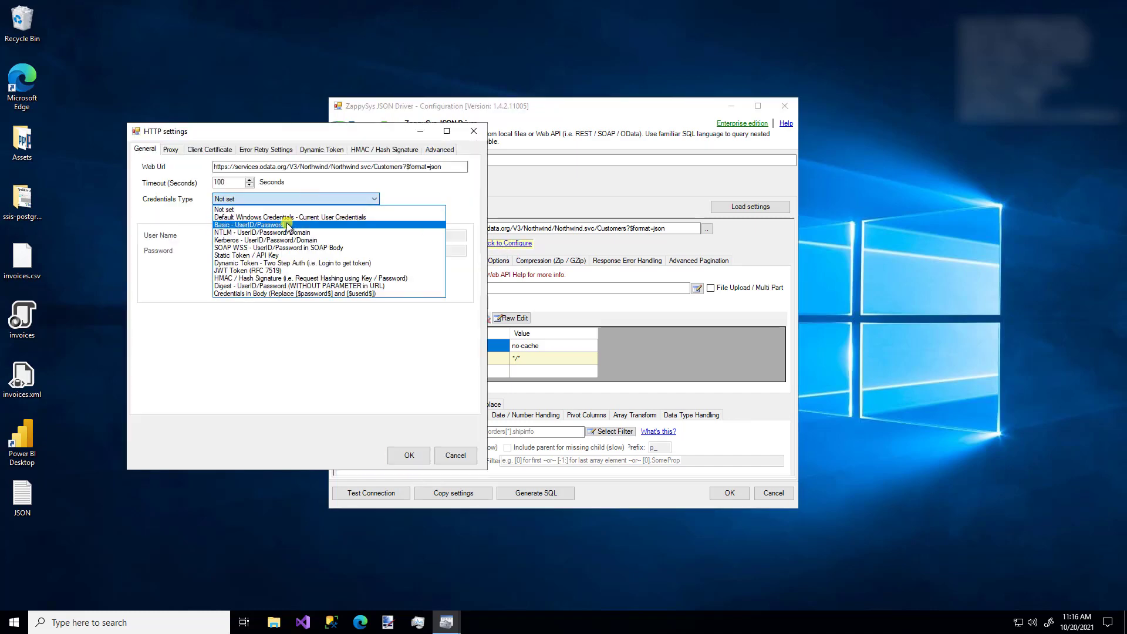
left_click(277, 264)
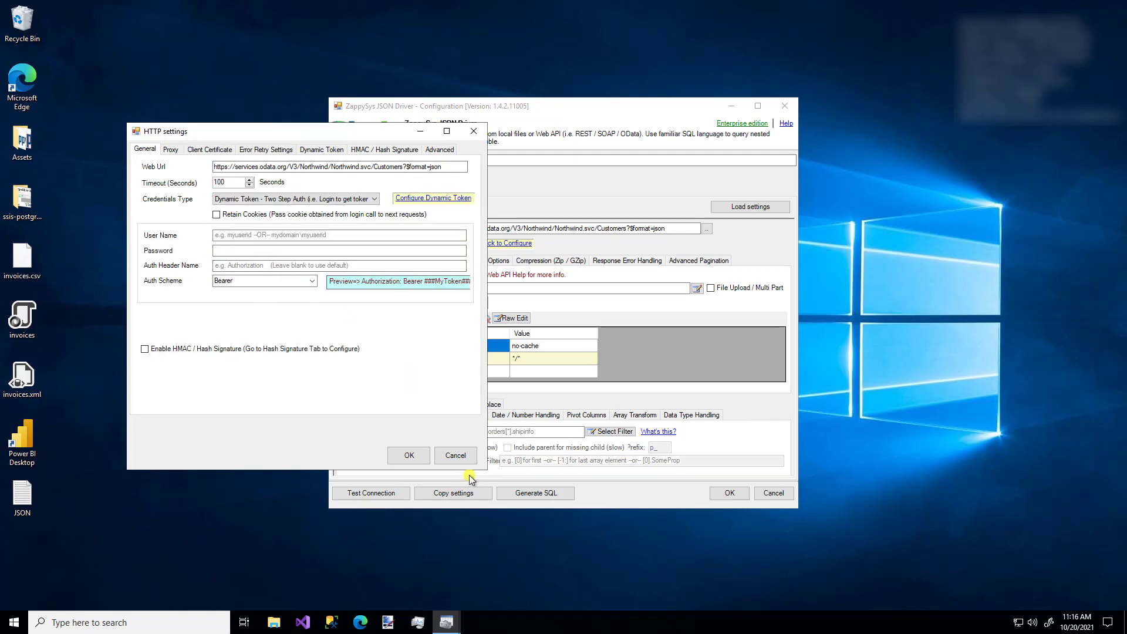
left_click(455, 456)
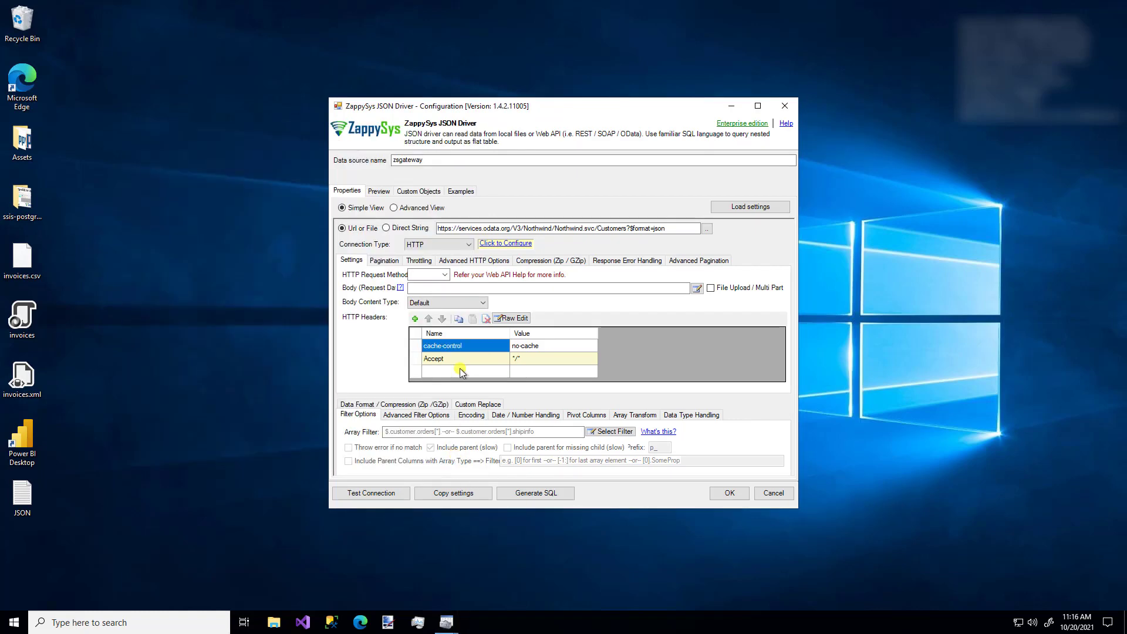
- Preview the OAuth configuration, cancel it, and set the connection type back to Default
left_click(438, 249)
left_click(434, 271)
left_click(500, 245)
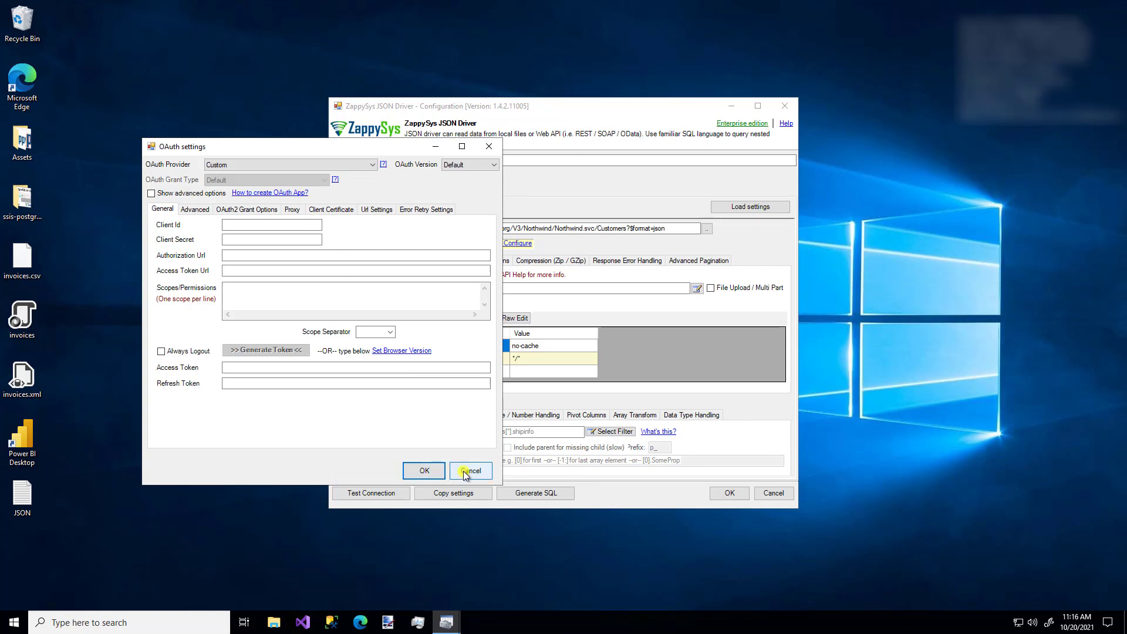
left_click(464, 474)
left_click(435, 246)
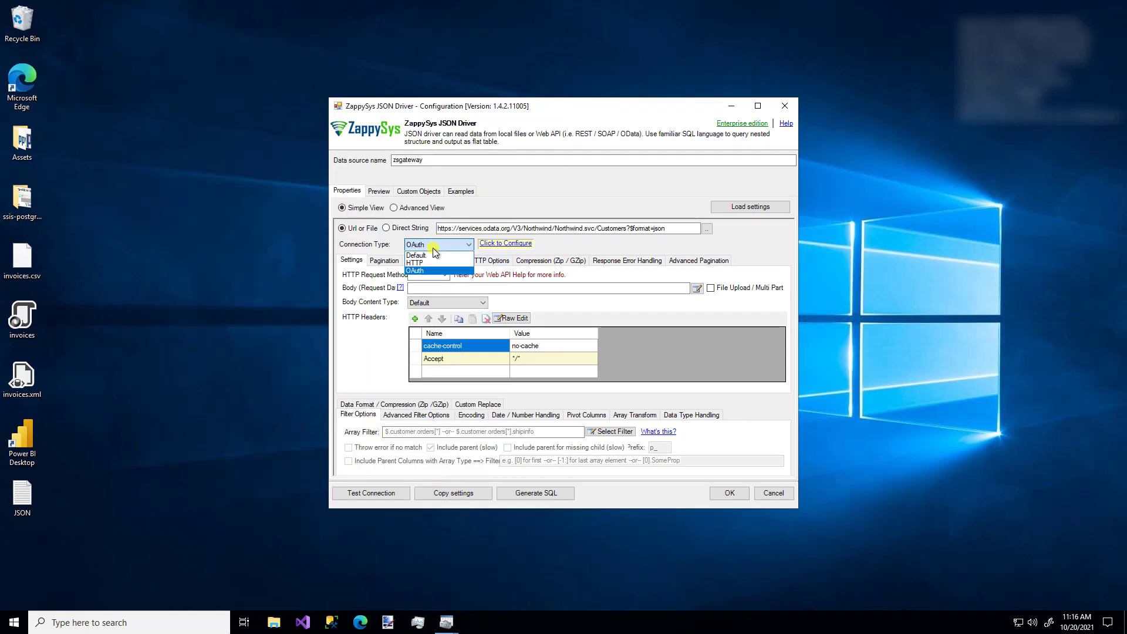
left_click(422, 255)
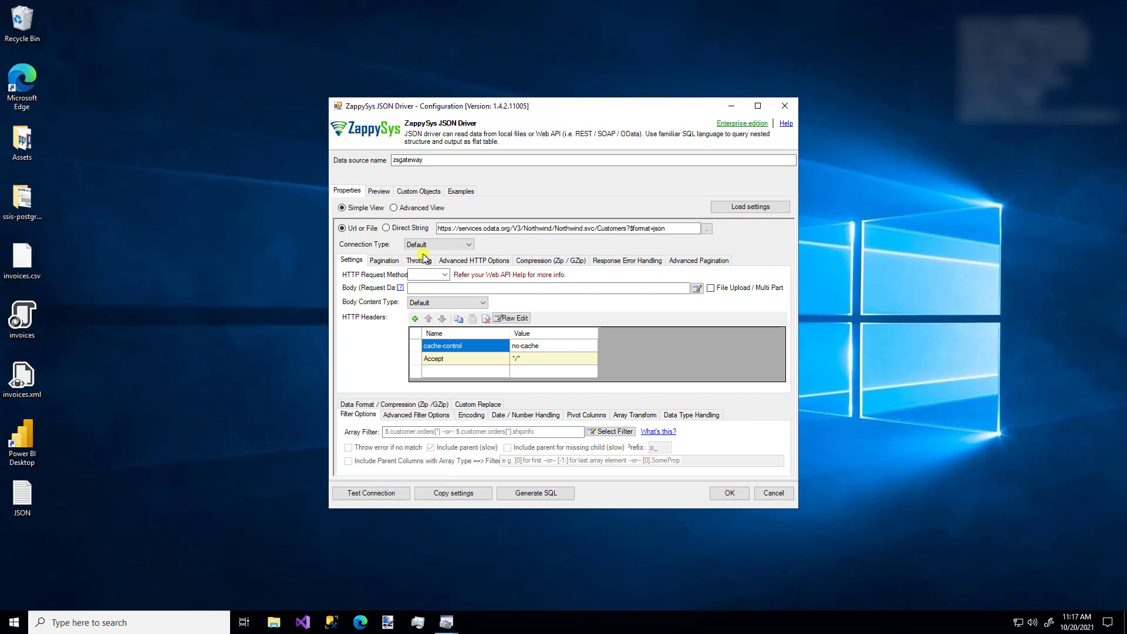
- Switch the request method to POST and preview the request body editor without changes
left_click(445, 275)
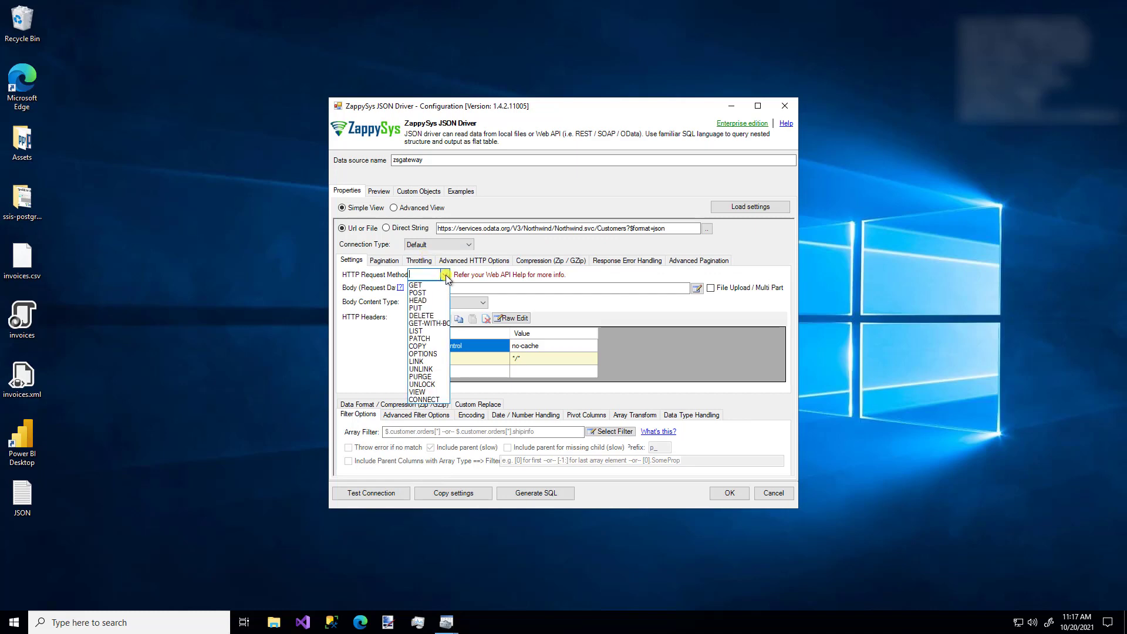
left_click(432, 285)
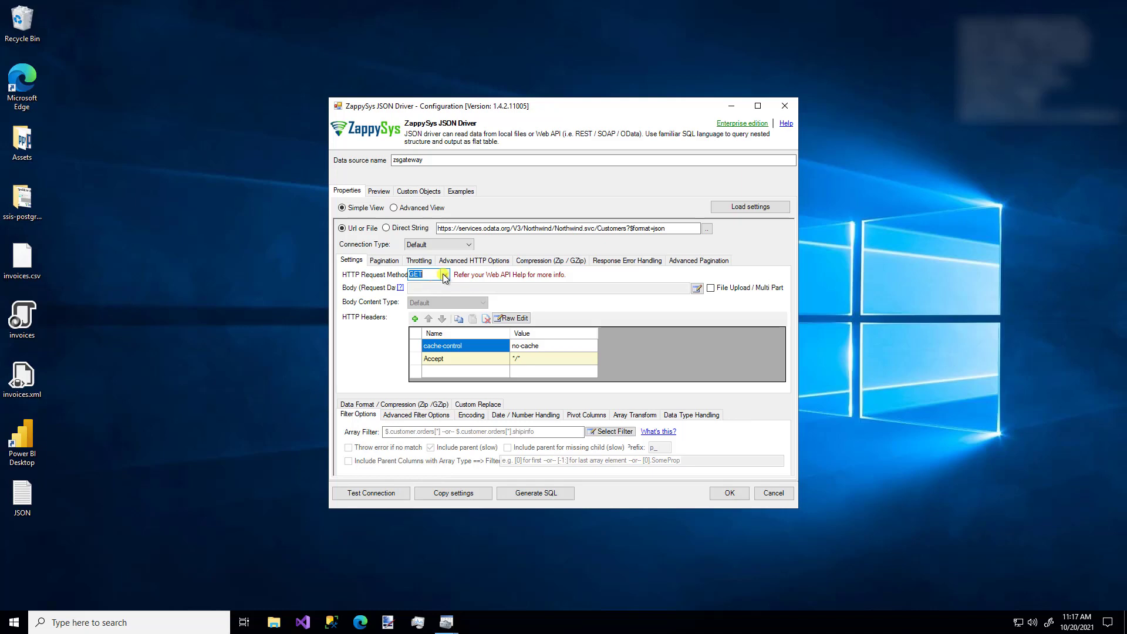
left_click(445, 275)
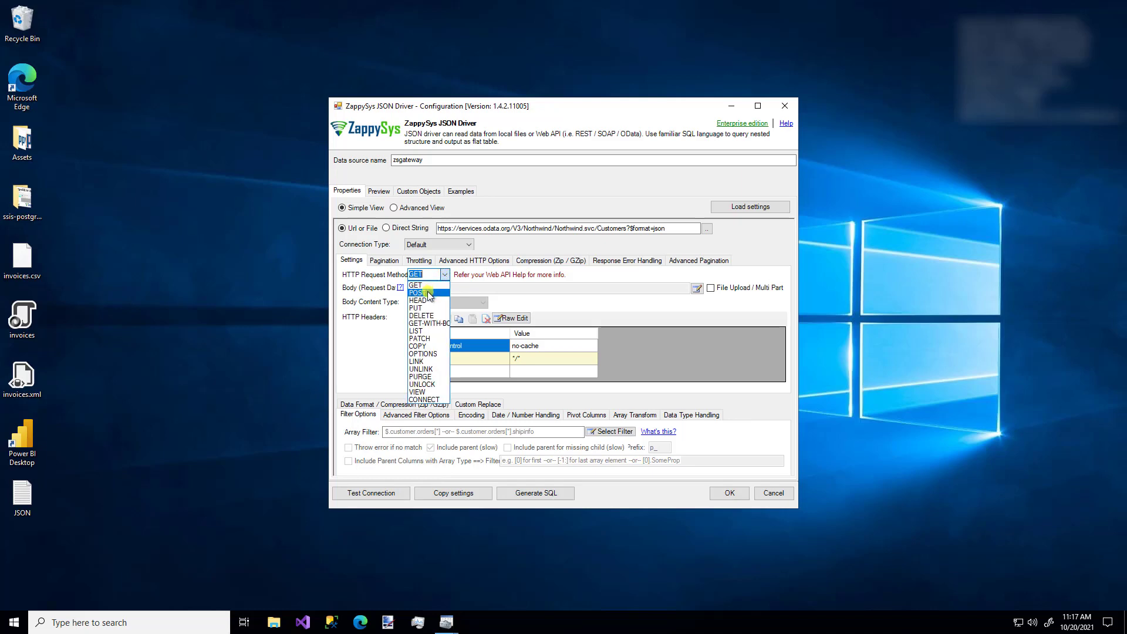
left_click(429, 293)
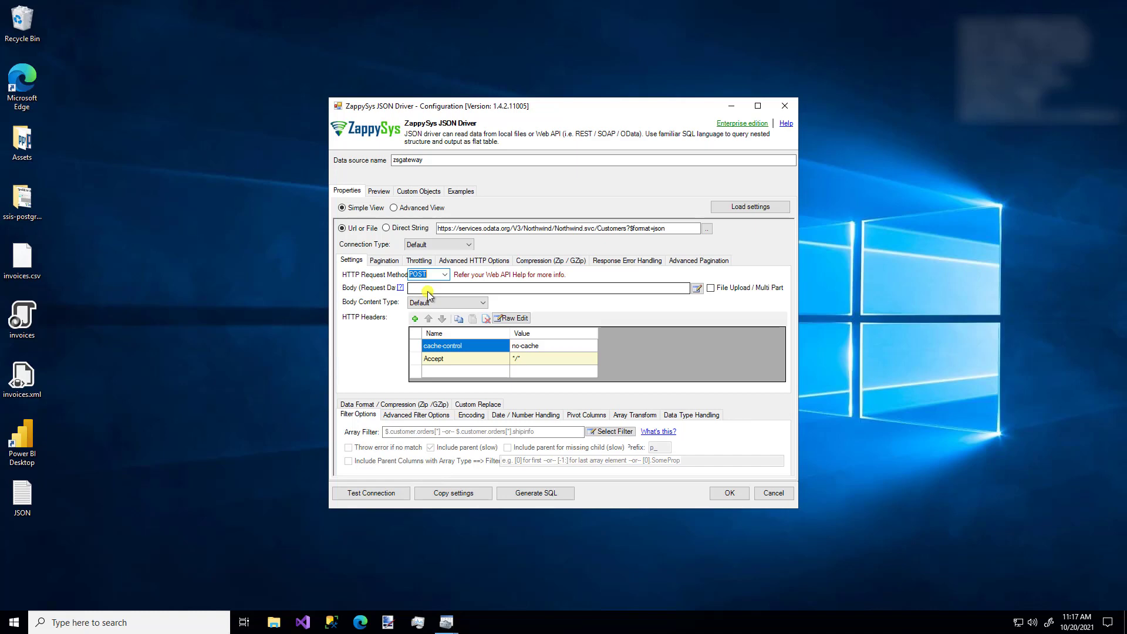
left_click(696, 288)
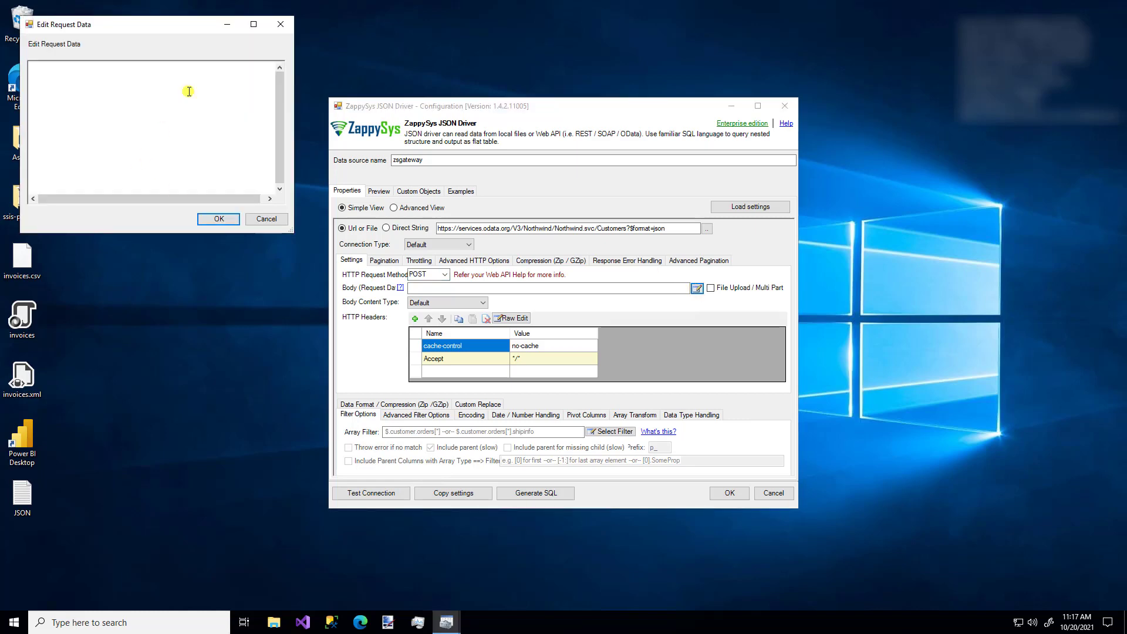
left_click(267, 220)
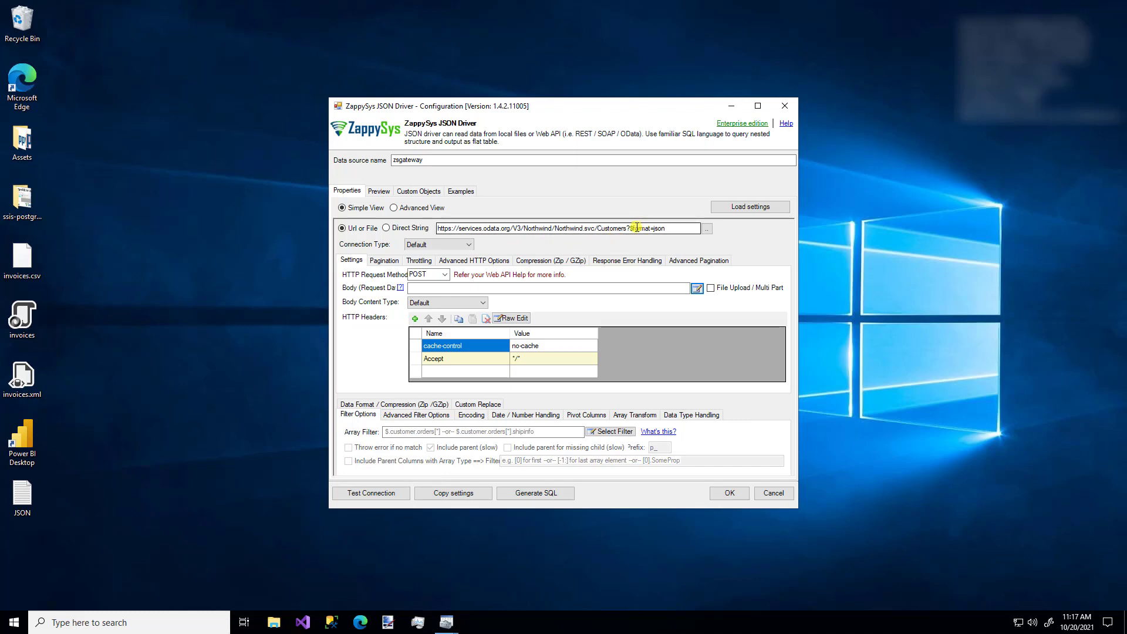
- Preview the raw headers editor, then set the request method back to GET
left_click(511, 319)
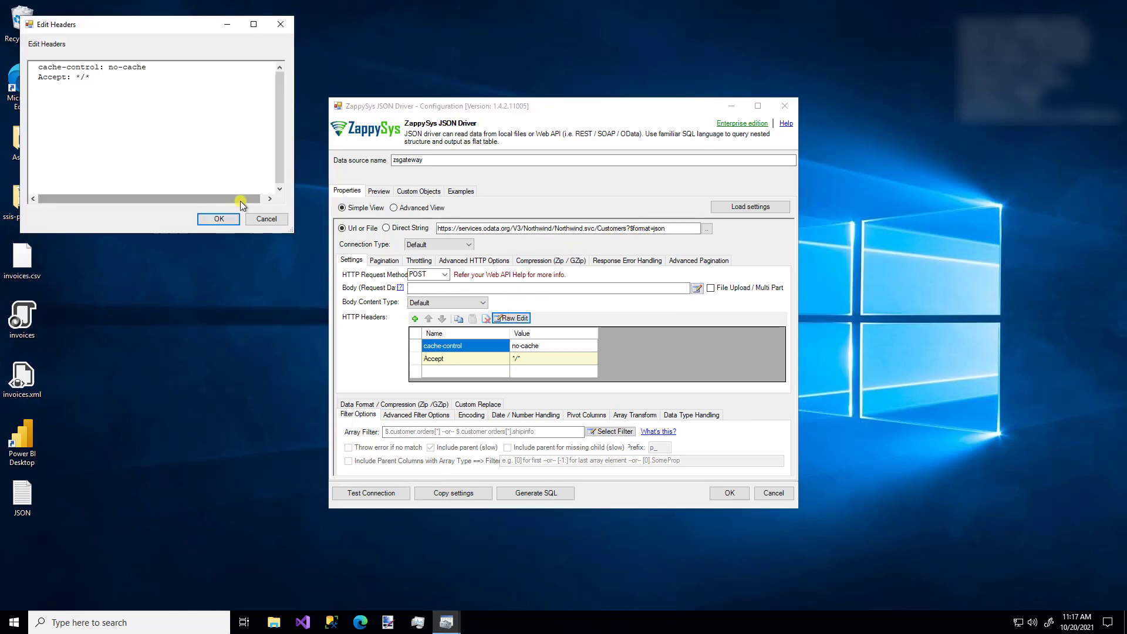
left_click(266, 219)
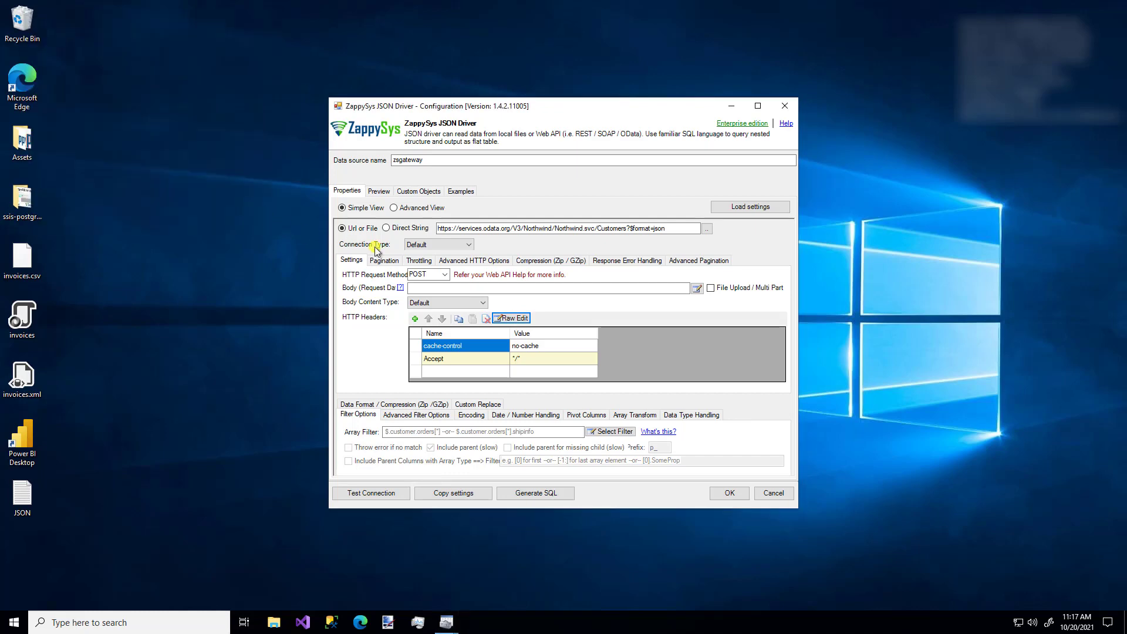
left_click(445, 276)
left_click(430, 286)
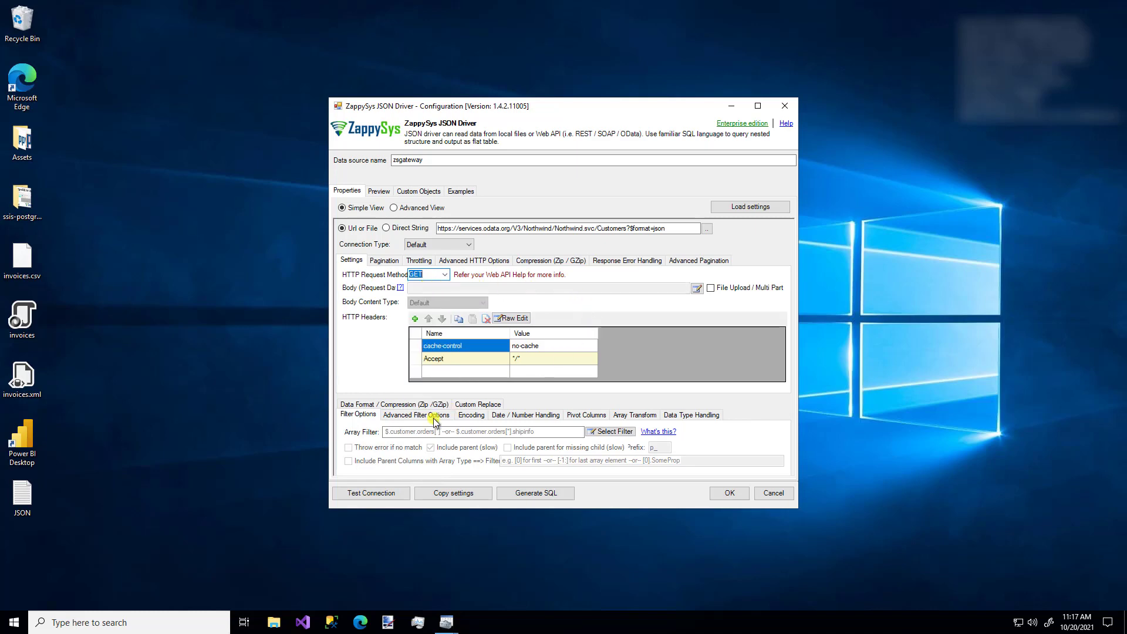
- Choose the value node in Select Filter Path to set the array filter to $.value[*]
left_click(401, 433)
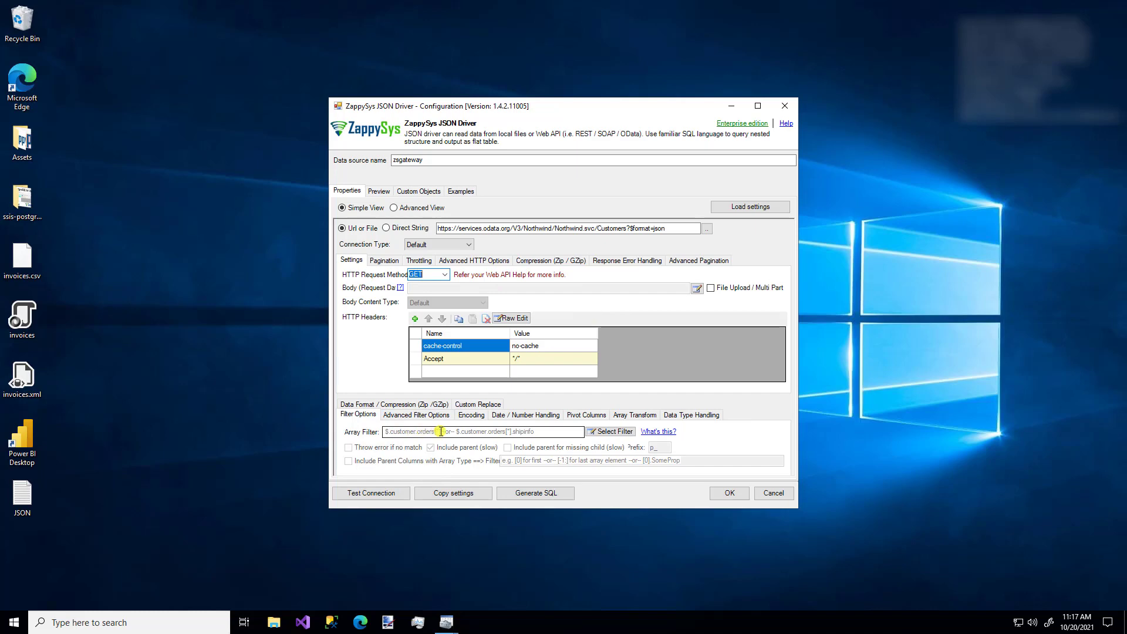
left_click(606, 432)
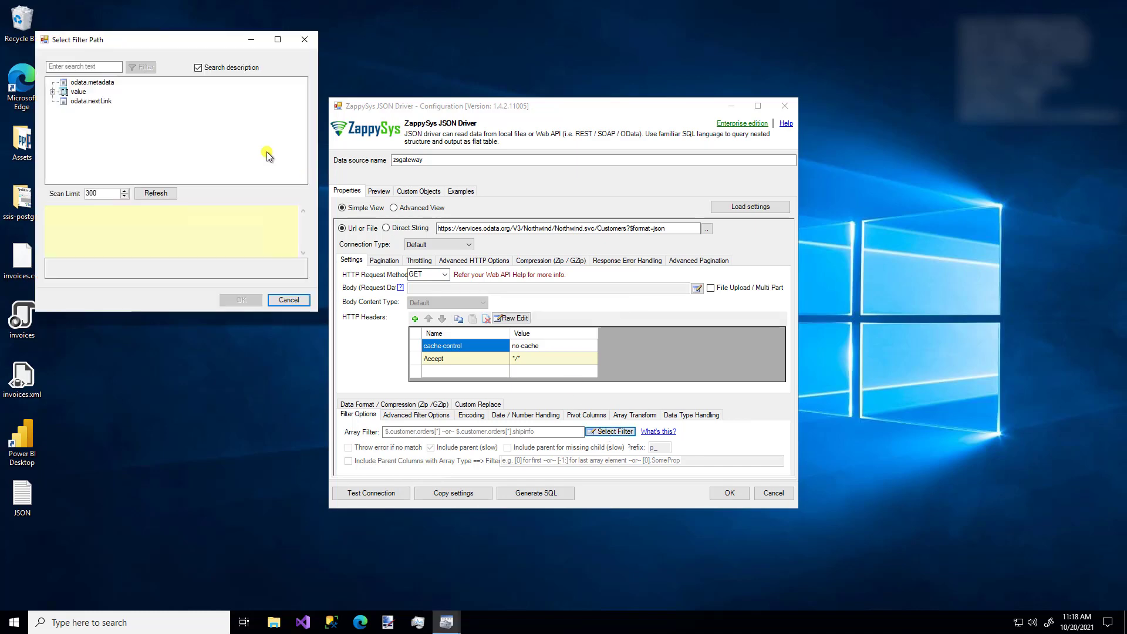
left_click(52, 92)
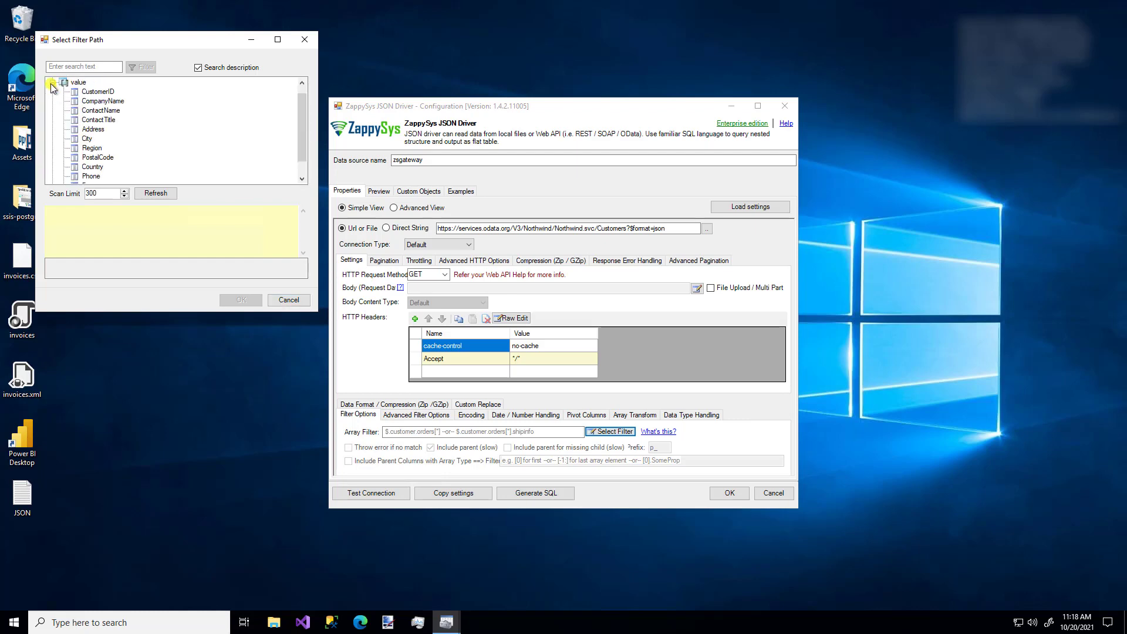
left_click(53, 84)
left_click(78, 92)
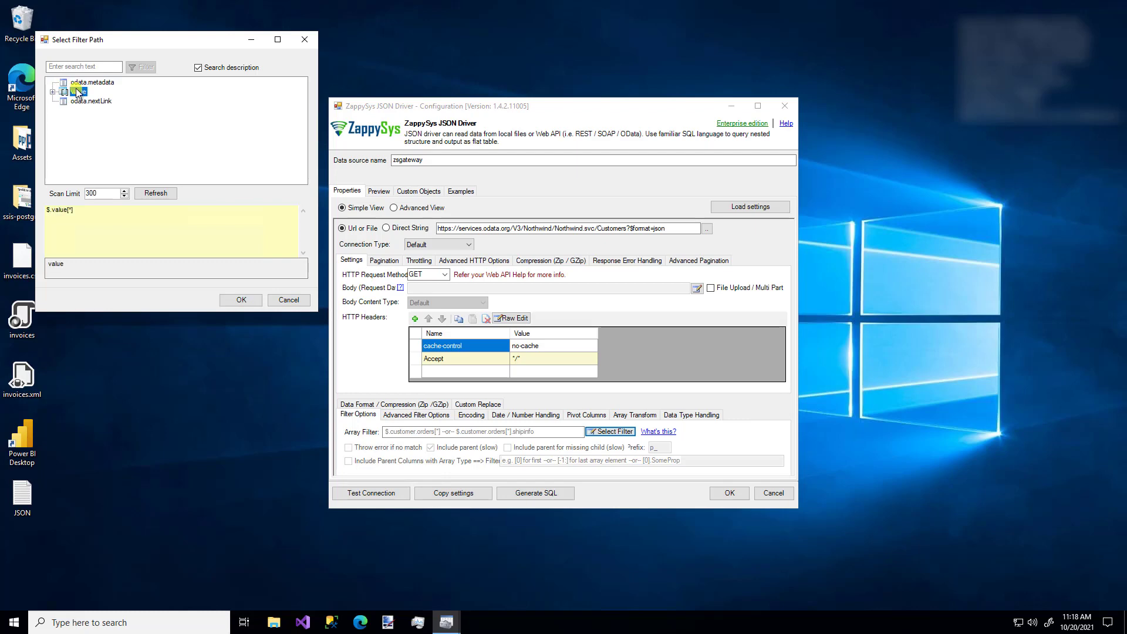
left_click(241, 300)
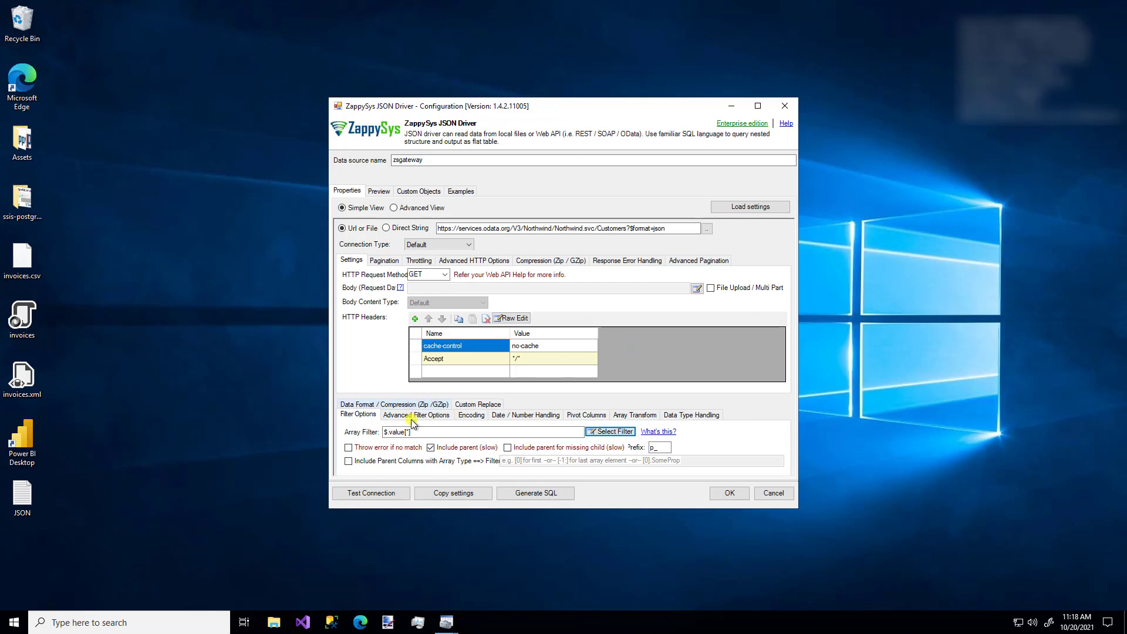
- Test the connection successfully, then generate sample SQL including passwords and tokens
left_click(375, 493)
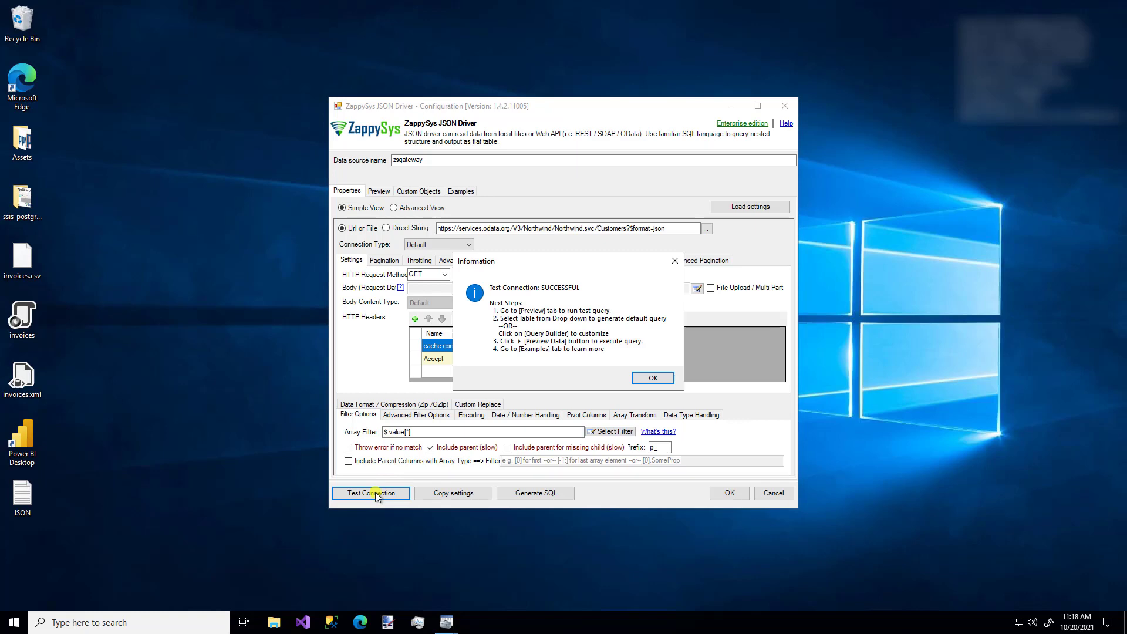
left_click(654, 378)
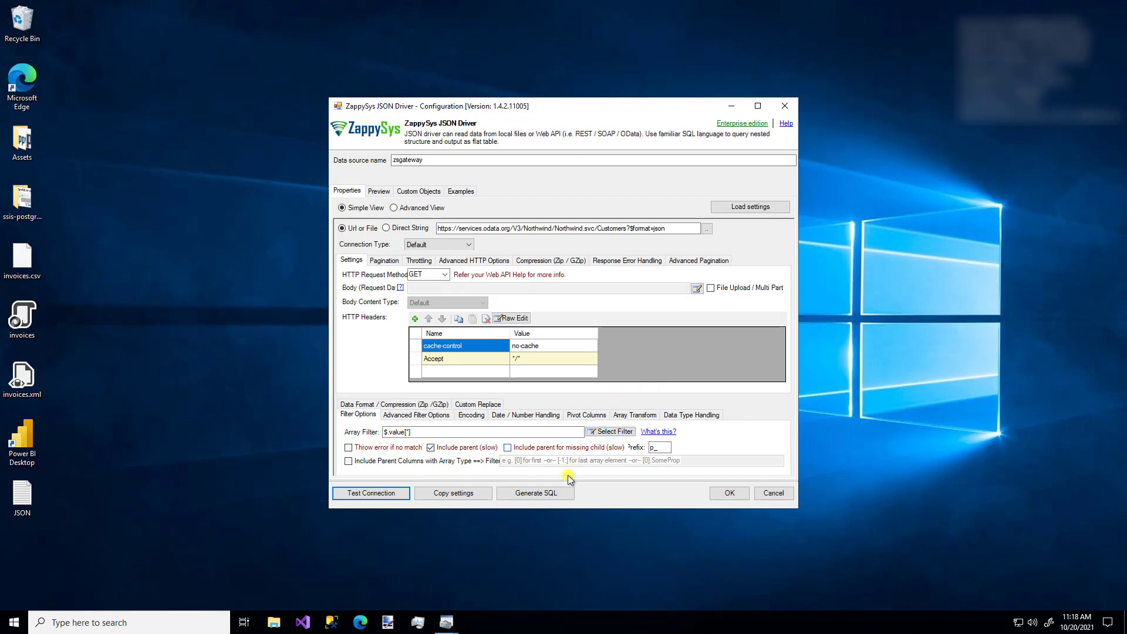
left_click(552, 493)
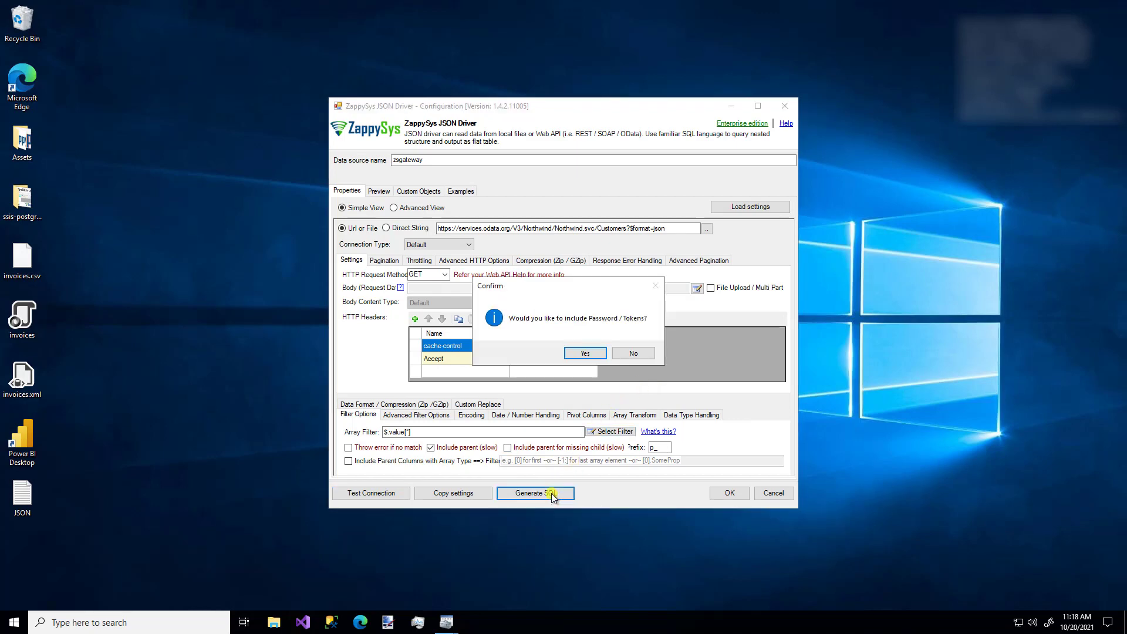
left_click(586, 353)
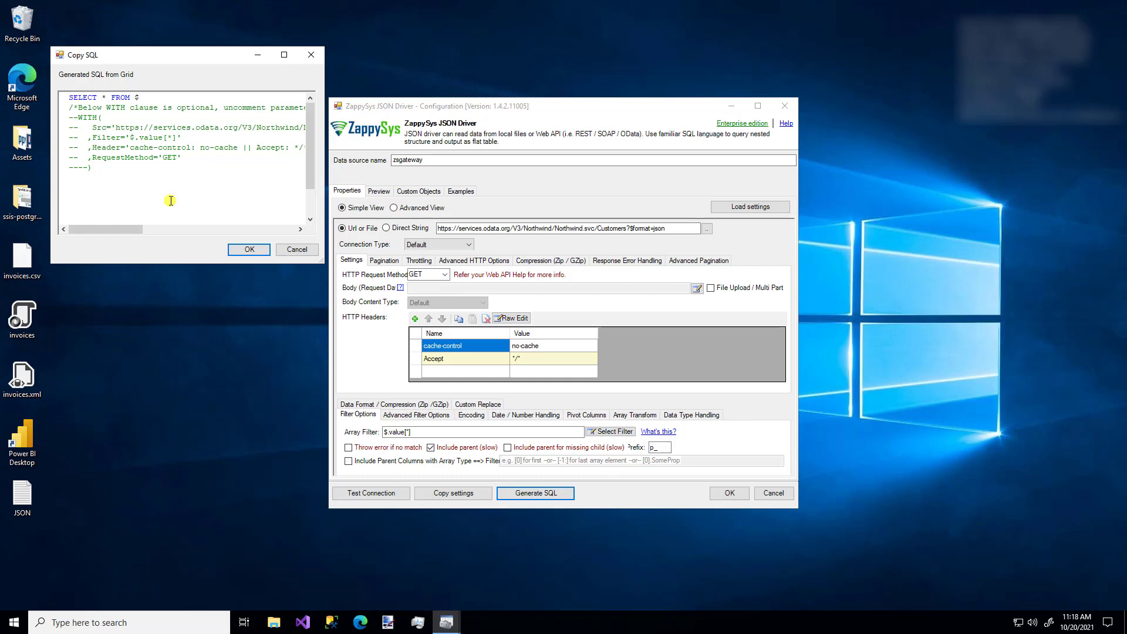
left_click(294, 250)
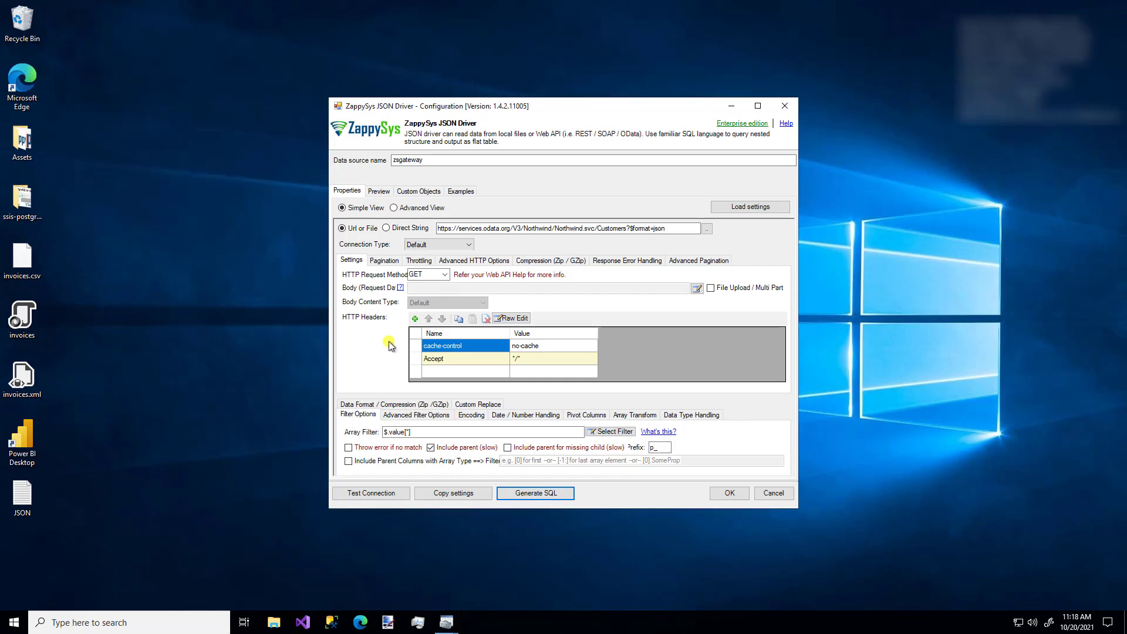
- Copy the full connection string to the clipboard
left_click(471, 495)
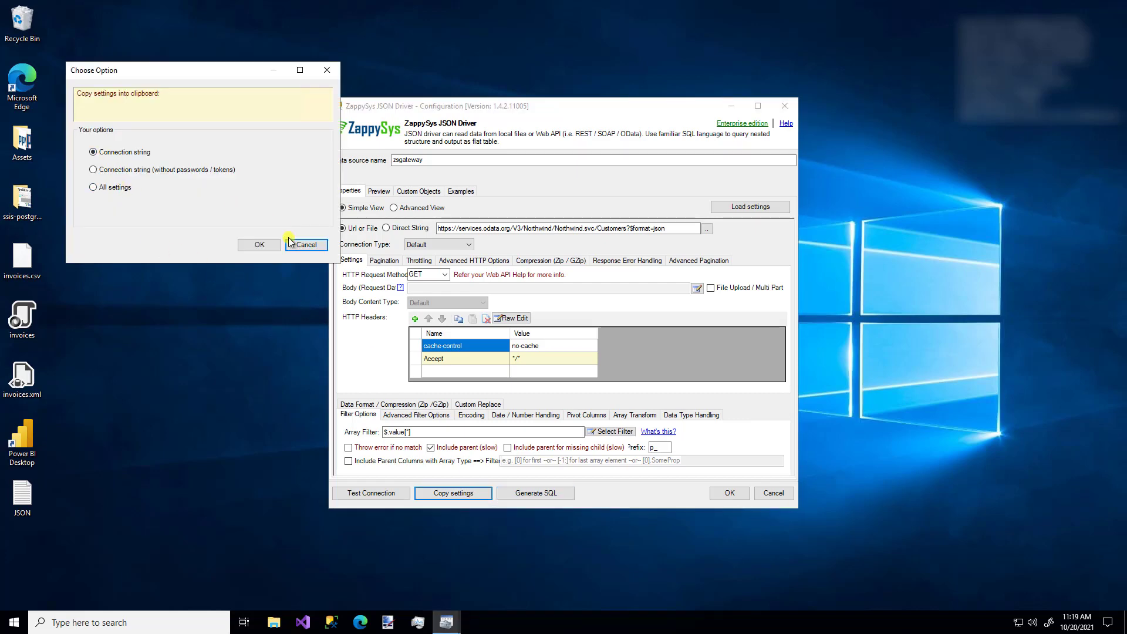
left_click(259, 246)
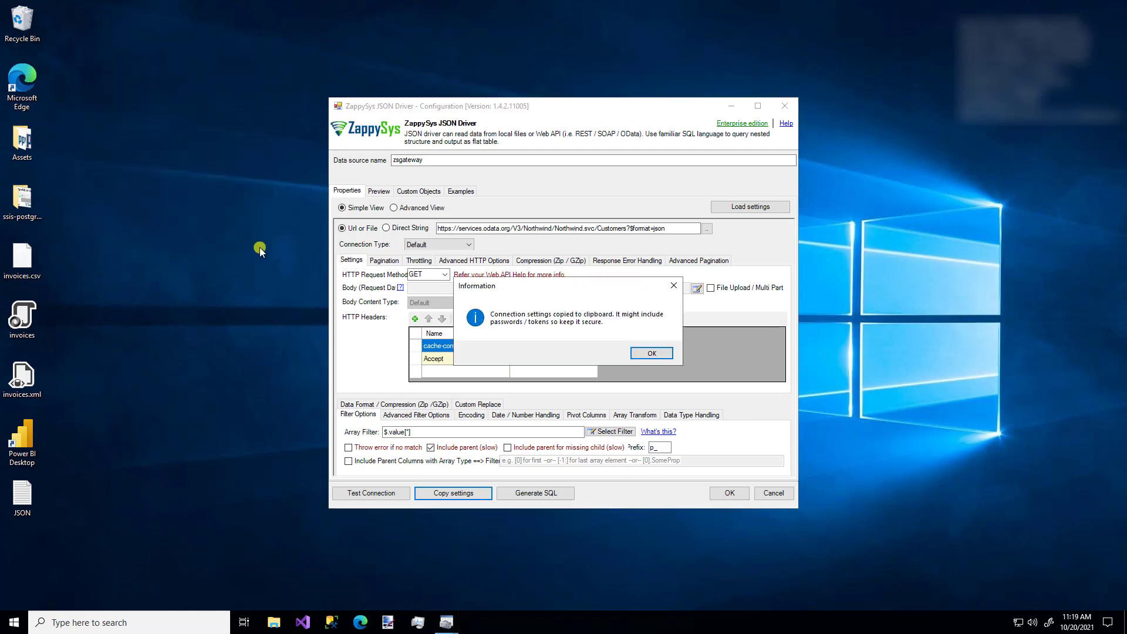
left_click(657, 355)
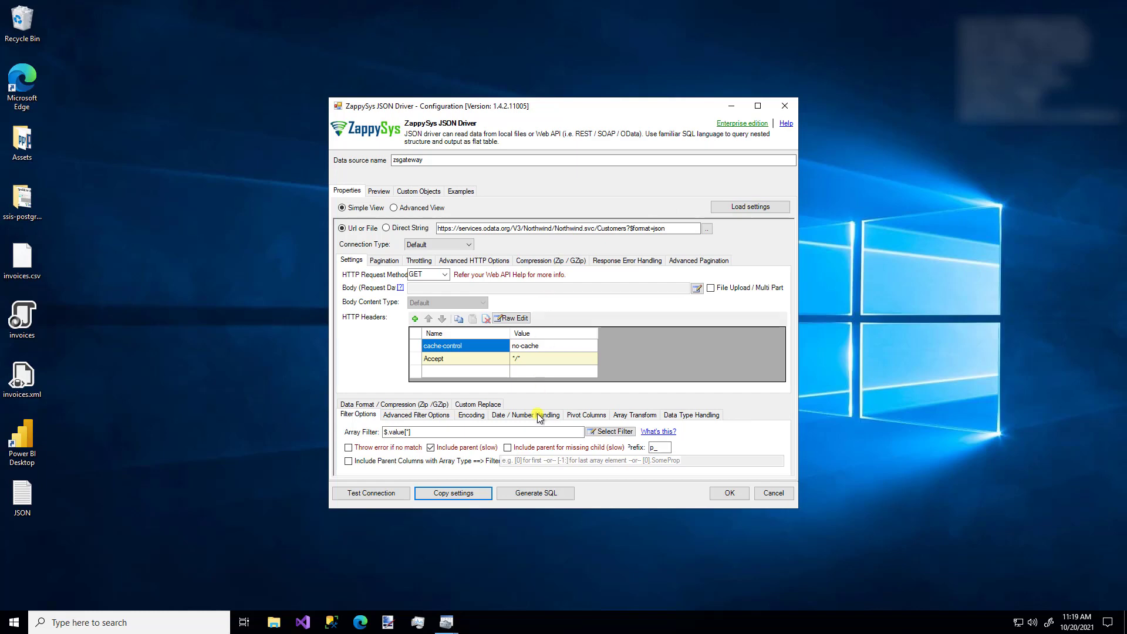
- Regenerate the sample SQL with credentials, enlarge it to read SELECT * FROM $, and close it
left_click(538, 492)
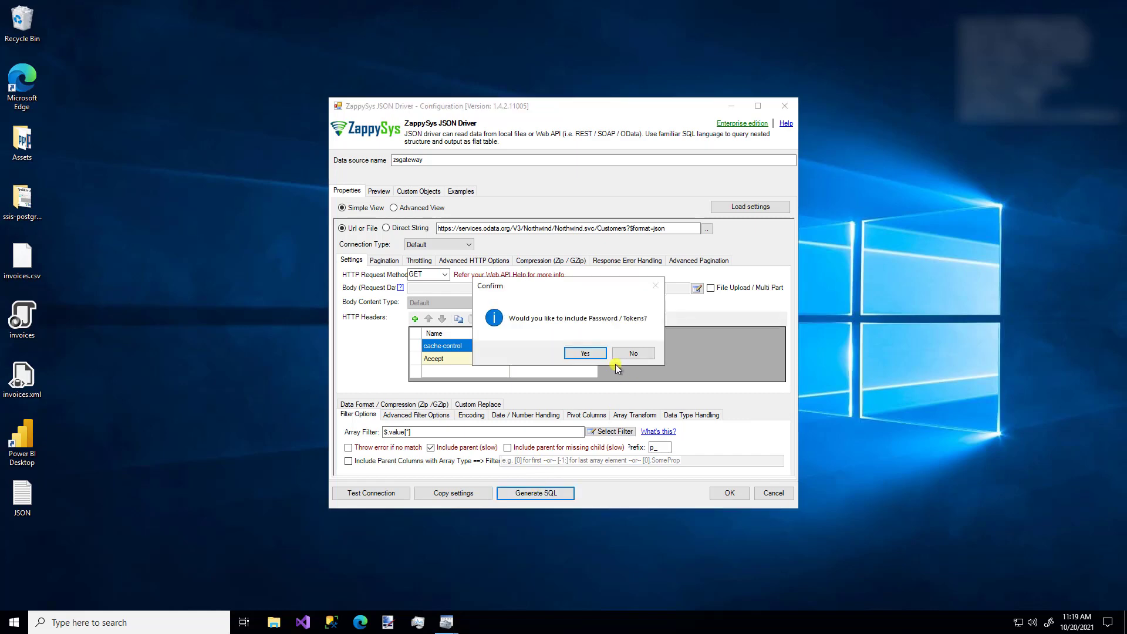
left_click(585, 353)
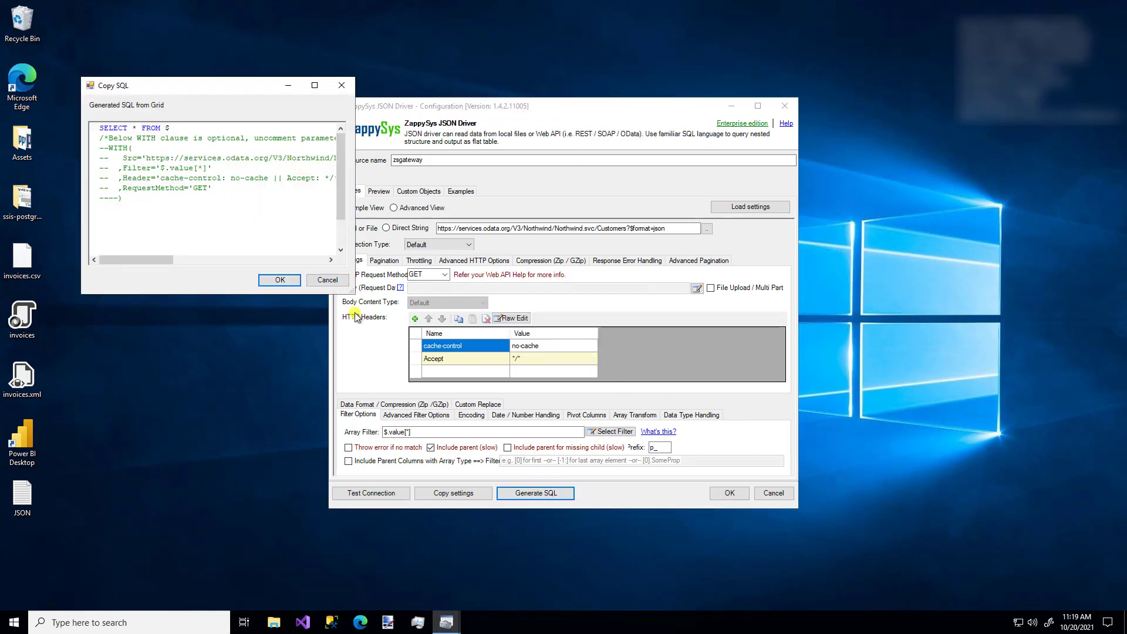
left_click_drag(348, 293, 507, 333)
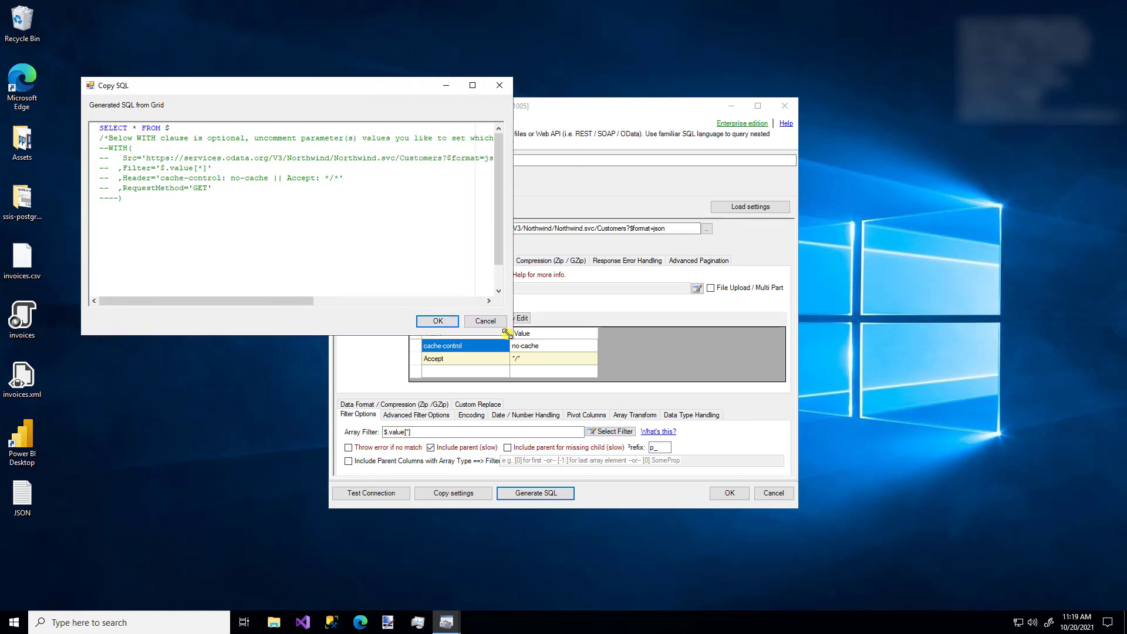
double_click(386, 157)
left_click(404, 169)
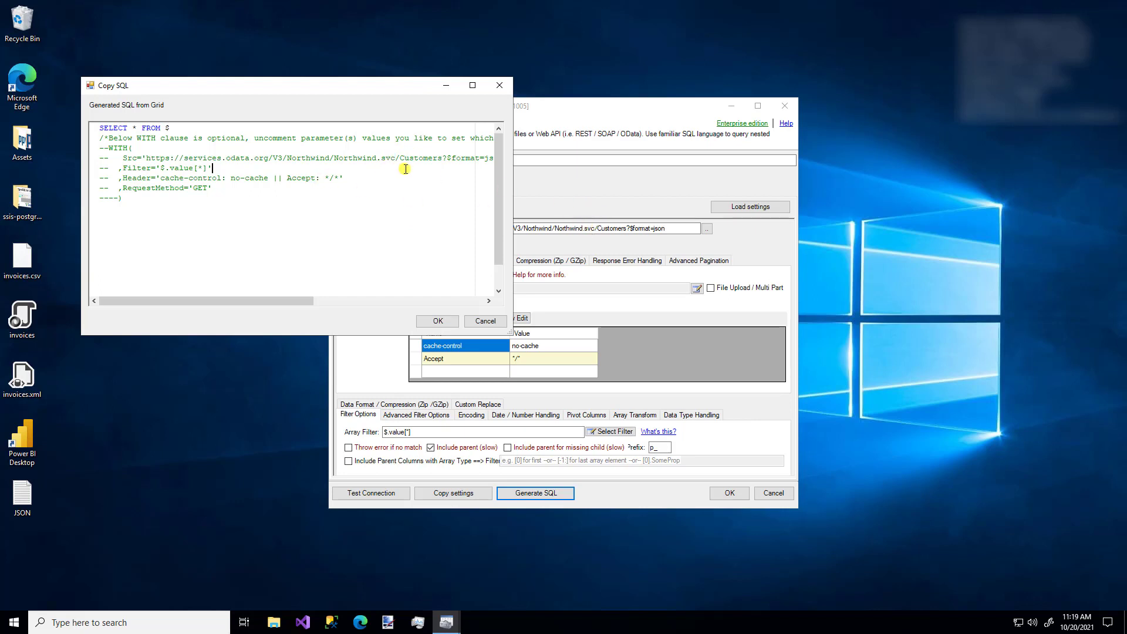
left_click(486, 321)
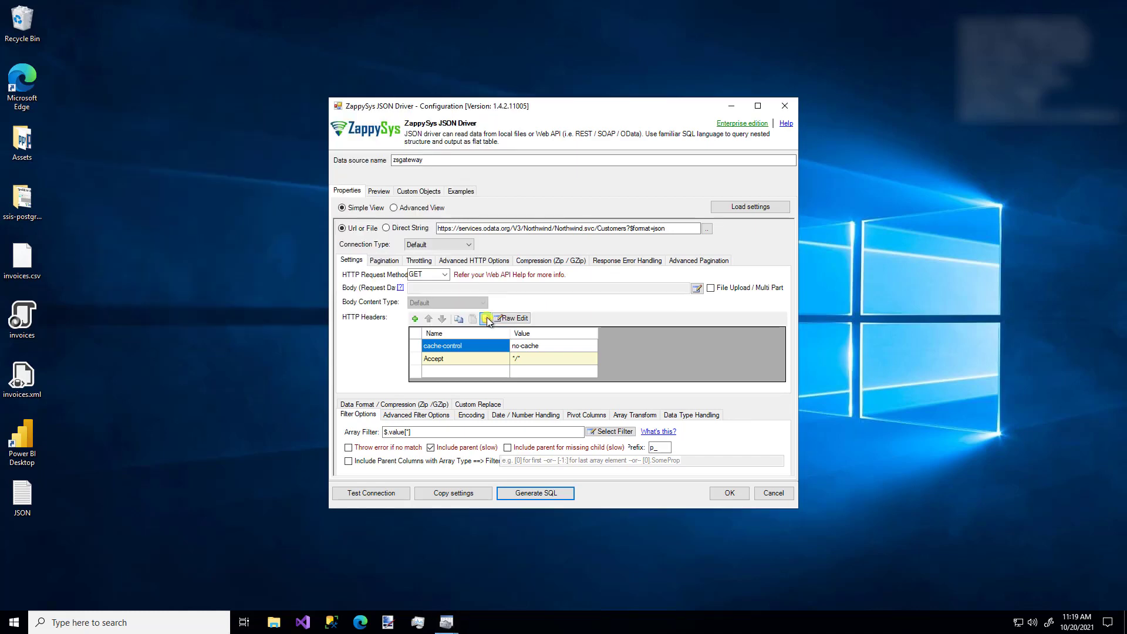
- Run Preview Data to load 20 Northwind customer rows across 13 columns, then view available tables
left_click(381, 192)
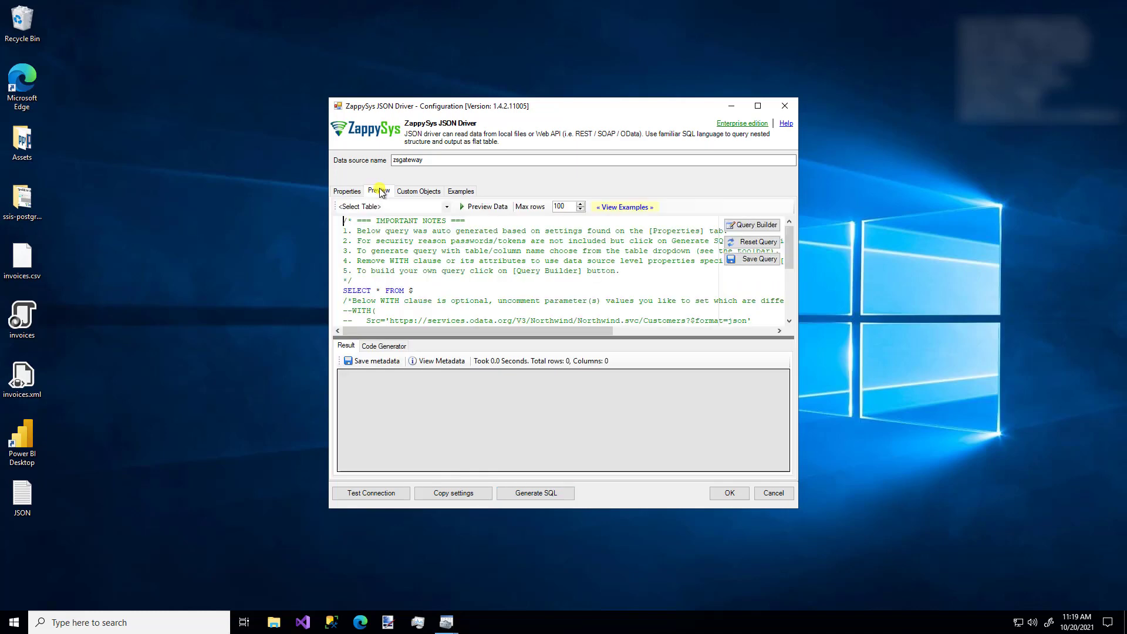
scroll(468, 288, "down", 5)
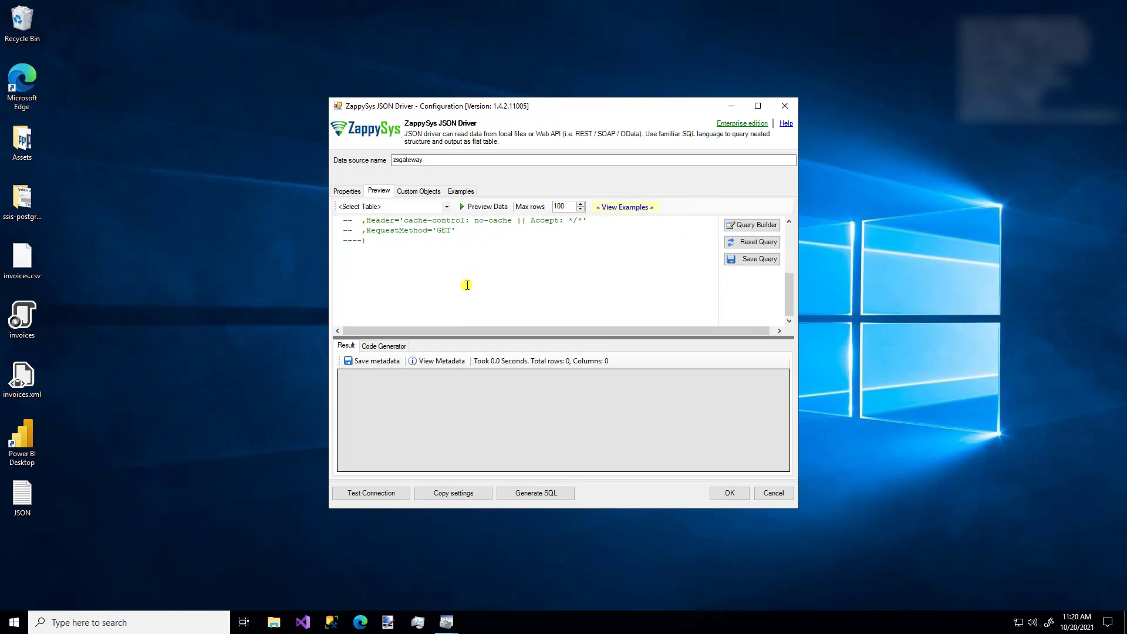
scroll(467, 285, "up", 5)
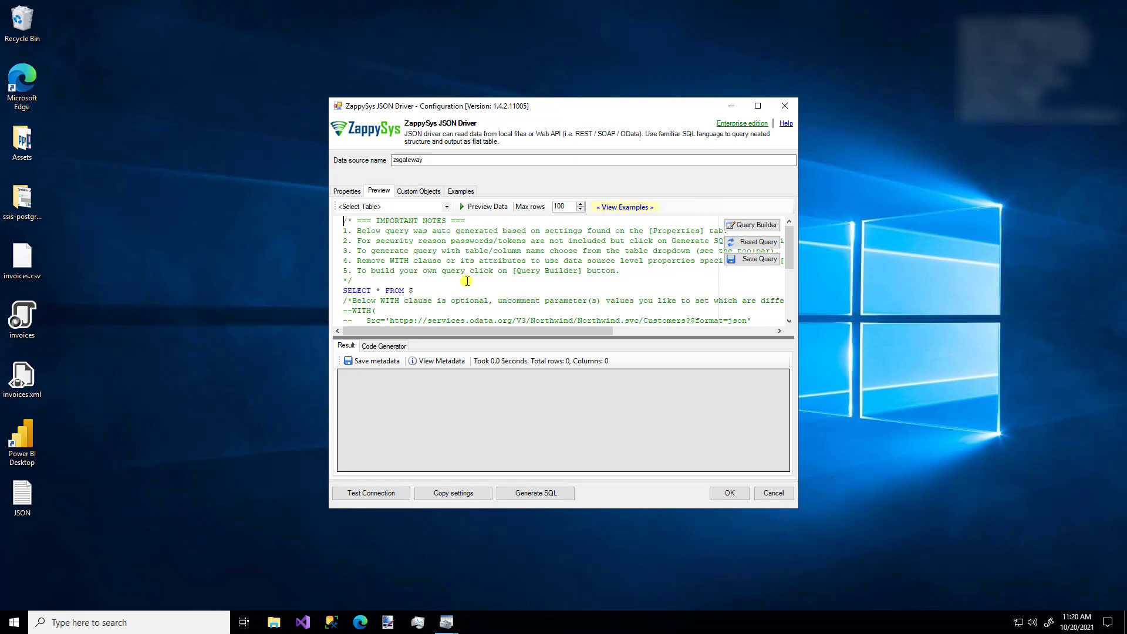
left_click(485, 209)
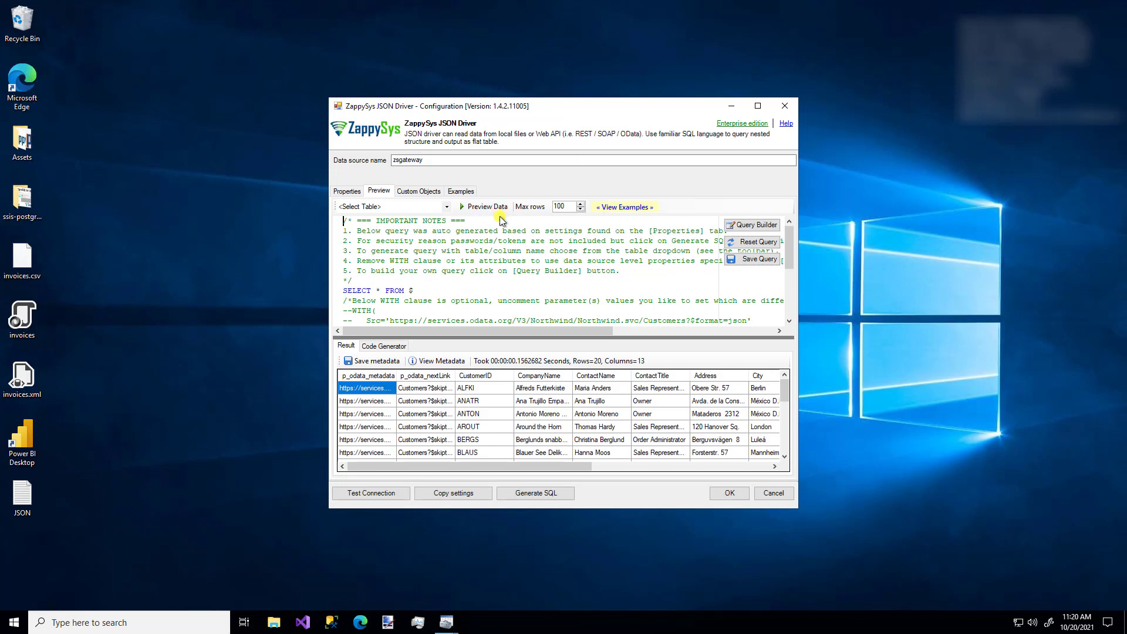
double_click(561, 206)
left_click(446, 208)
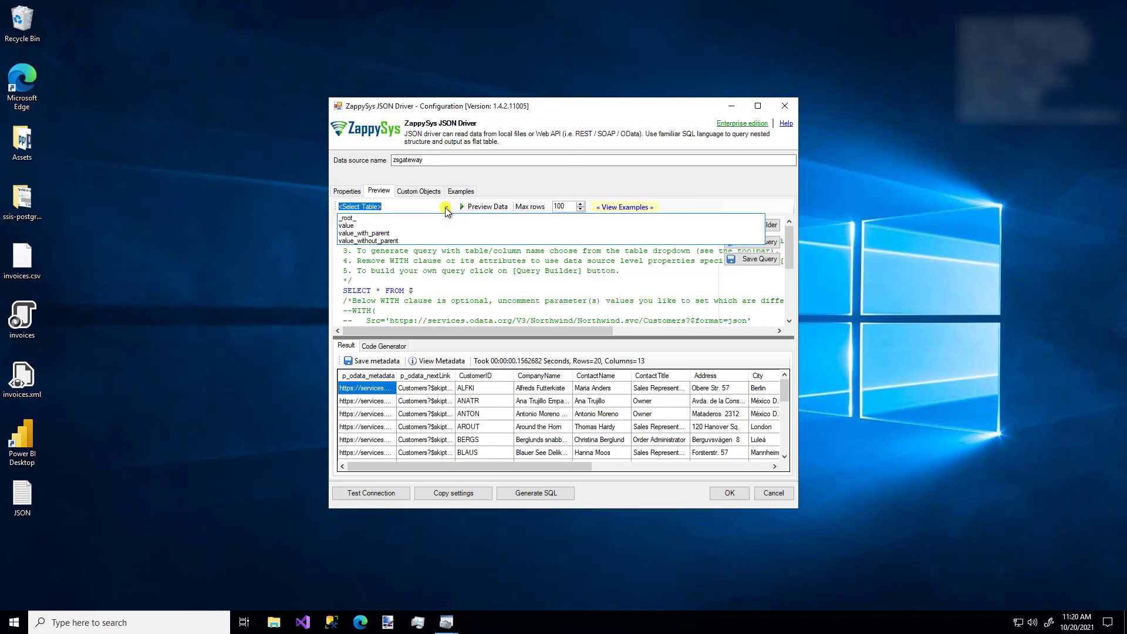
- Generate the query for the value table and preview its results
left_click(368, 227)
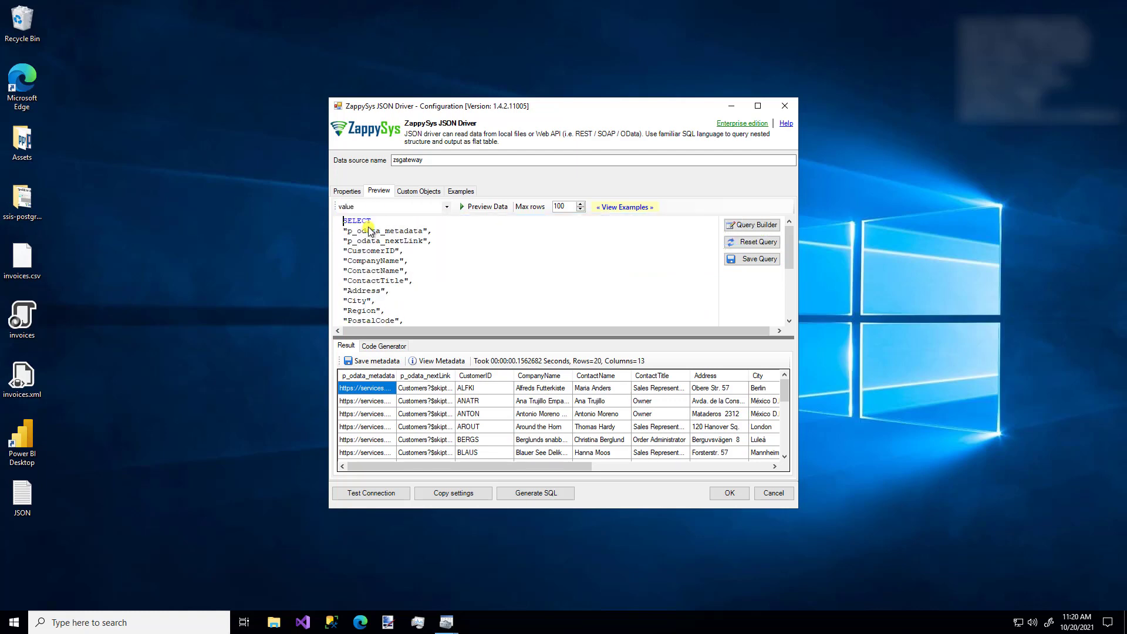
left_click(489, 207)
scroll(456, 240, "down", 3)
scroll(457, 241, "up", 3)
- Comment out p_odata_nextLink and CompanyName–ContactTitle, alias Region as [state], then preview
left_click(458, 248)
type("--")
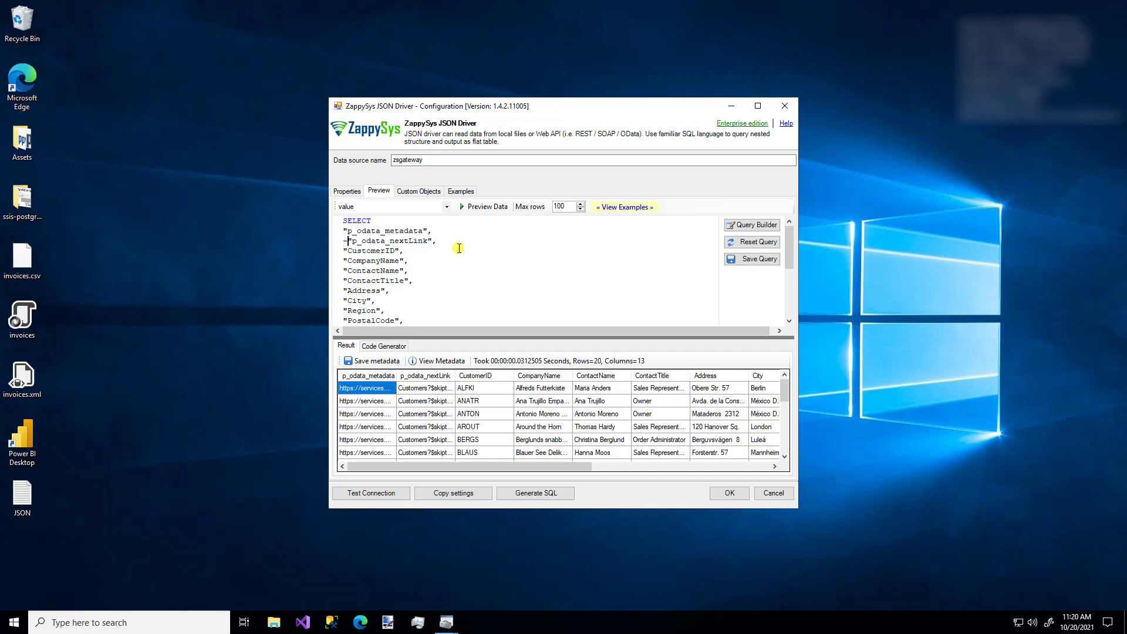
key("Home")
key("Down")
key("Down")
type("/*")
key("Home")
key("Down")
key("Down")
key("Down")
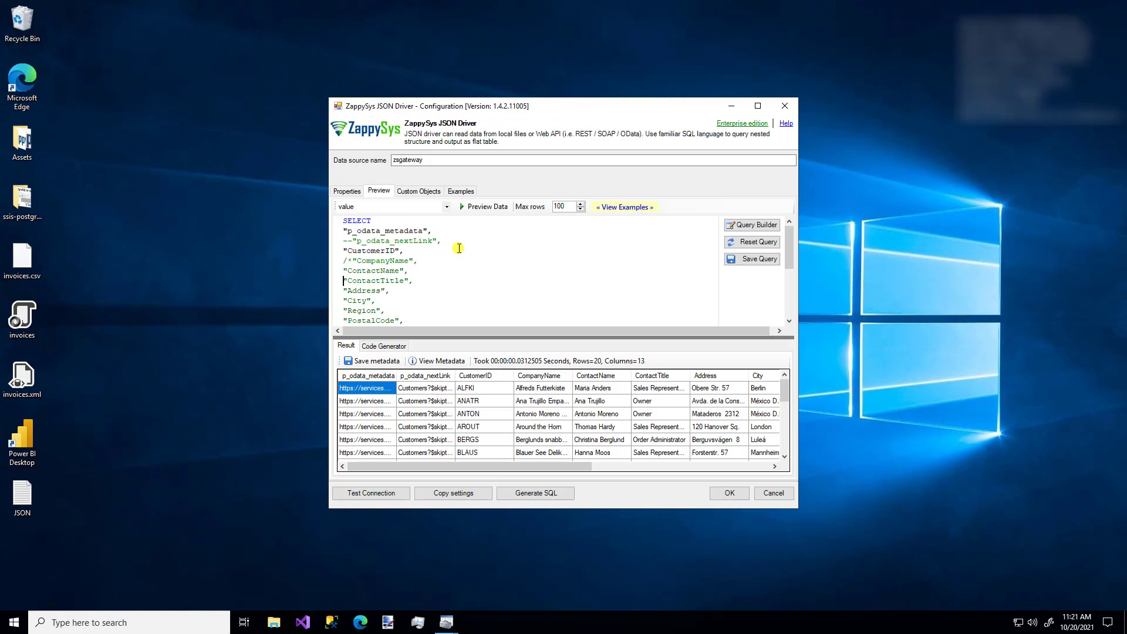
type("*/")
key("Down")
key("End")
type("as [state]")
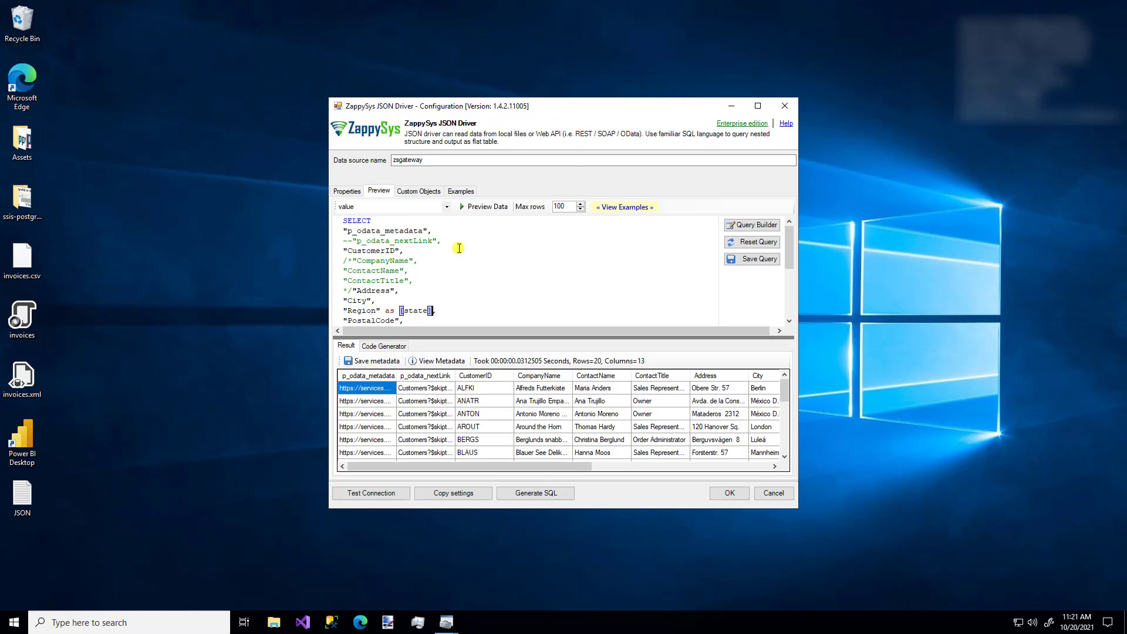
left_click(481, 208)
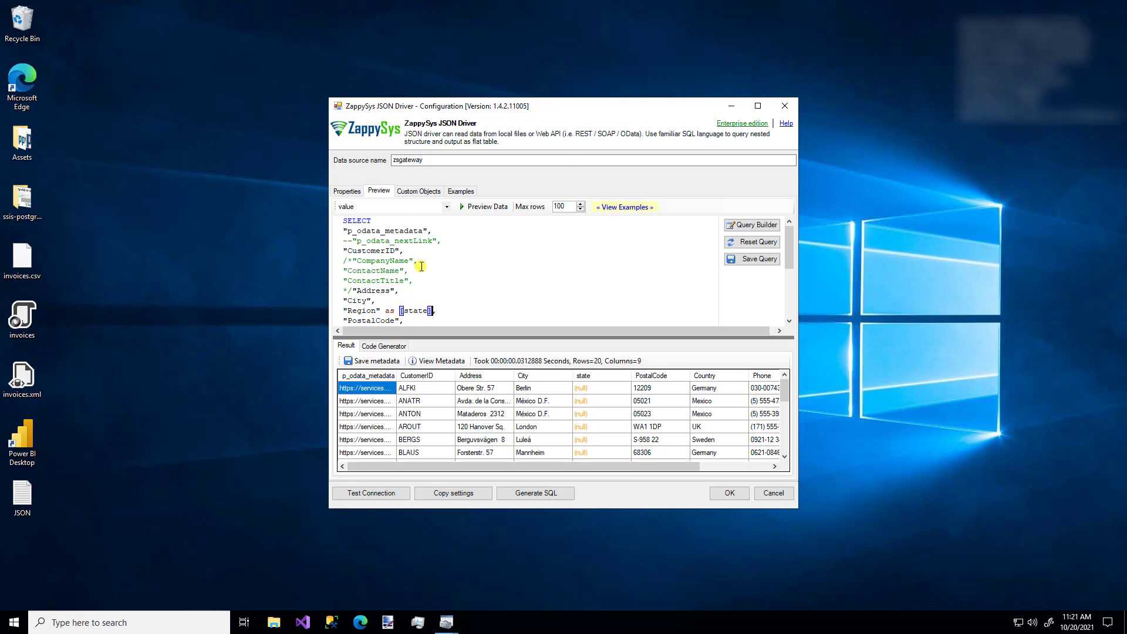
left_click(752, 226)
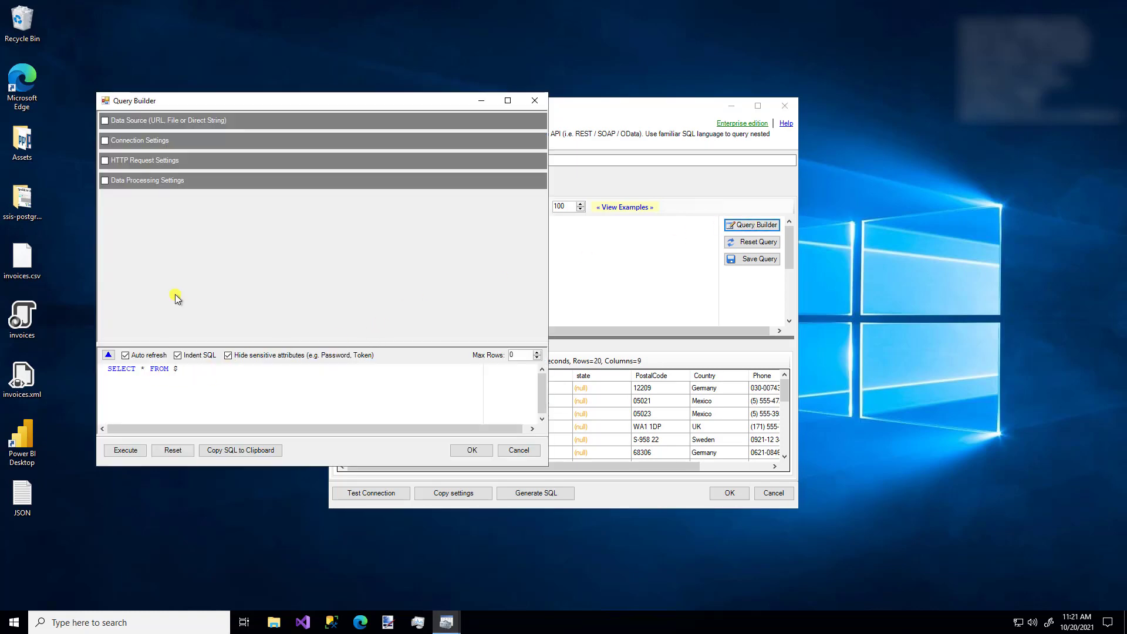
left_click(167, 120)
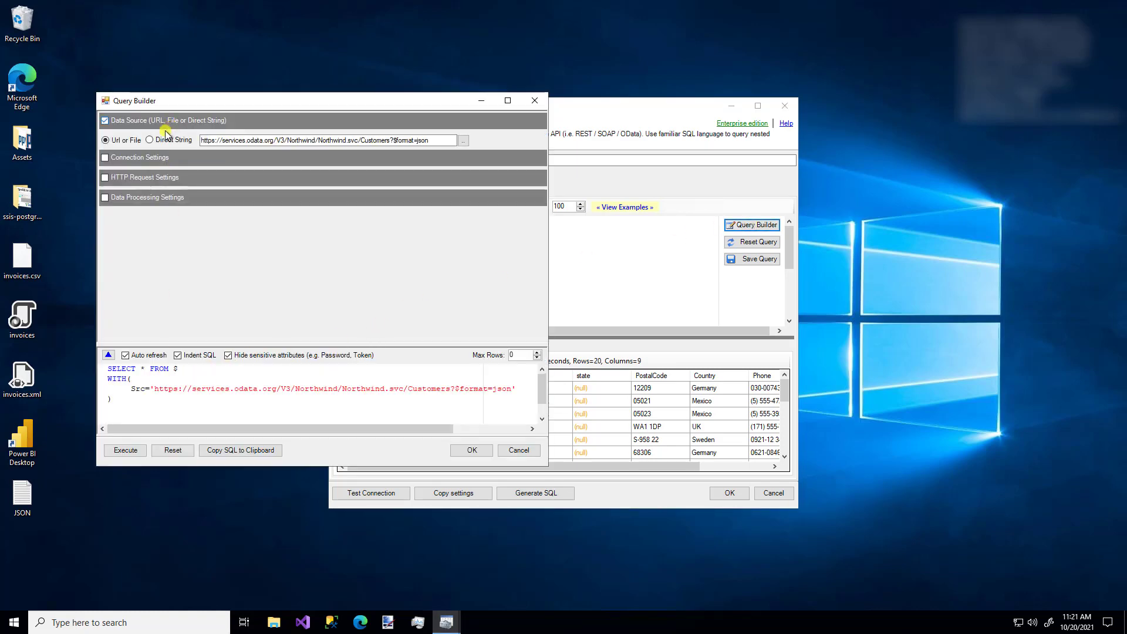
left_click(149, 140)
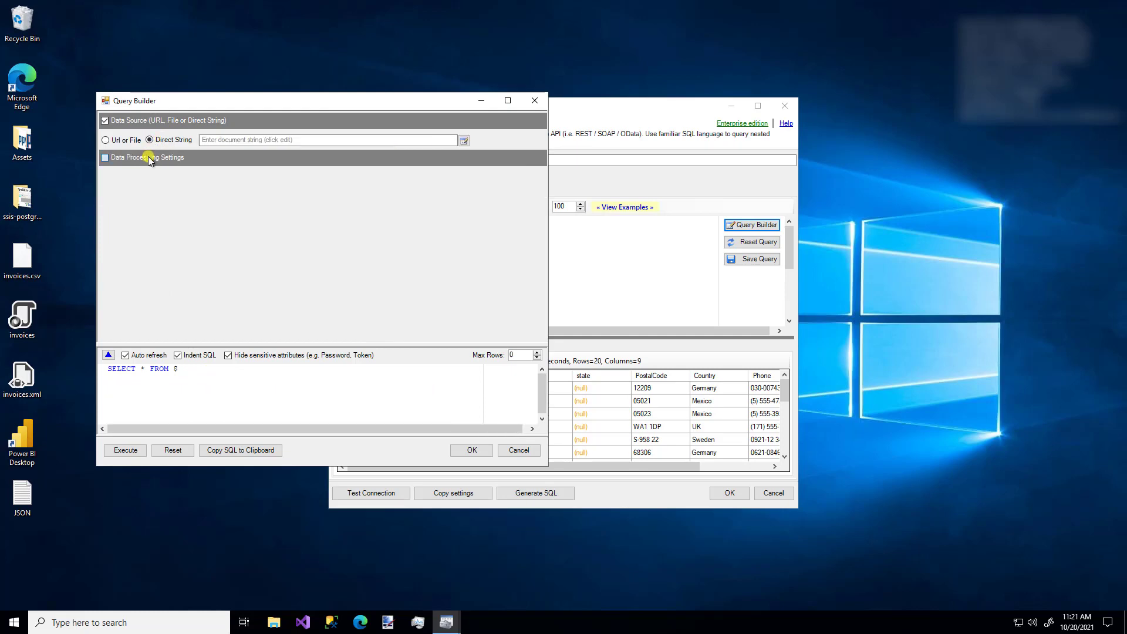
left_click(150, 159)
left_click(164, 190)
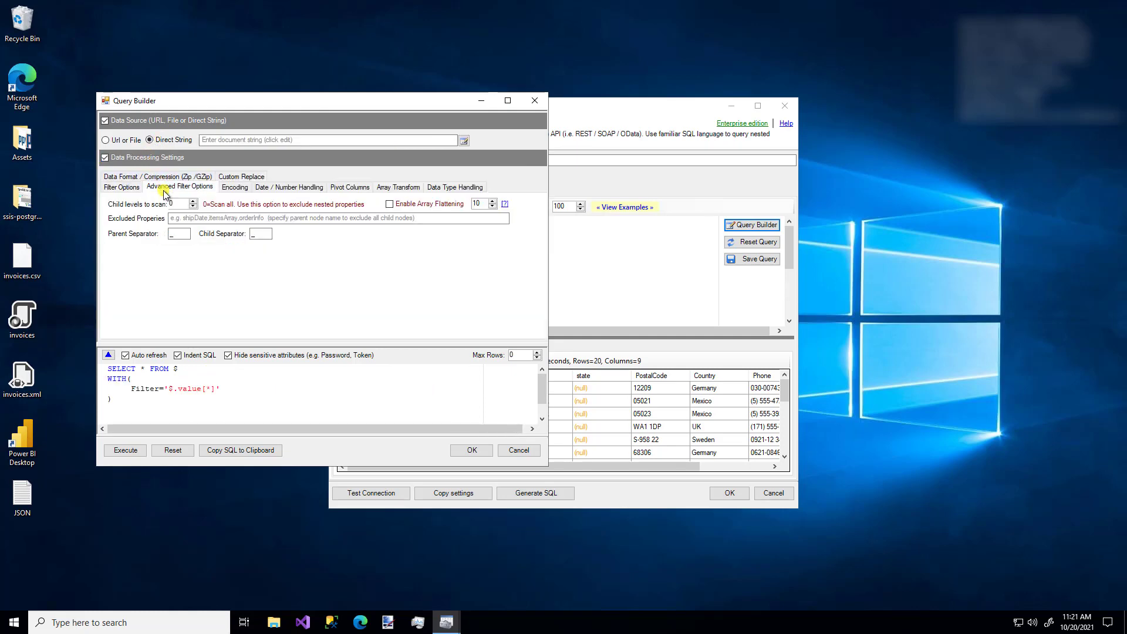
left_click(127, 177)
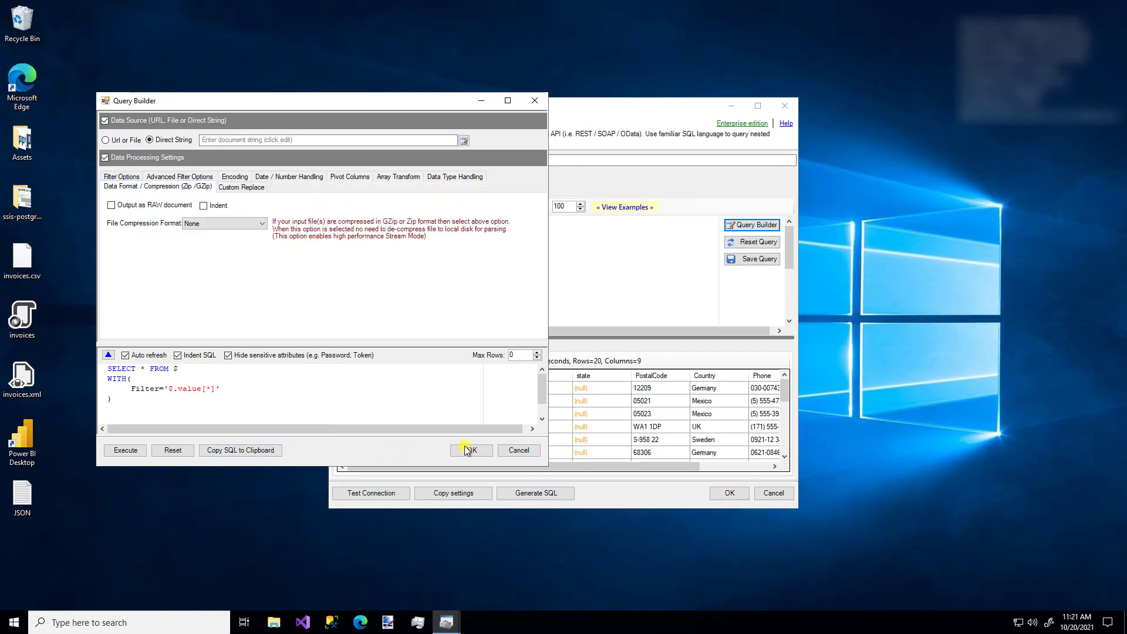
left_click(519, 453)
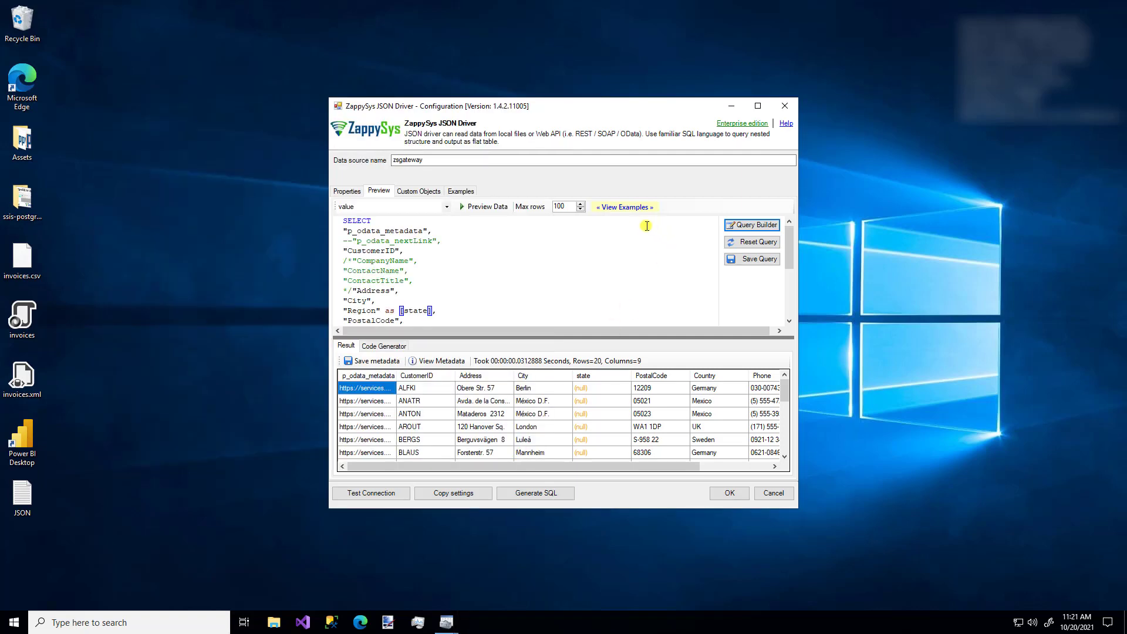
left_click(626, 209)
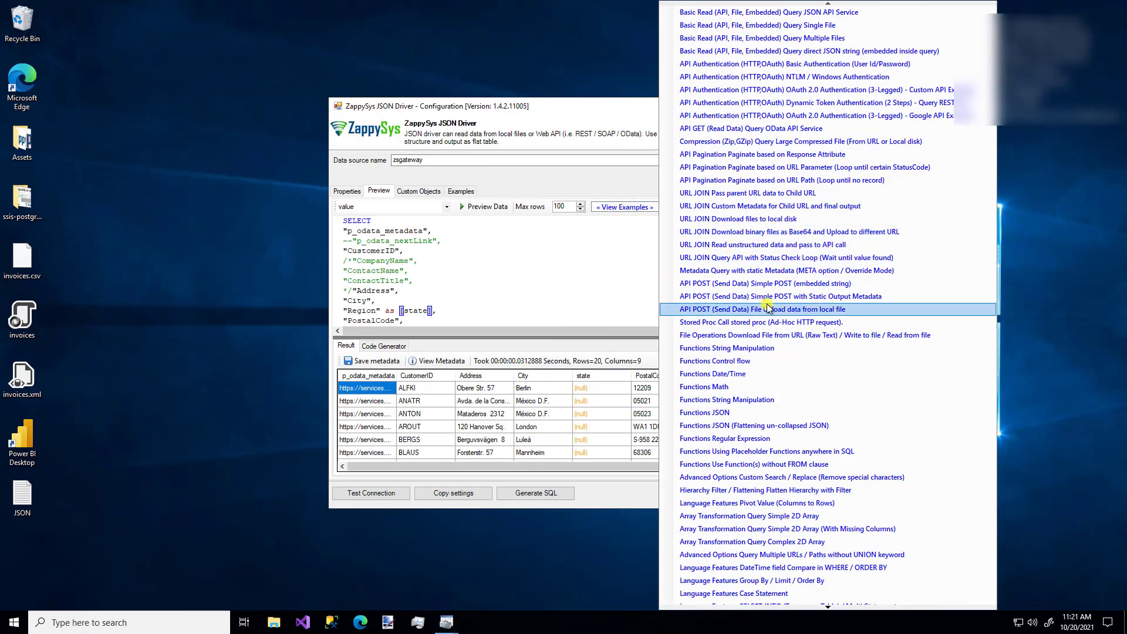
left_click(555, 185)
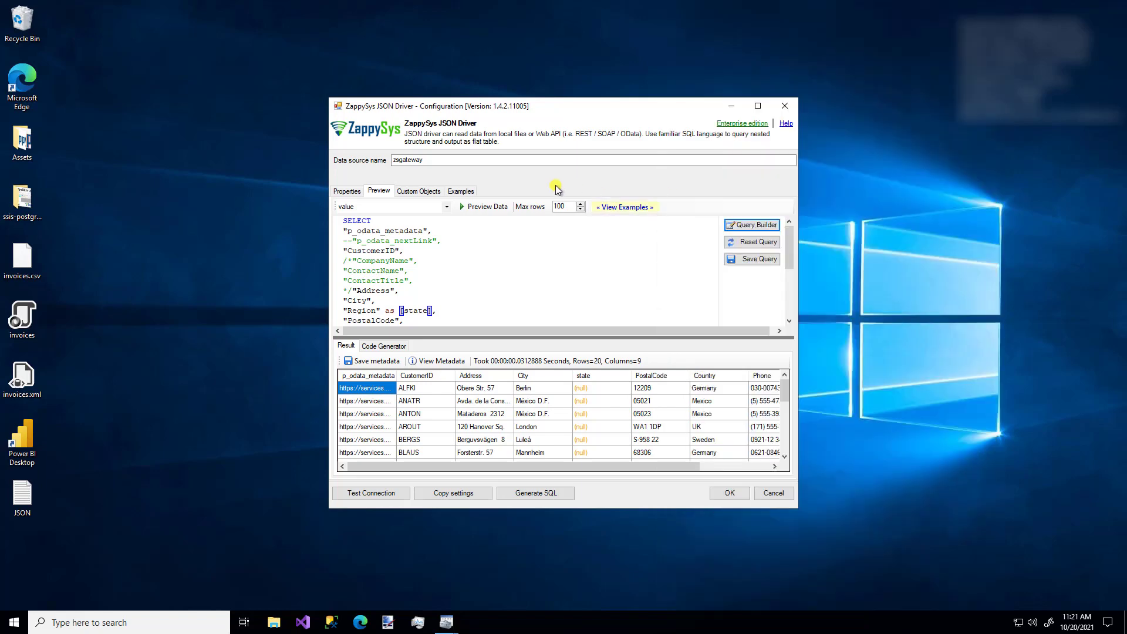
left_click(478, 208)
left_click(435, 362)
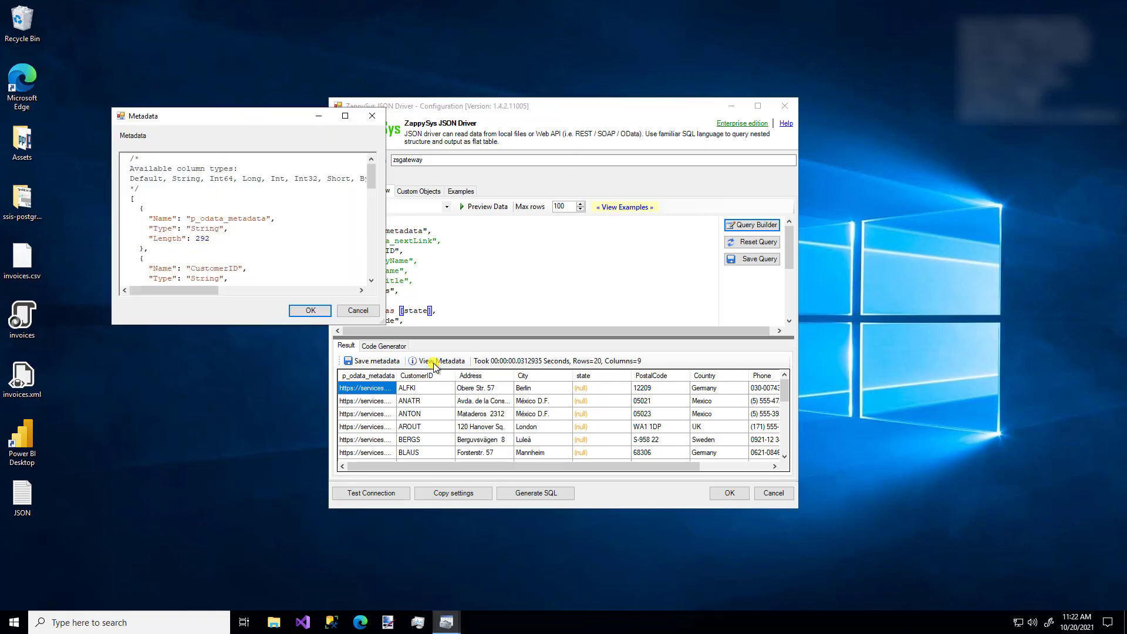
left_click(356, 311)
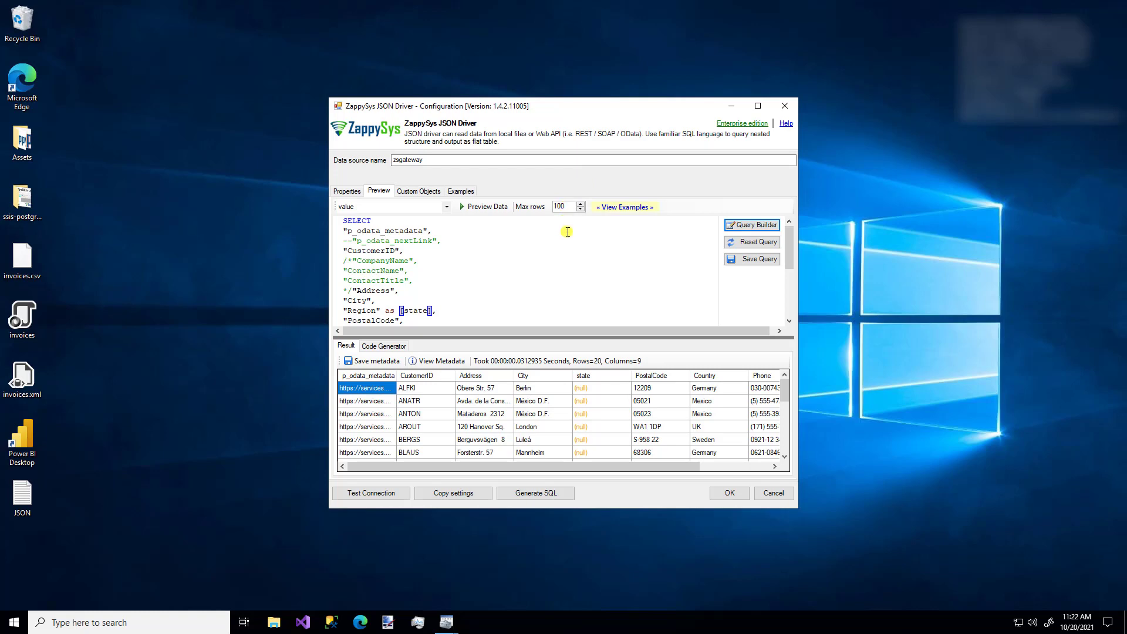
- Set pagination's Next Link to odata.nextLink and preview all 91 customer rows
left_click(344, 193)
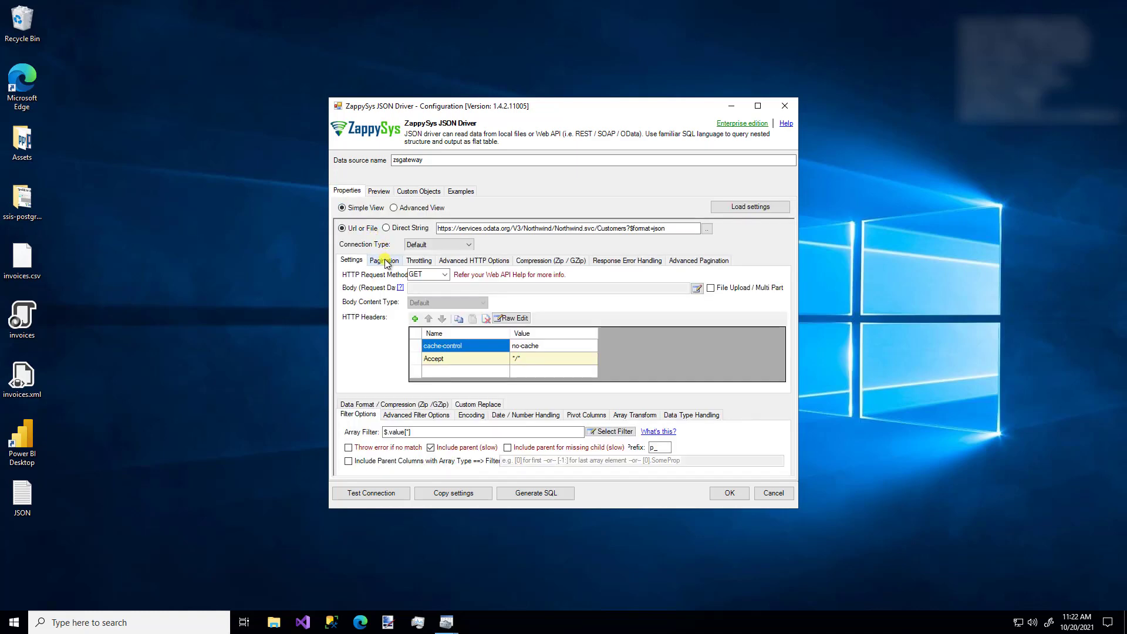
left_click(385, 262)
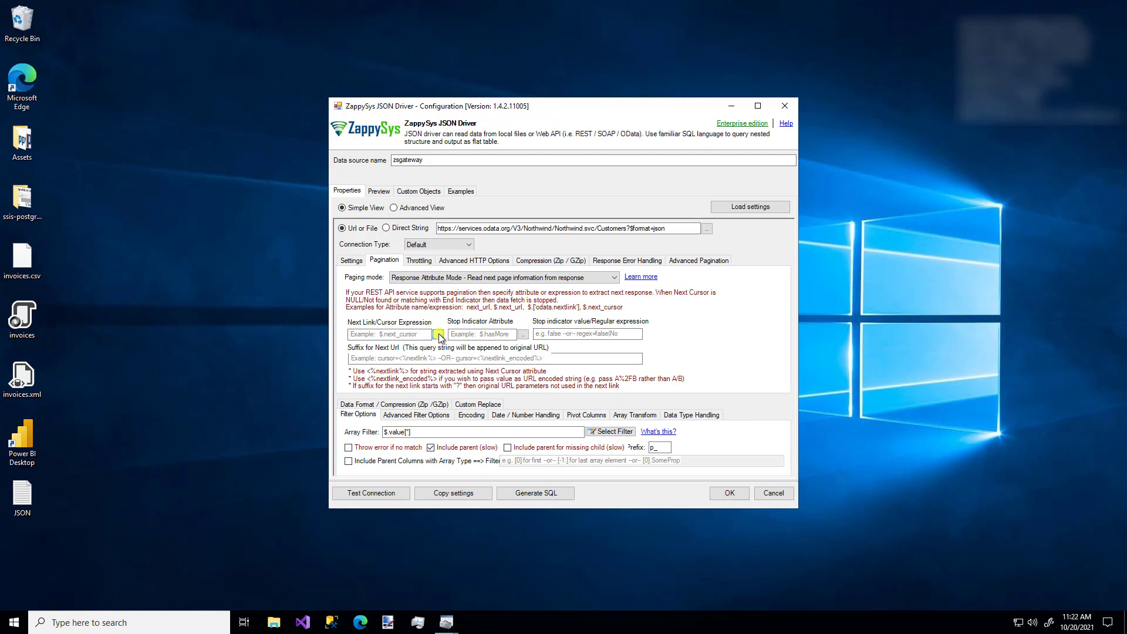
left_click(439, 334)
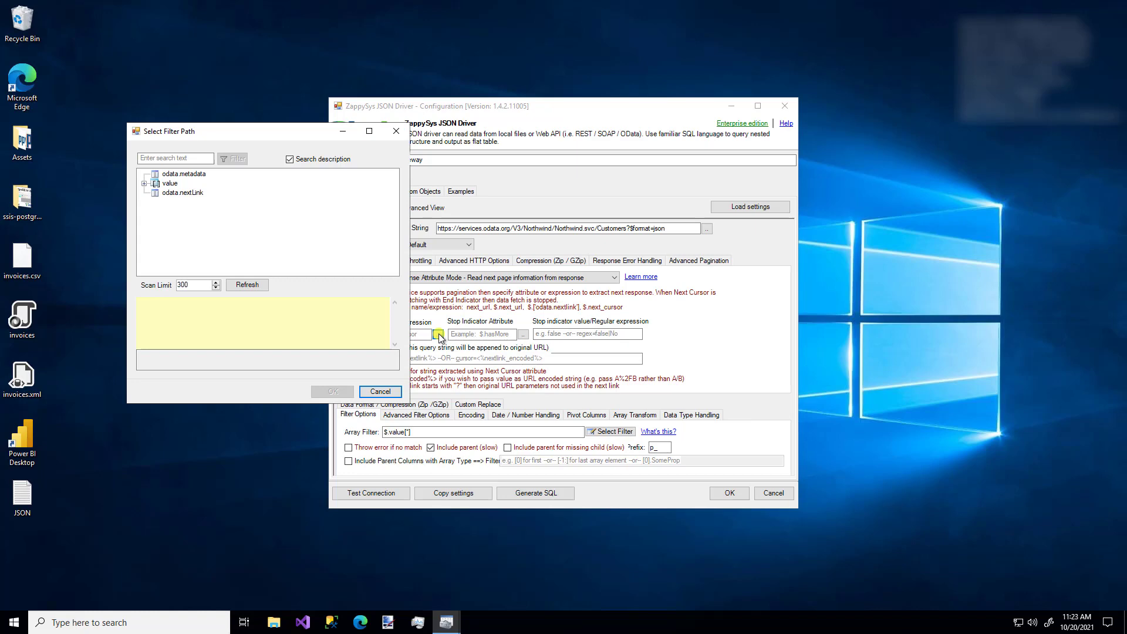
left_click(173, 195)
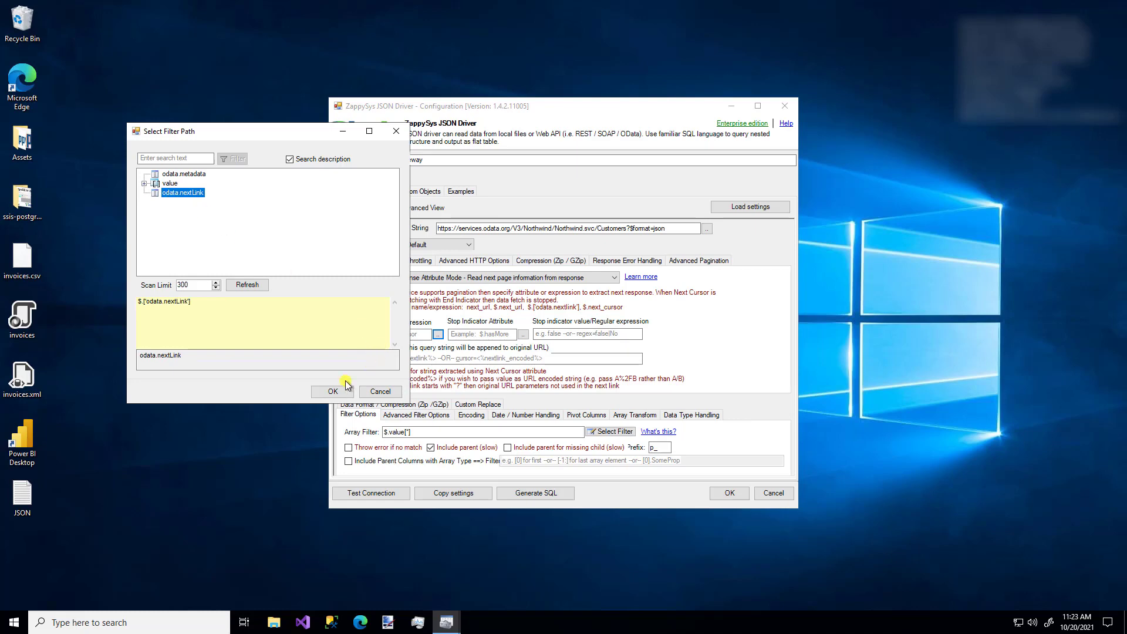
left_click(334, 392)
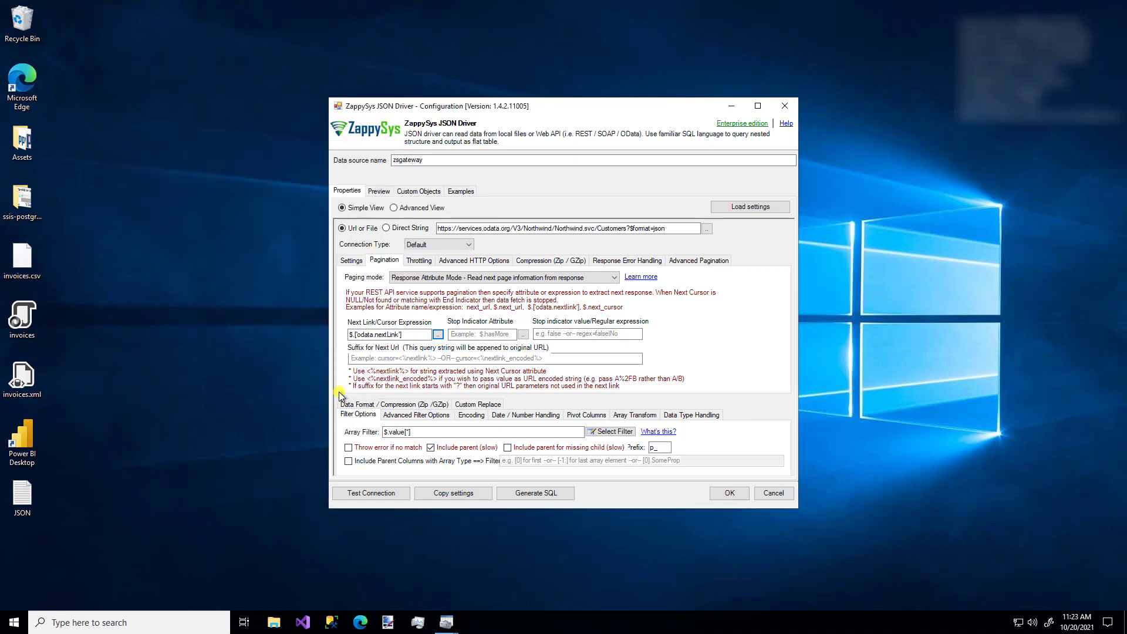
left_click(379, 192)
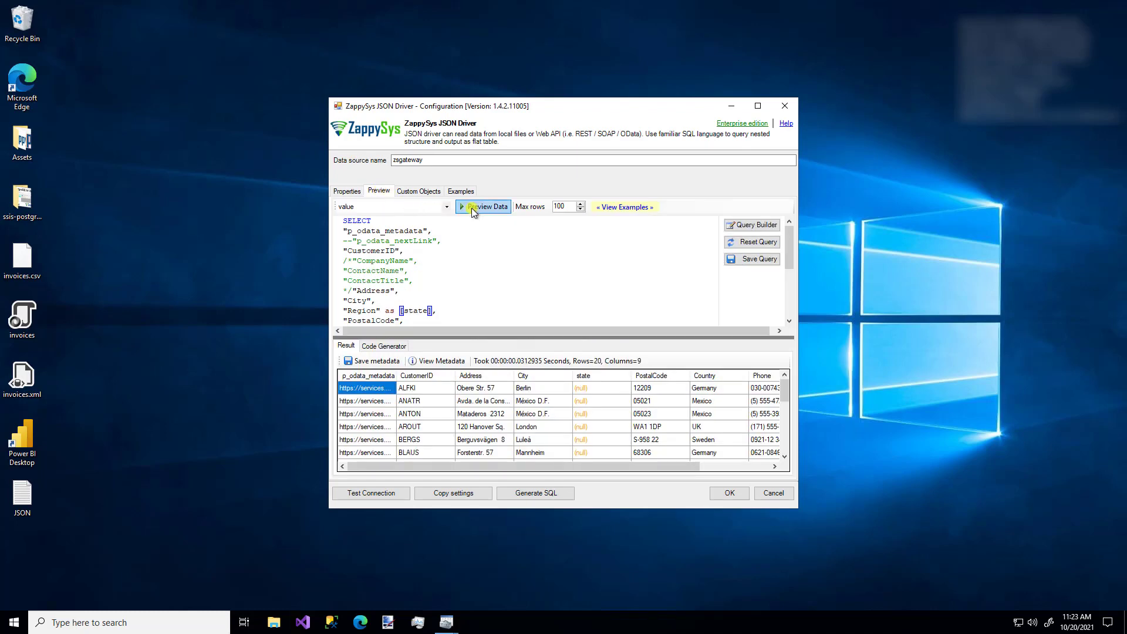
left_click(480, 209)
- Delete all the query text in the Preview editor, leaving it empty
double_click(556, 248)
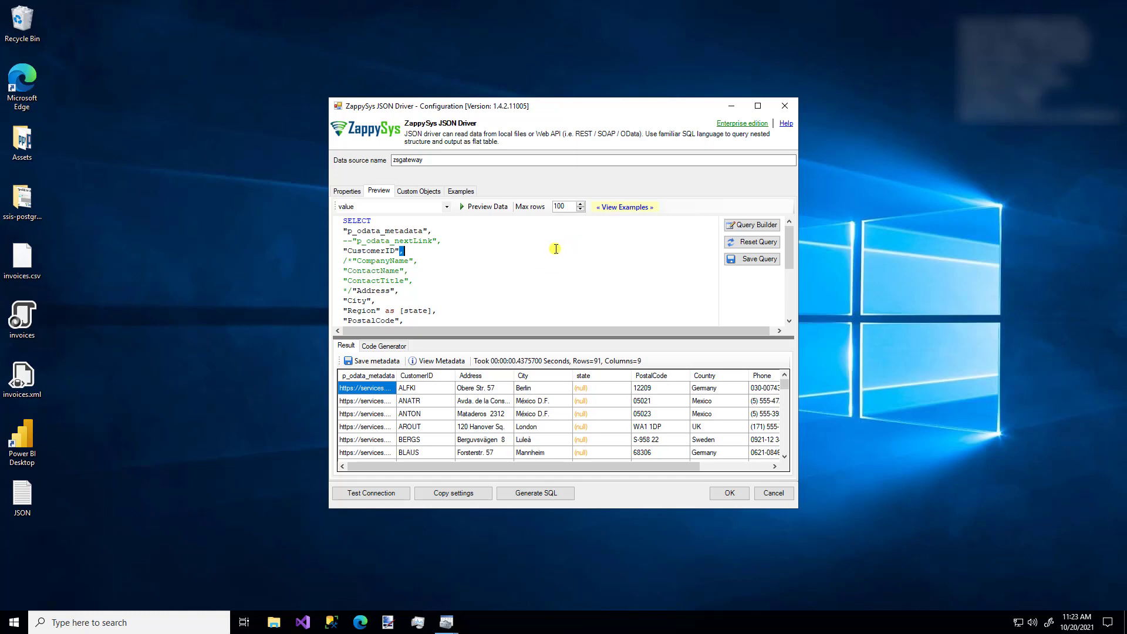
key("ctrl+shift+End")
key("Delete")
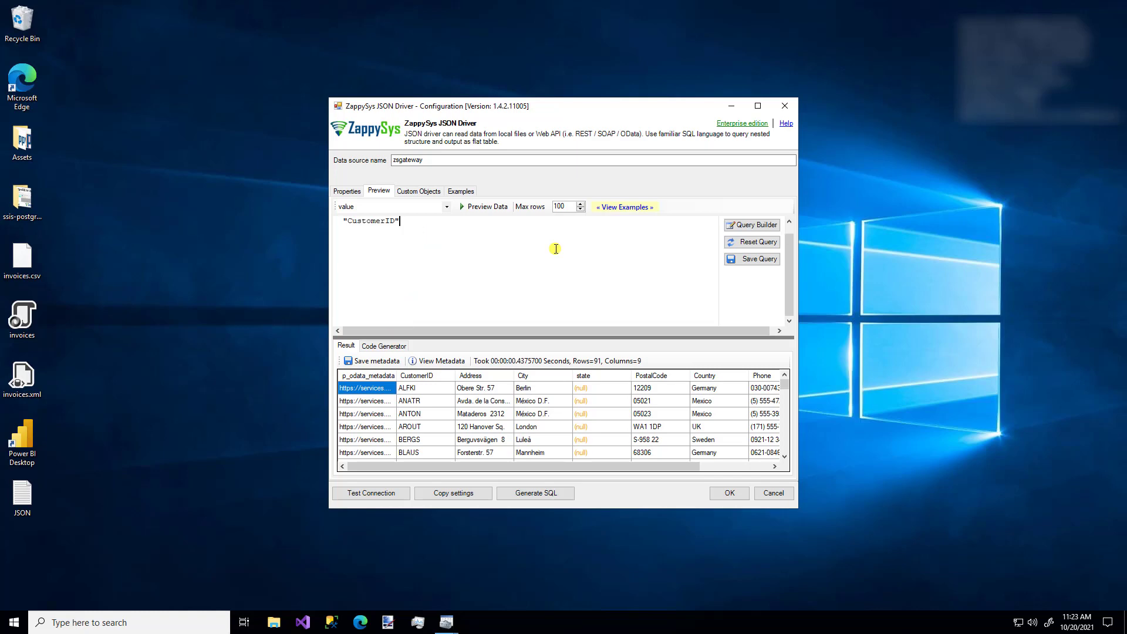
key("BackSpace")
key("BackSpace")
key("BackSpace")
key("BackSpace")
key("BackSpace")
key("BackSpace")
key("BackSpace")
key("BackSpace")
key("BackSpace")
key("BackSpace")
key("BackSpace")
type("p_odata_metad")
key("BackSpace")
key("BackSpace")
key("BackSpace")
key("BackSpace")
key("BackSpace")
key("BackSpace")
key("BackSpace")
key("BackSpace")
key("BackSpace")
key("BackSpace")
key("BackSpace")
key("BackSpace")
key("BackSpace")
key("BackSpace")
- Load the 'Language Features Group By / Limit / Order By' example and preview its three country totals
left_click(616, 209)
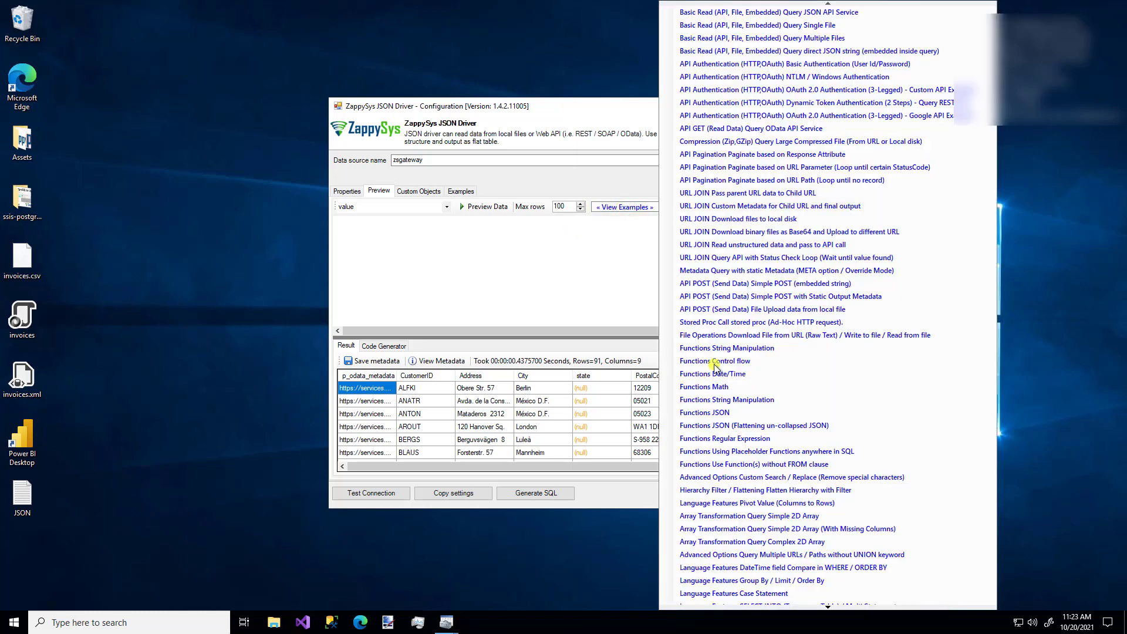
left_click(773, 581)
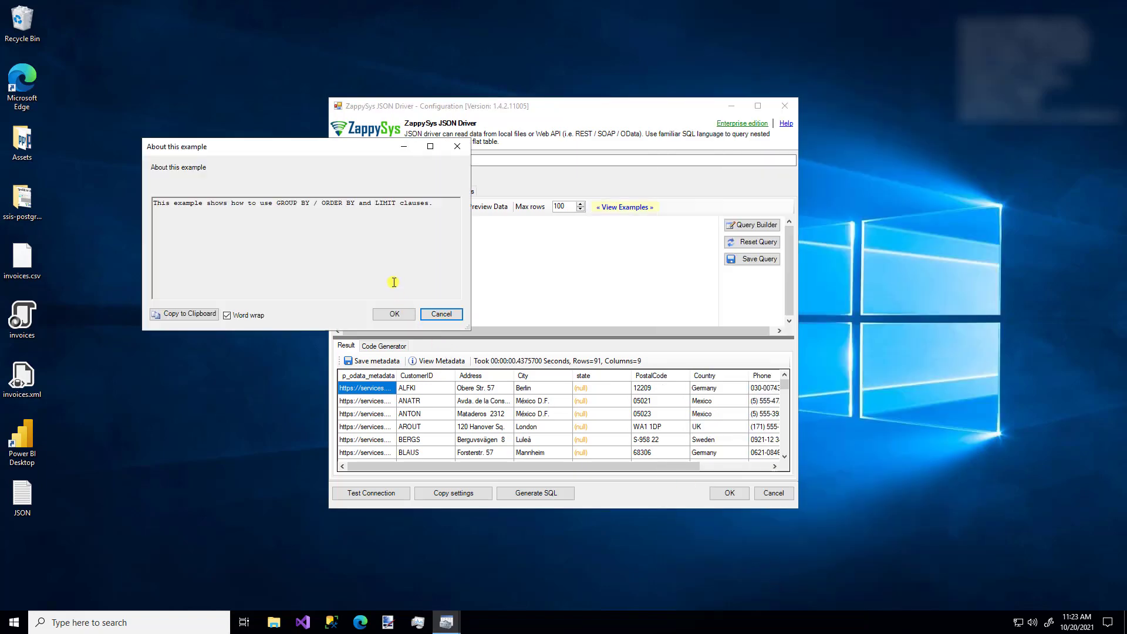
left_click(394, 315)
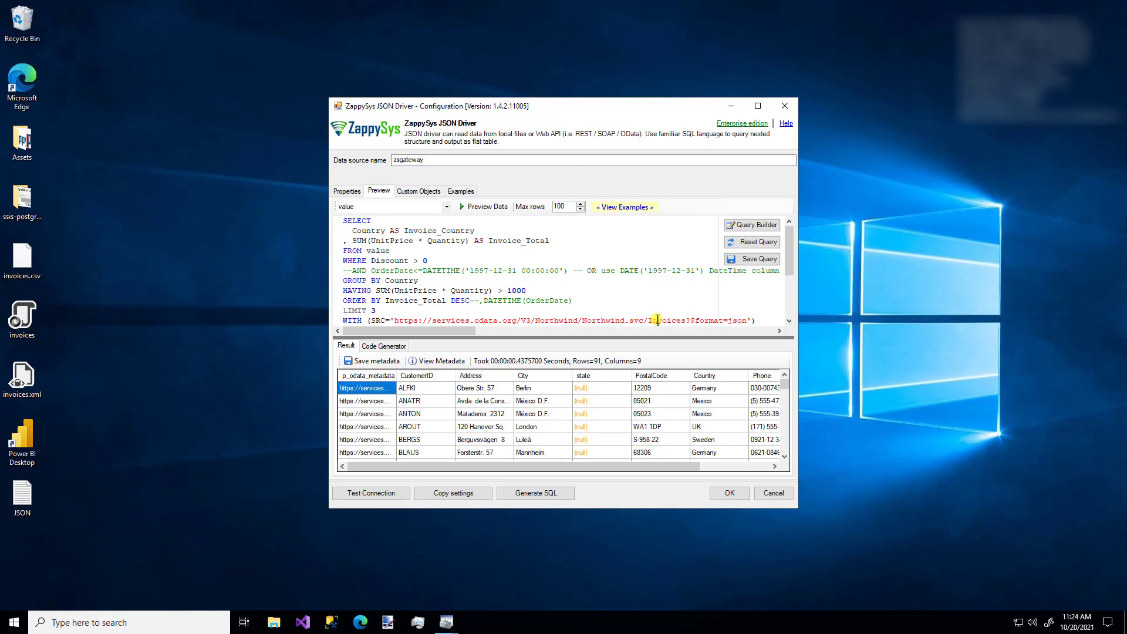
left_click(357, 240)
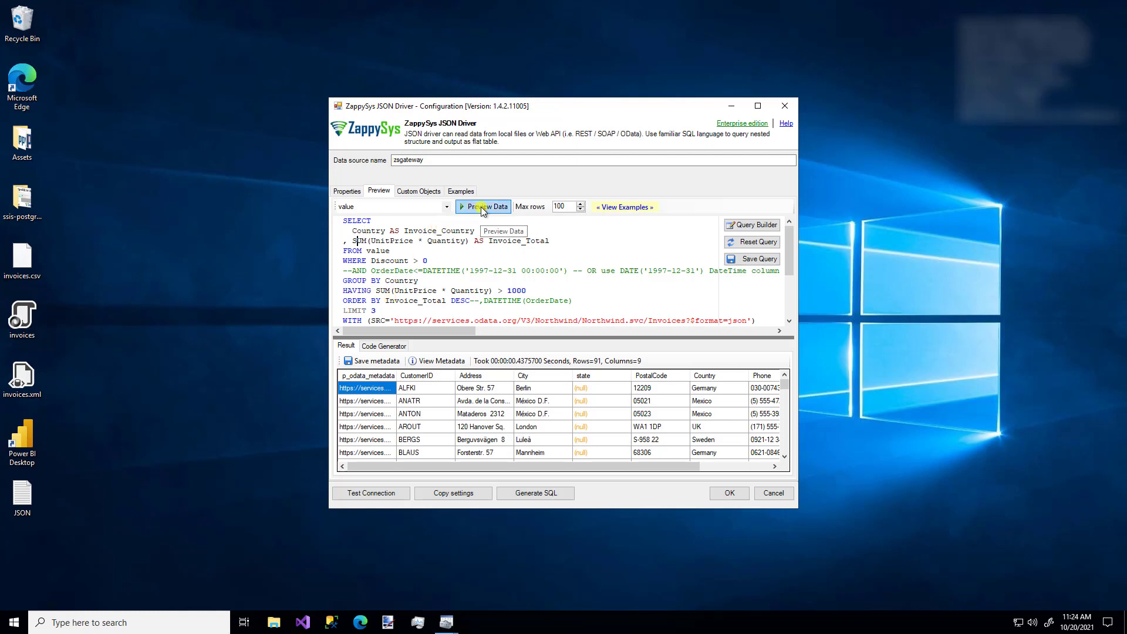
left_click(481, 207)
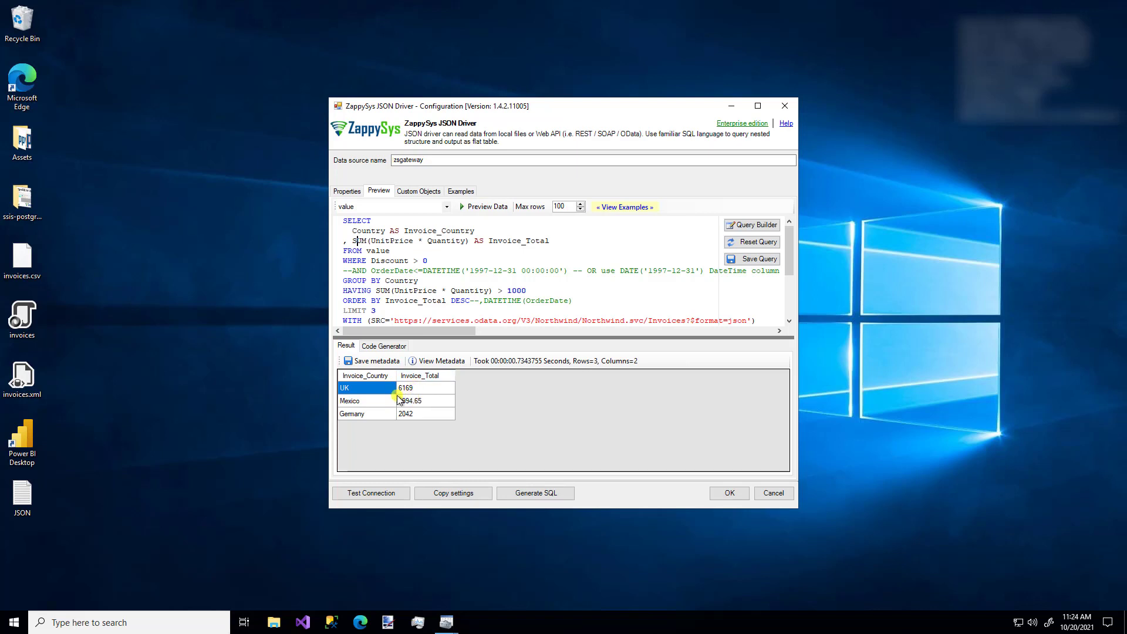
double_click(401, 280)
- Check the query's FROM source name, then show the Custom Objects page
left_click(452, 261)
double_click(377, 251)
left_click(422, 192)
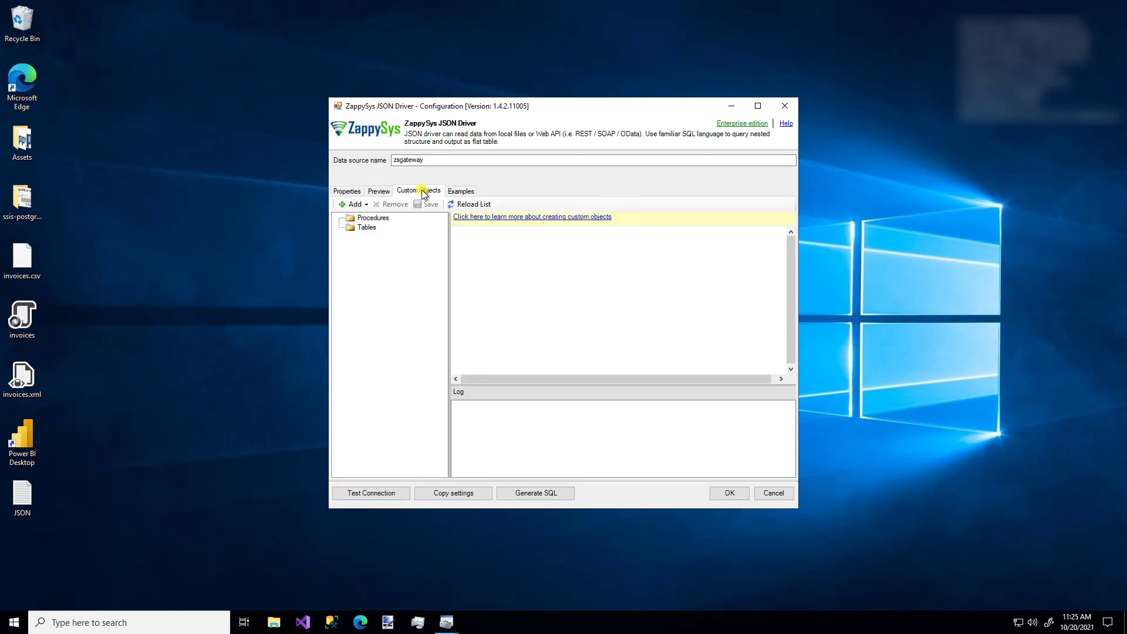
- Browse the Other examples: URL JOIN, Array Transformation 2D array, then Functions Math
left_click(370, 219)
left_click(470, 194)
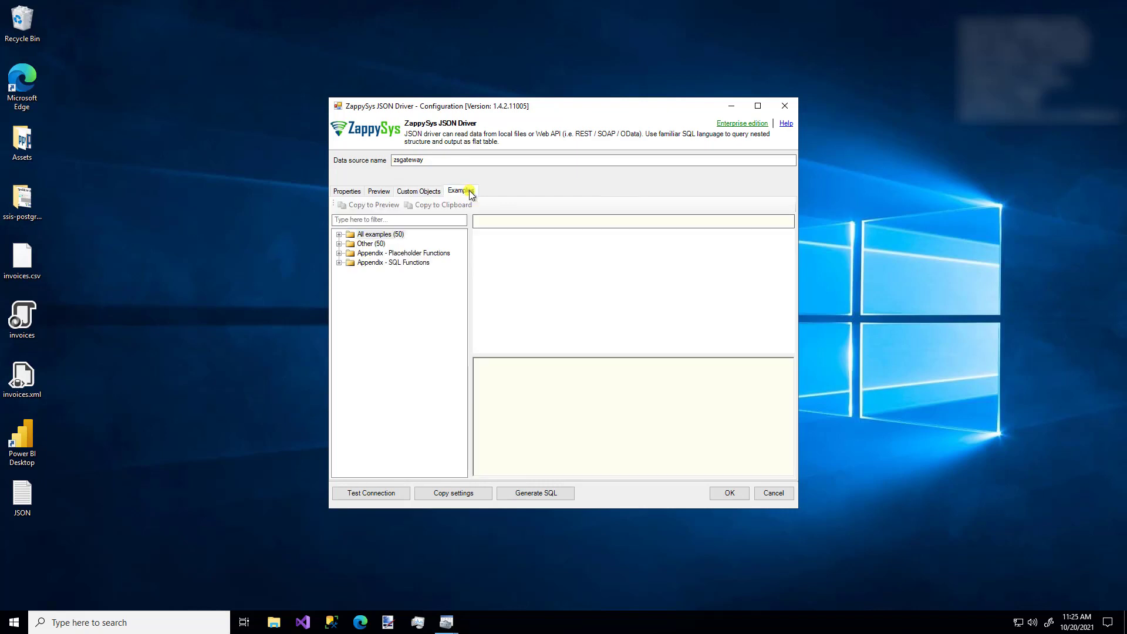
left_click(340, 244)
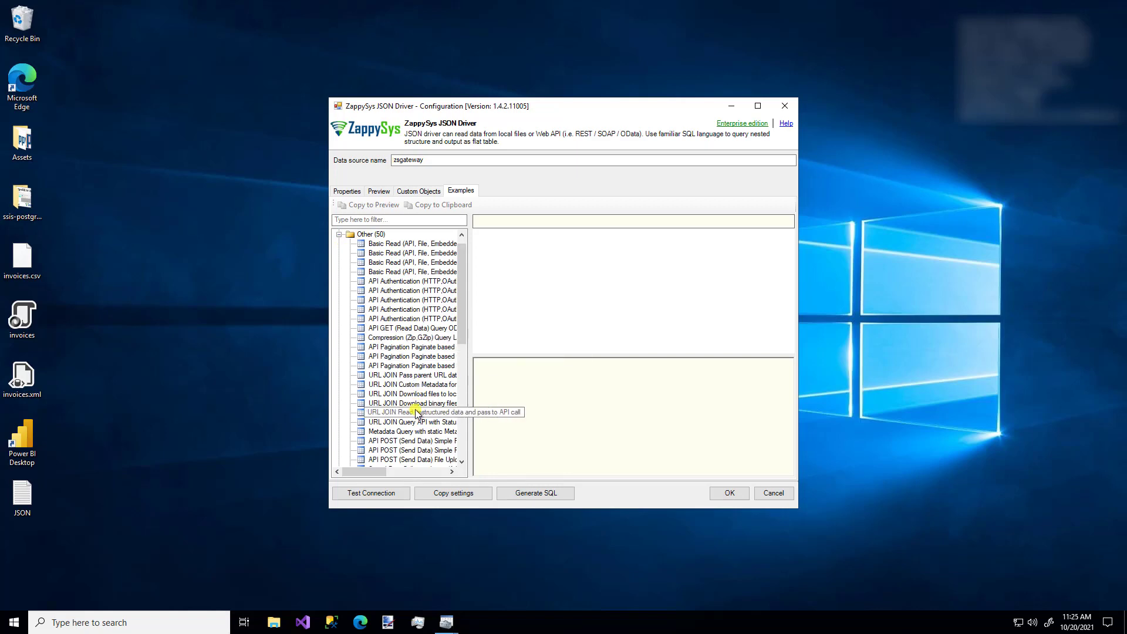
left_click(405, 385)
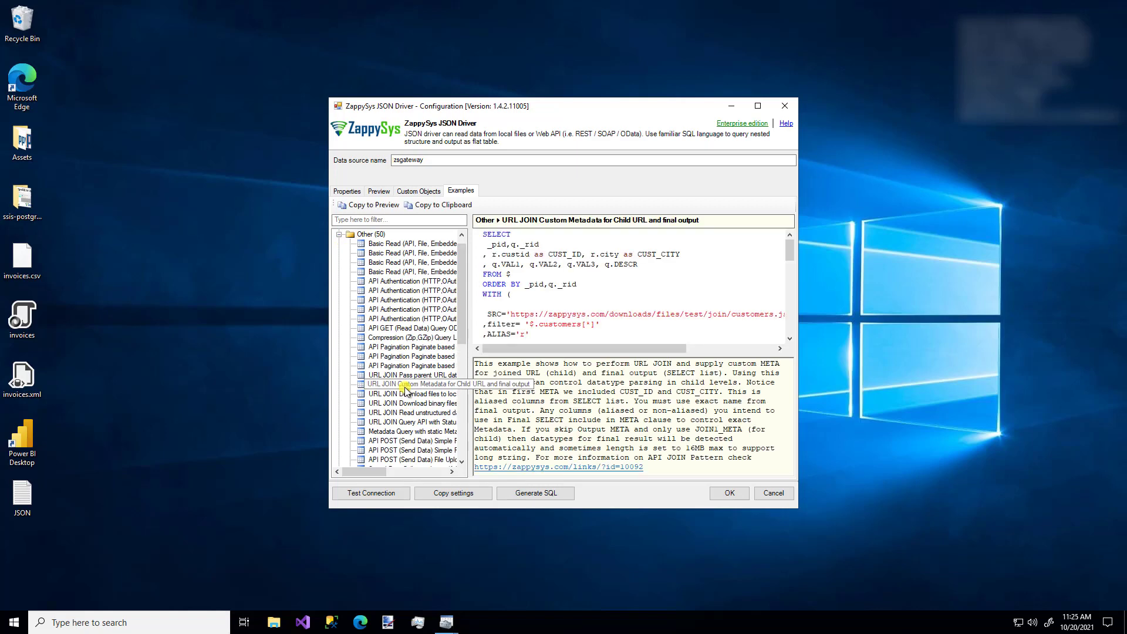
scroll(405, 389, "down", 9)
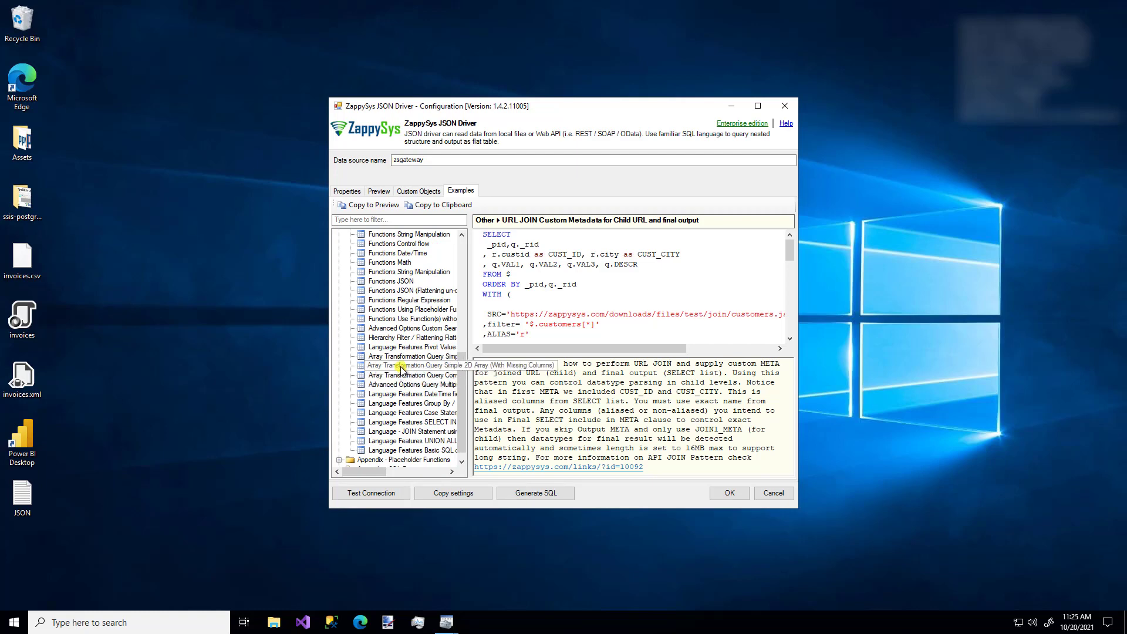
left_click(402, 366)
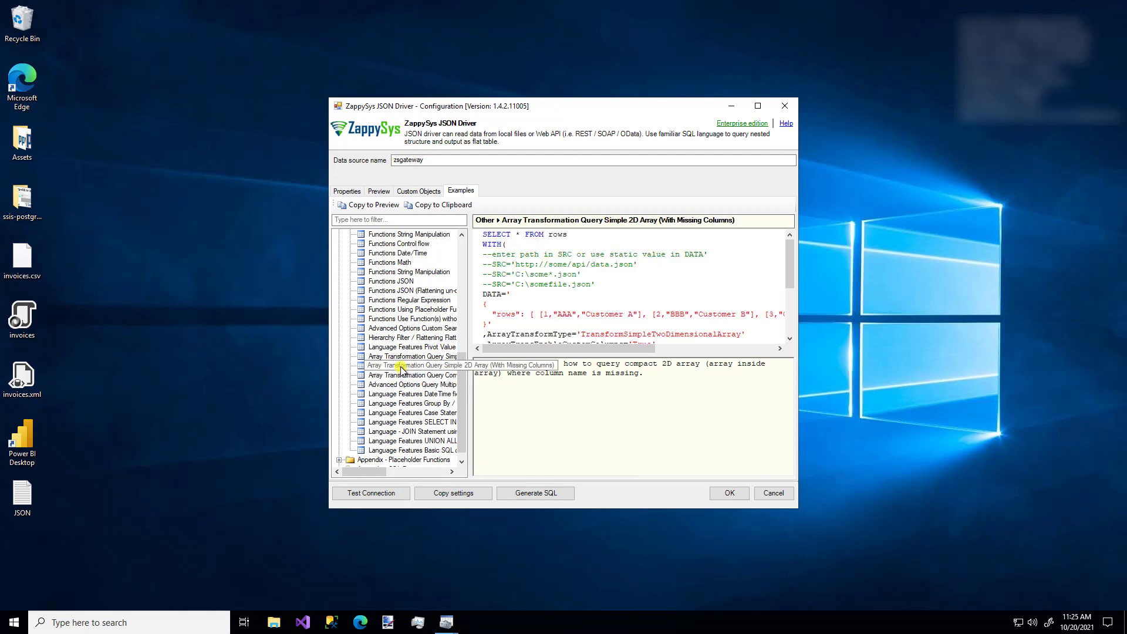
left_click(386, 264)
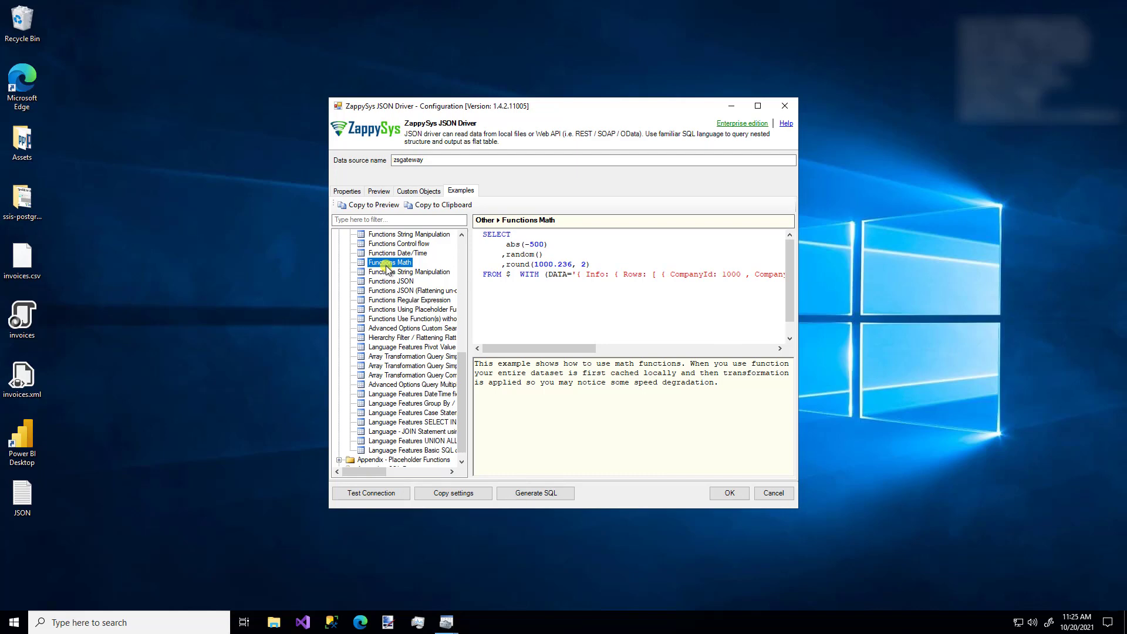
left_click(350, 192)
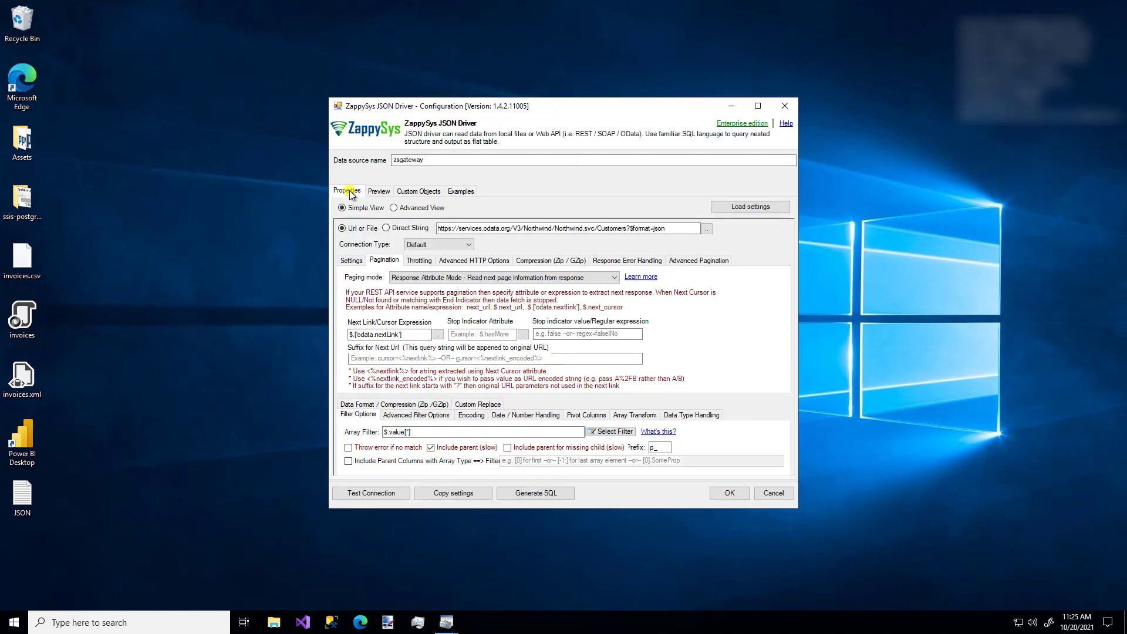
- Review the Settings, Throttling, Error Handling, Data Format and Filter options, then test the connection
left_click(352, 262)
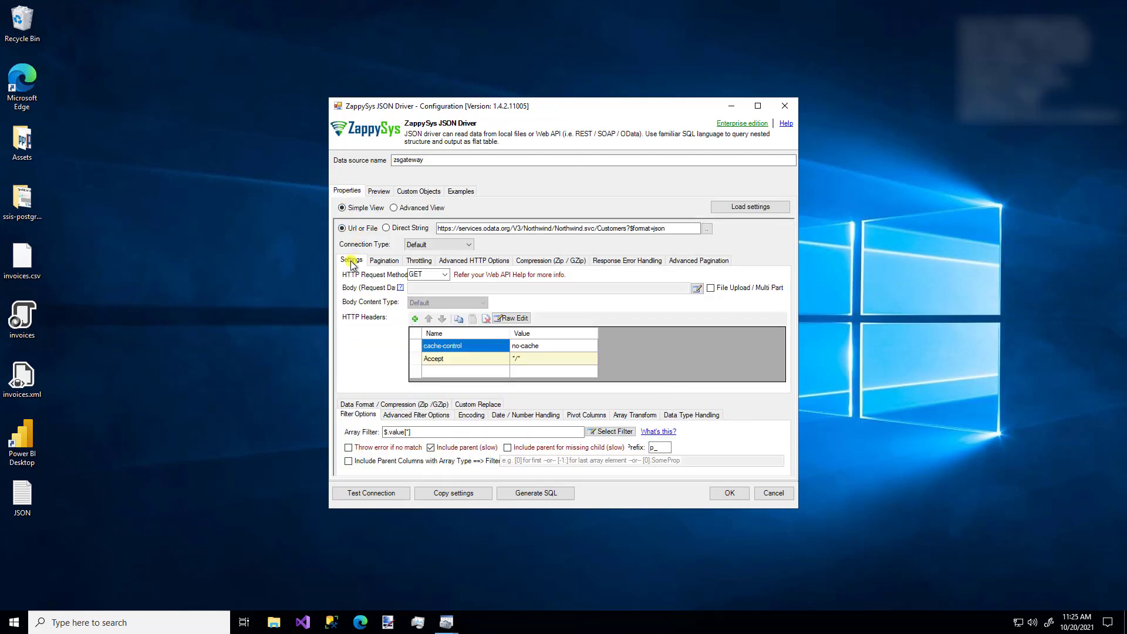
left_click(419, 261)
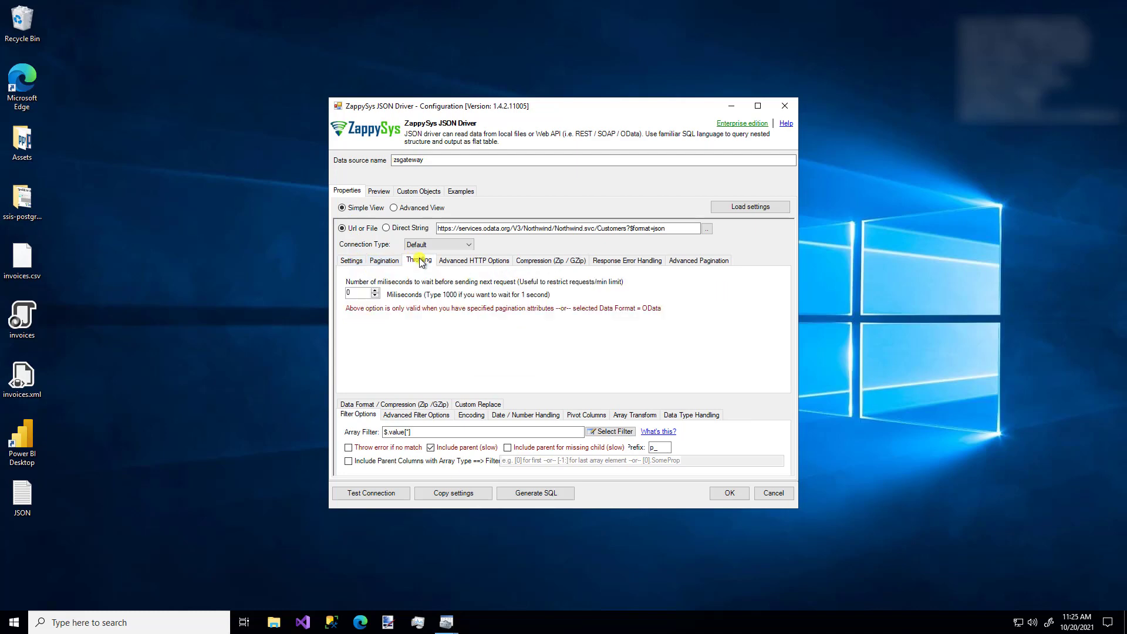
left_click(622, 261)
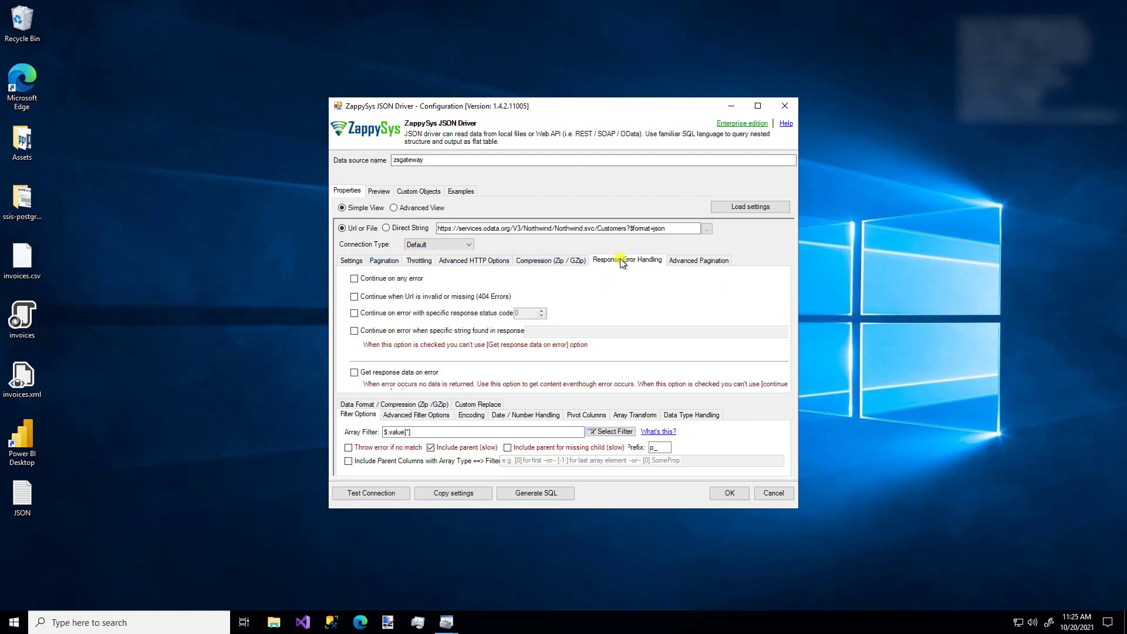
left_click(370, 405)
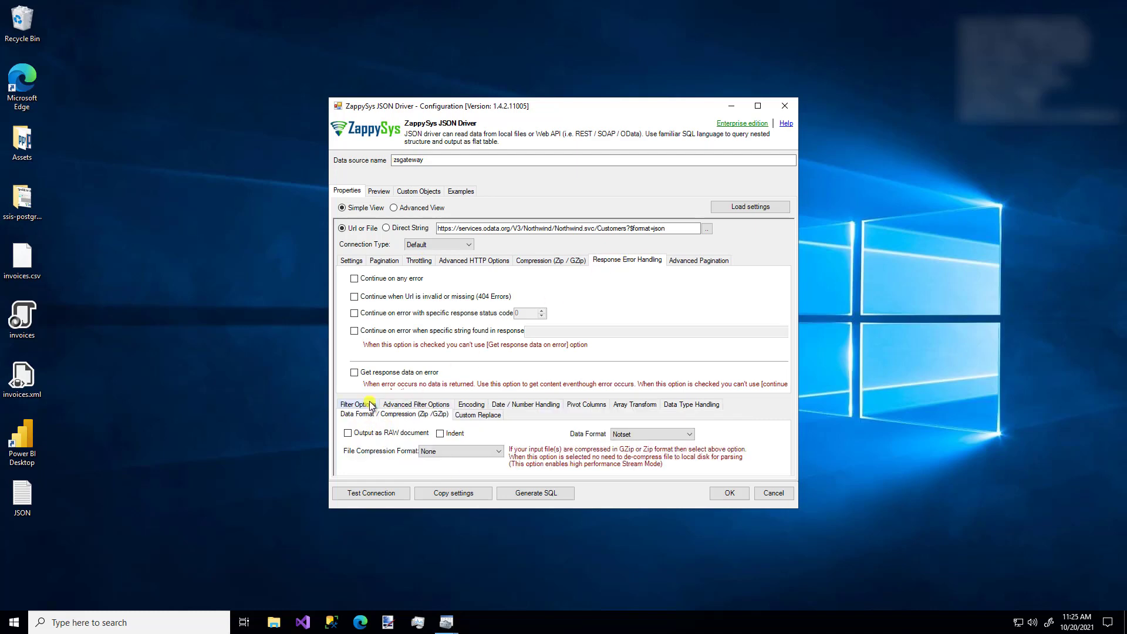
left_click(586, 404)
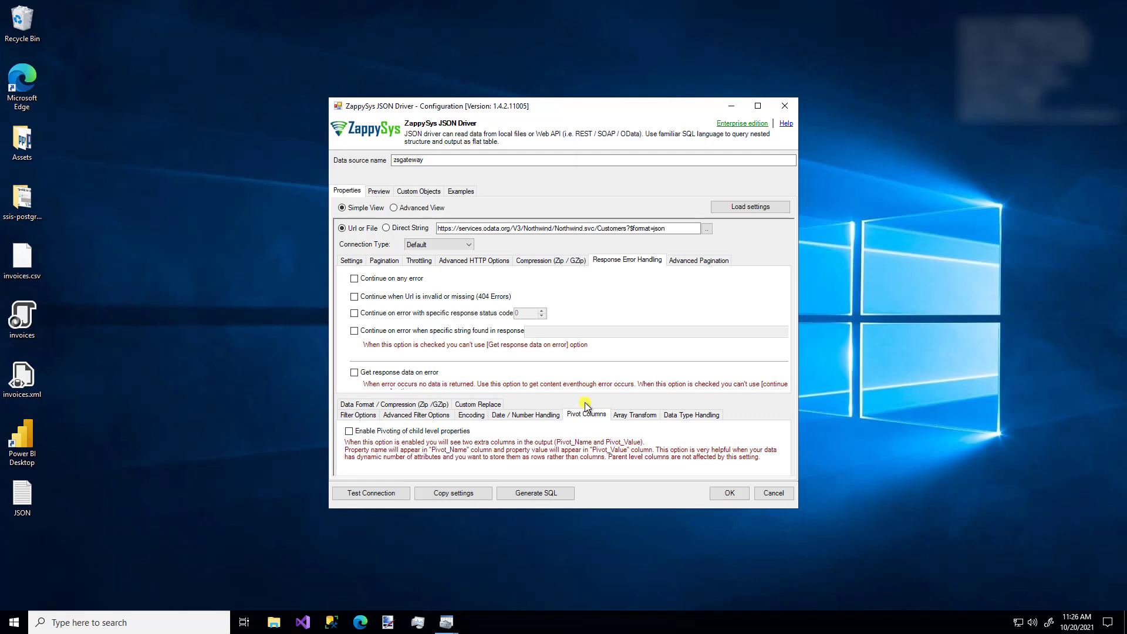
left_click(360, 413)
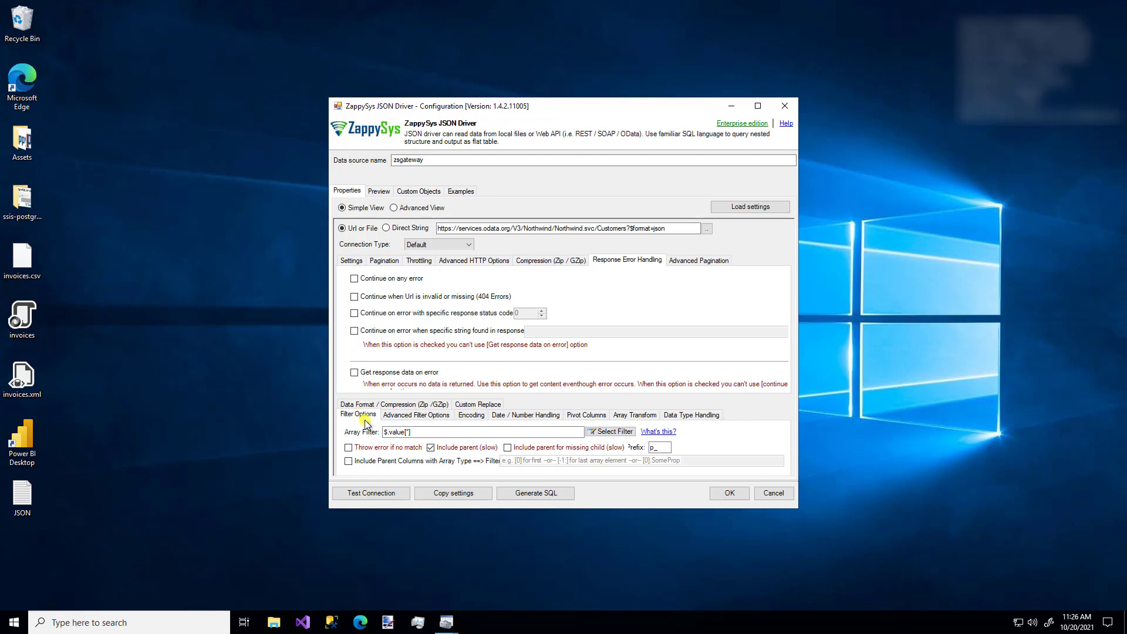
left_click(379, 495)
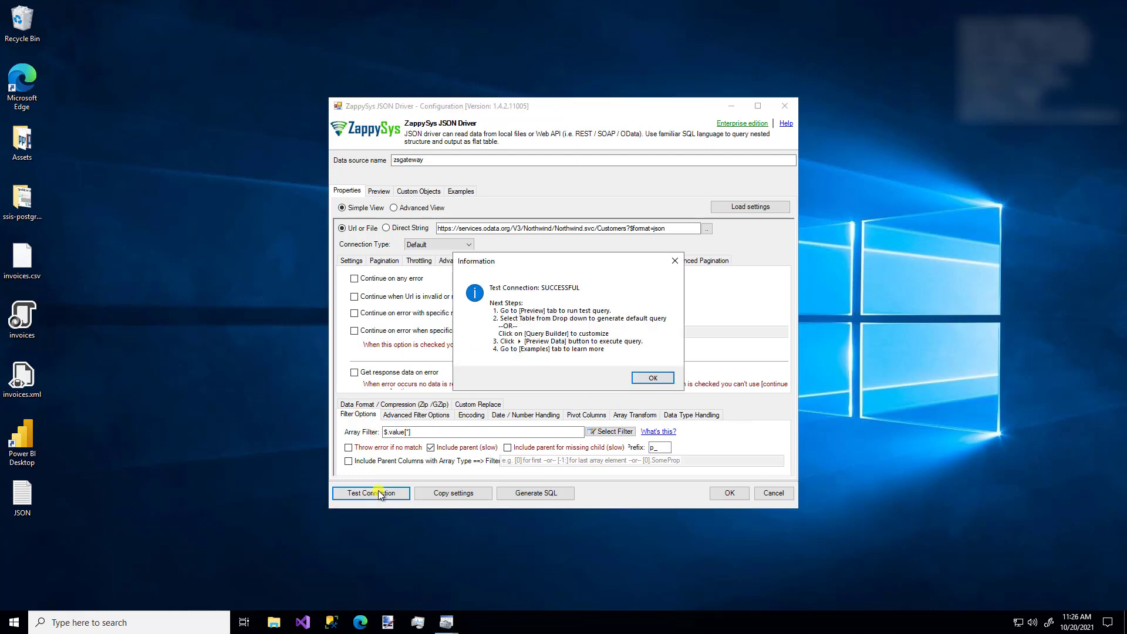
- Dismiss the successful Test Connection message with OK
left_click(647, 377)
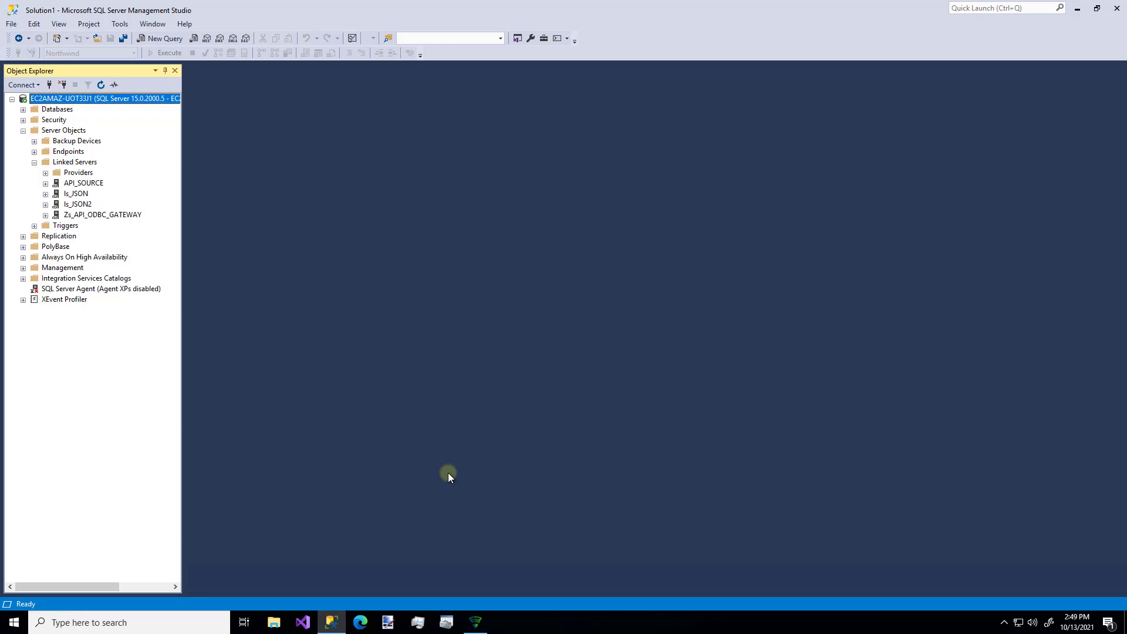
- Define linked server LS_GATEWAY_MANUAL using SQL Server Native Client 11.0, localhost,5000, catalog zsgateway
right_click(86, 163)
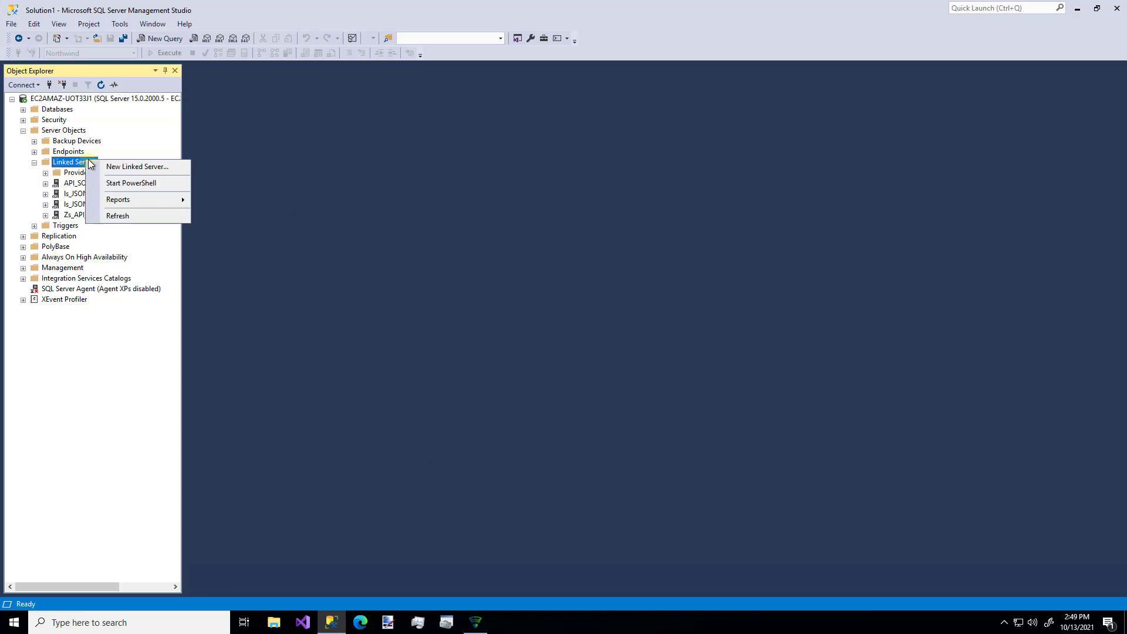
left_click(104, 168)
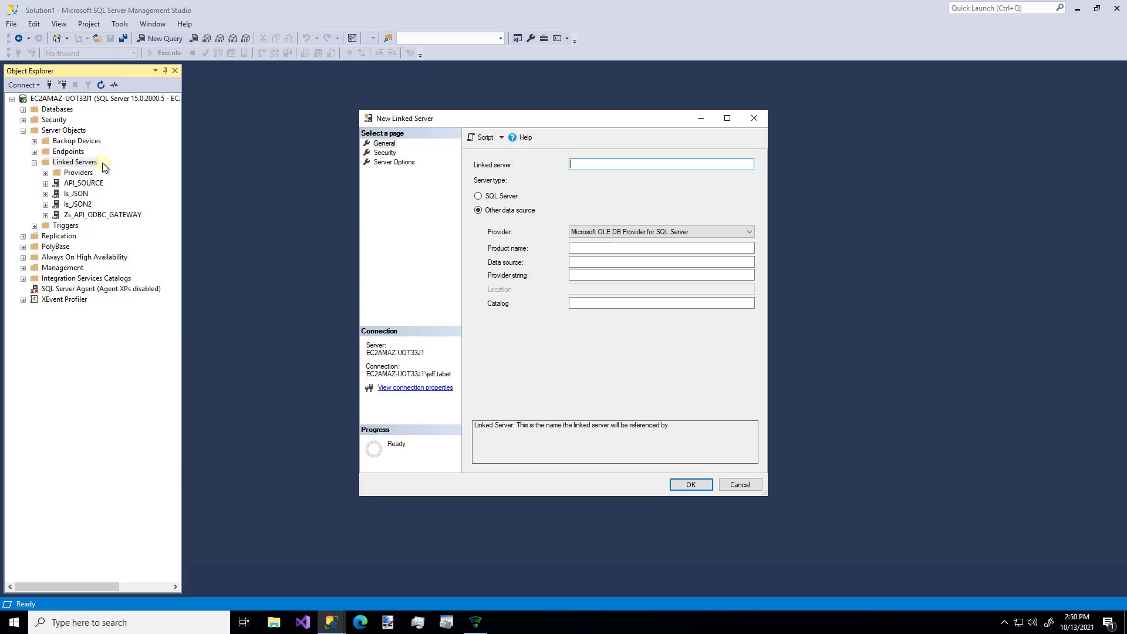
type("LS_GATEWAY_MANUAL")
left_click(639, 232)
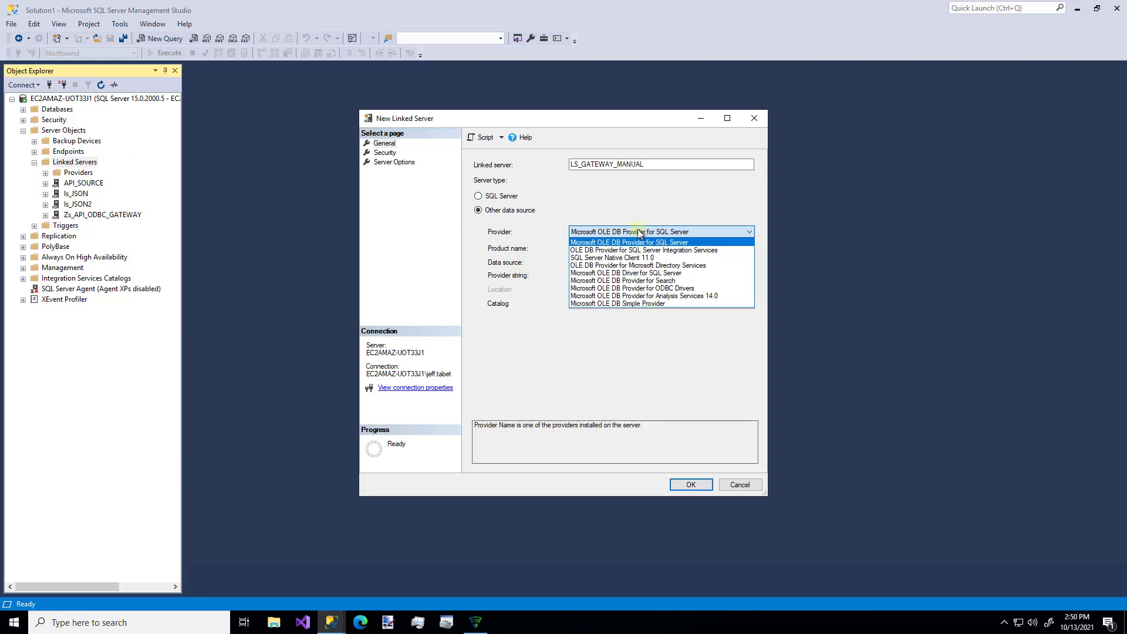
left_click(631, 259)
left_click(606, 262)
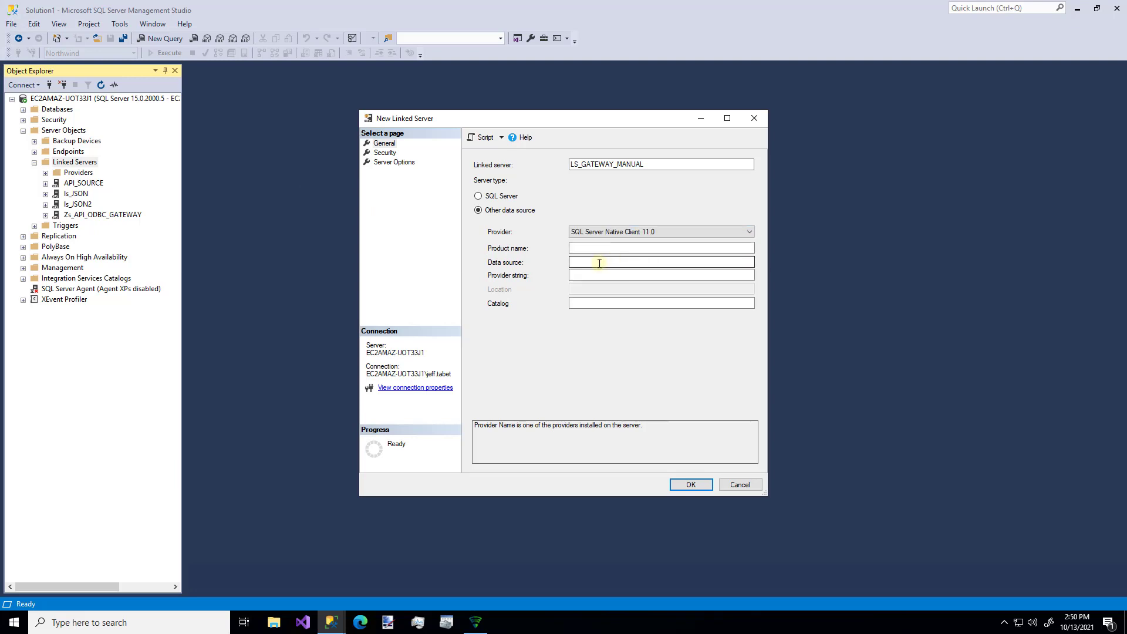
left_click(600, 263)
type("local")
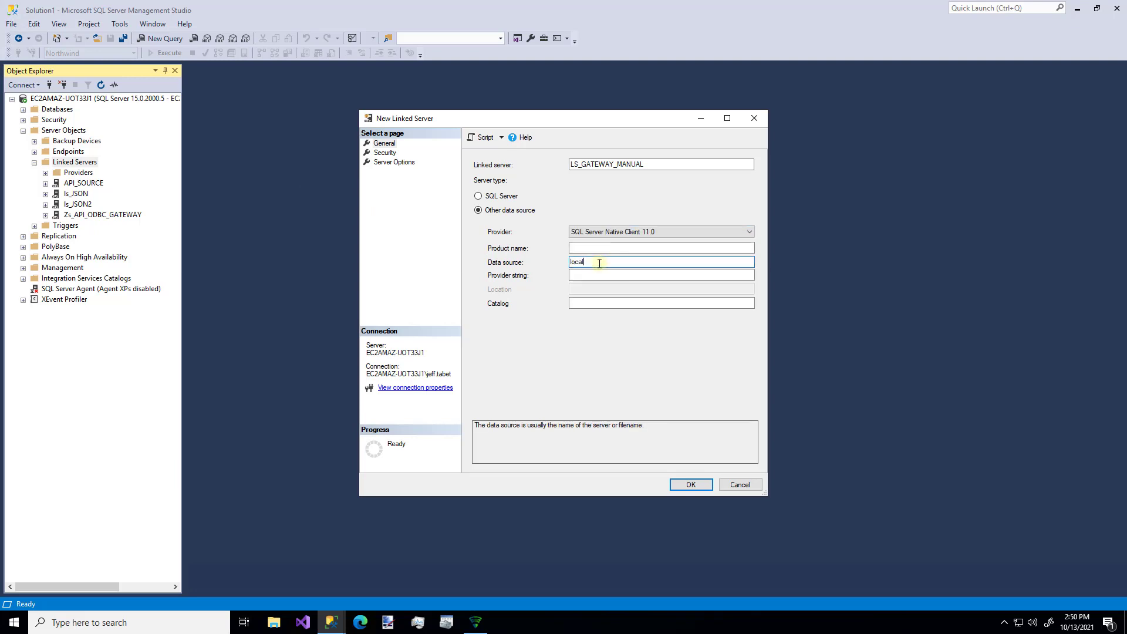
type("host,5000")
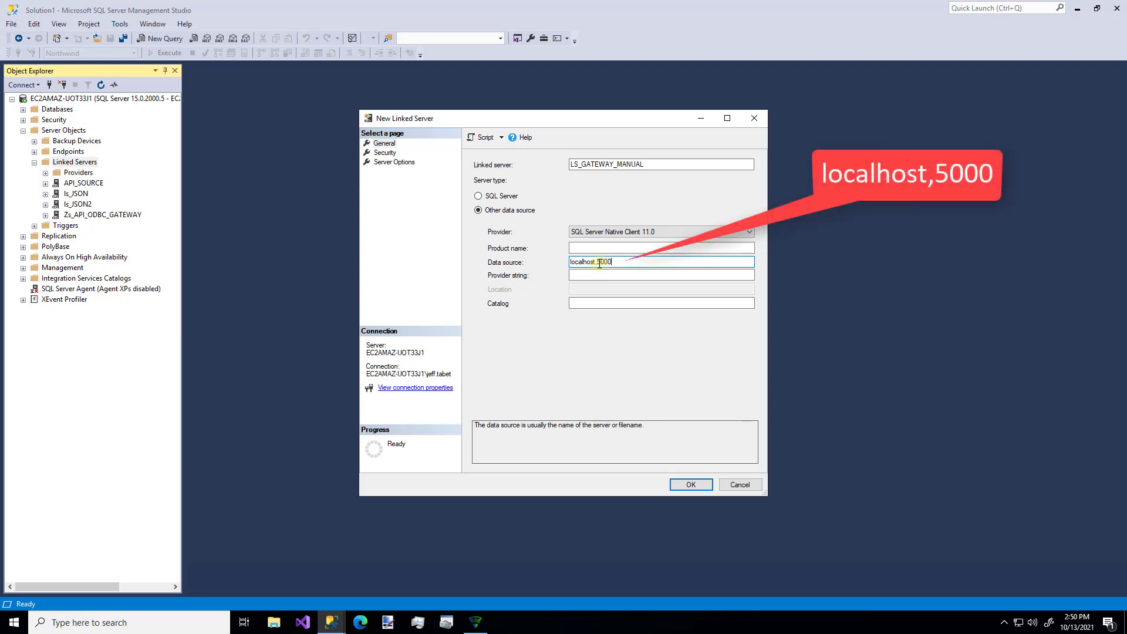
left_click(603, 304)
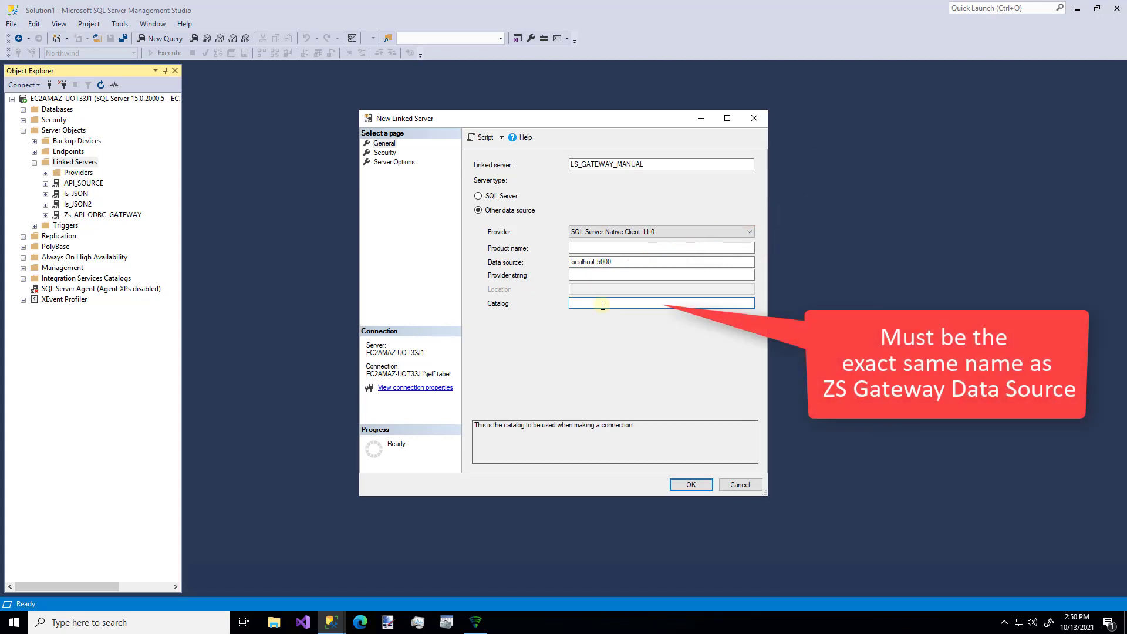
type("zsgateway")
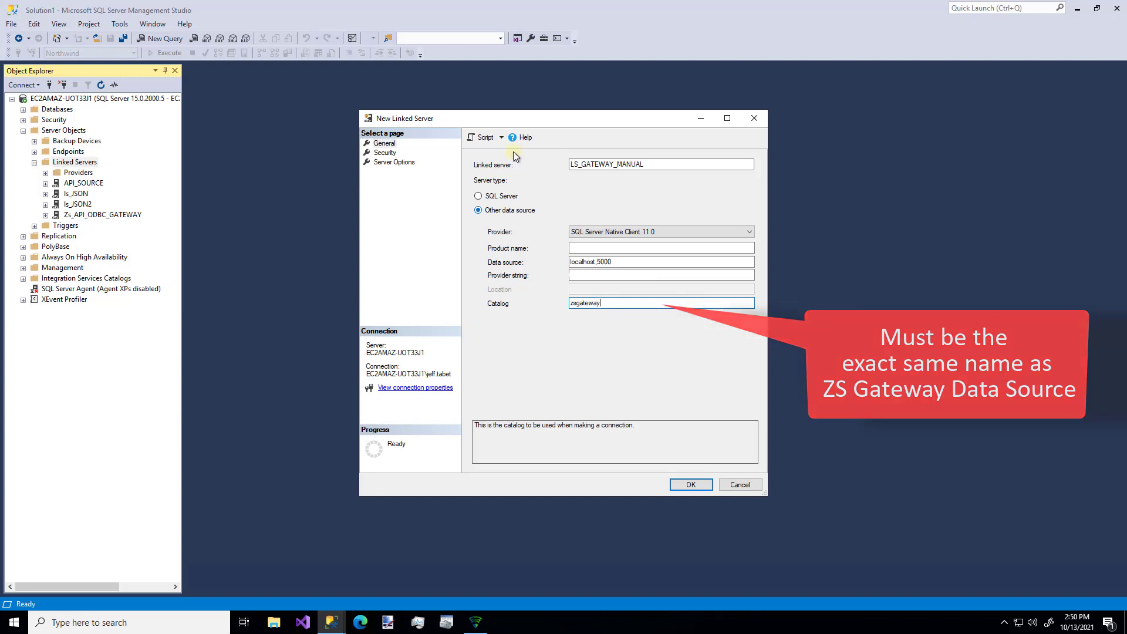
- Set security to a fixed remote login and password, then create the linked server
left_click(384, 154)
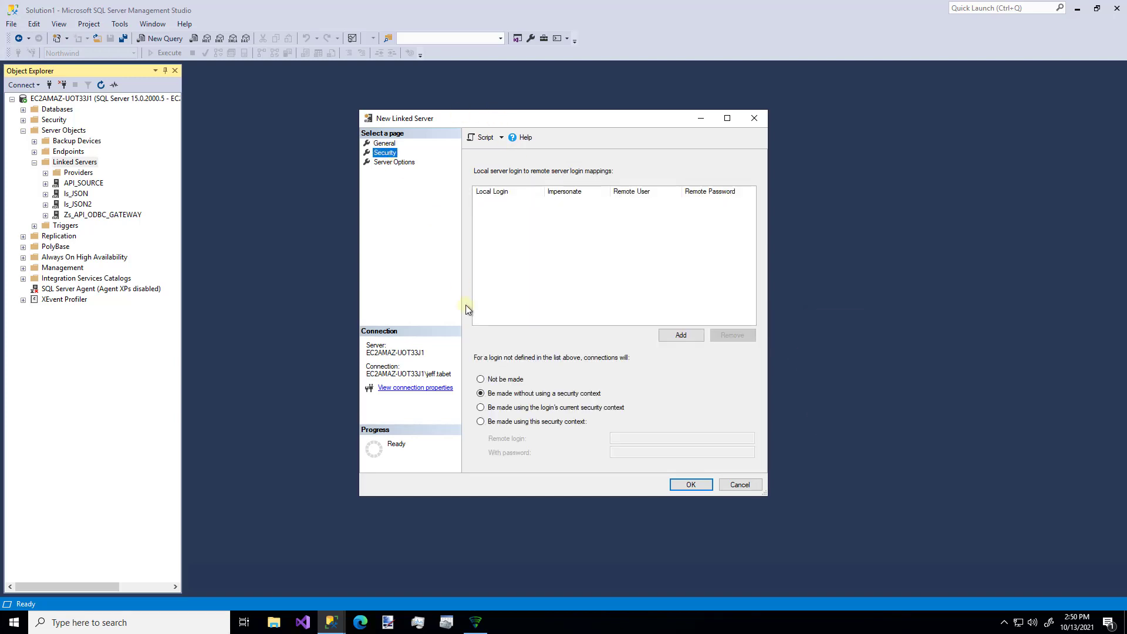
left_click(481, 422)
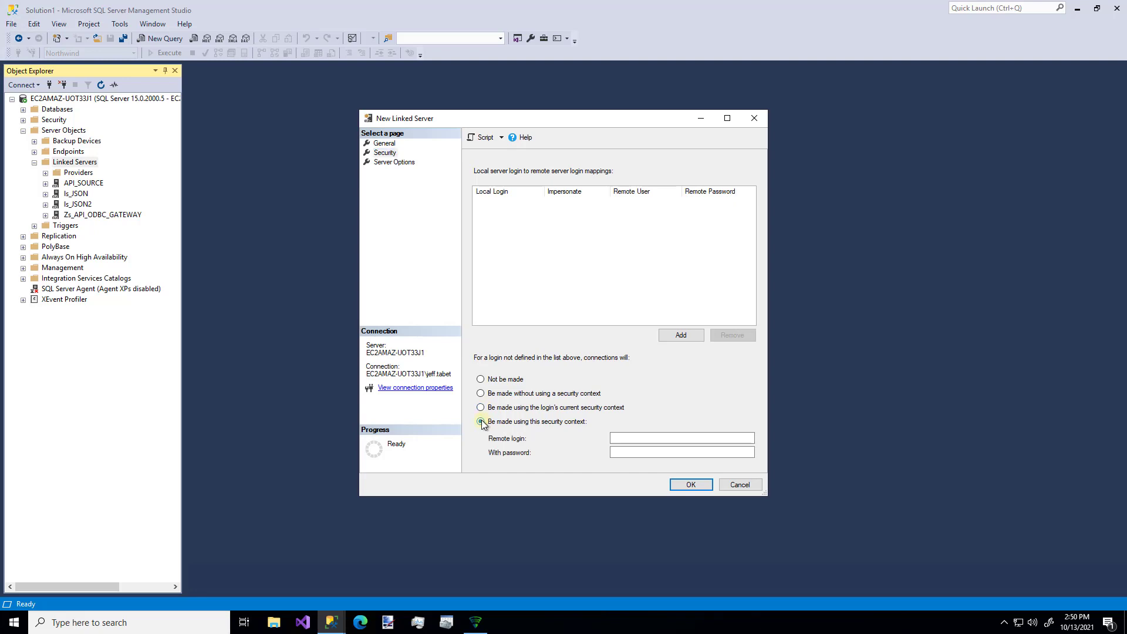
left_click(653, 438)
type("test")
key("Tab")
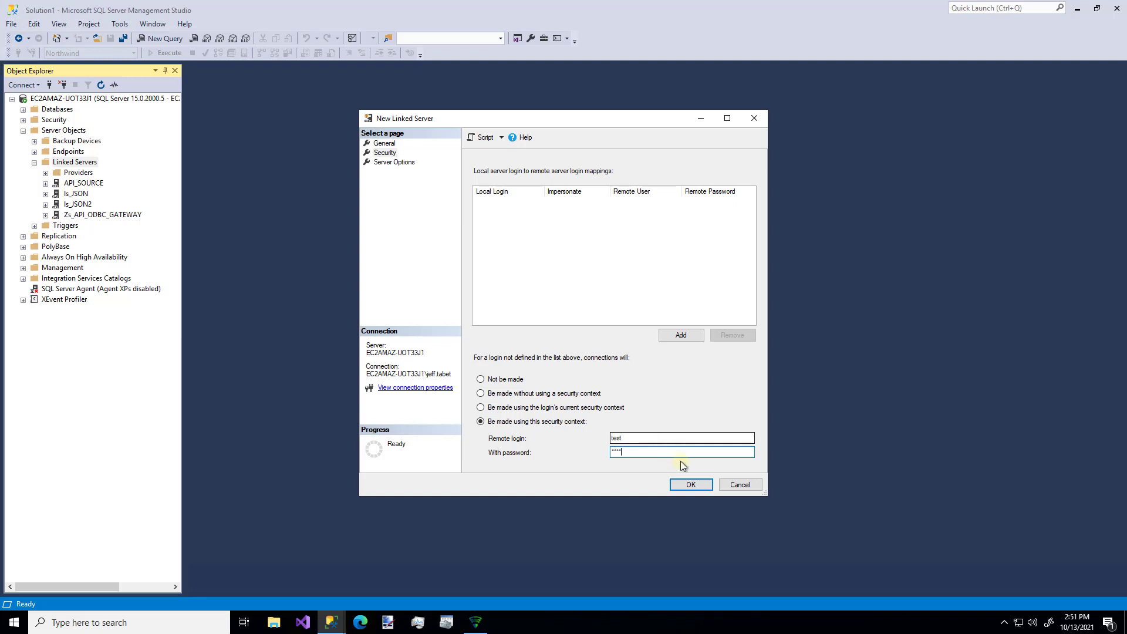
left_click(691, 484)
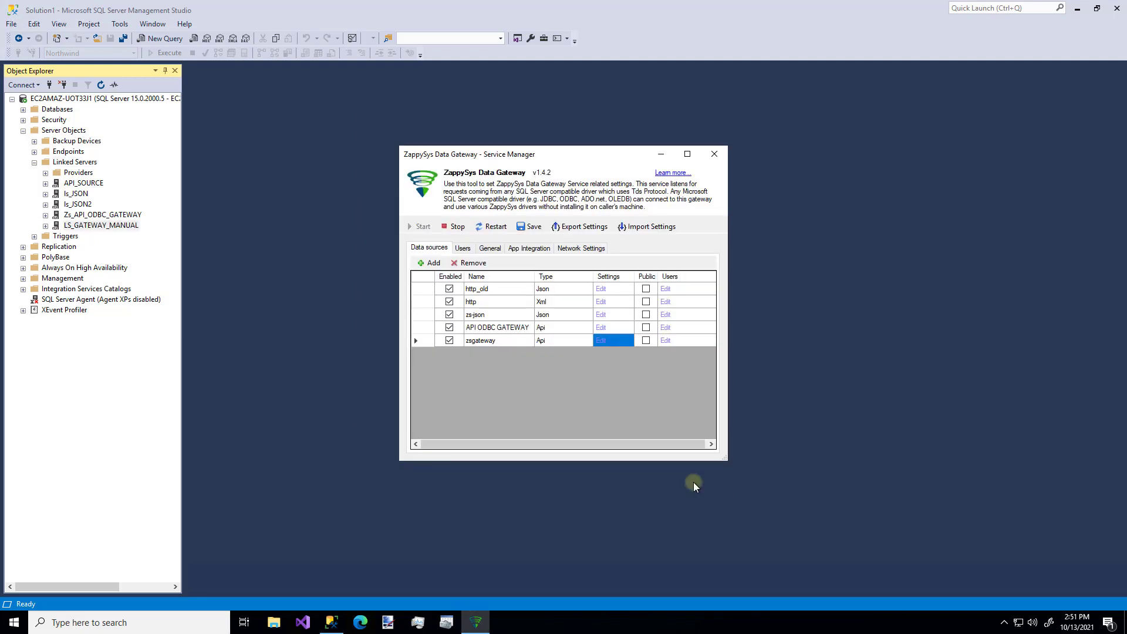
- Open a new blank query window in SQL Server Management Studio
left_click(662, 156)
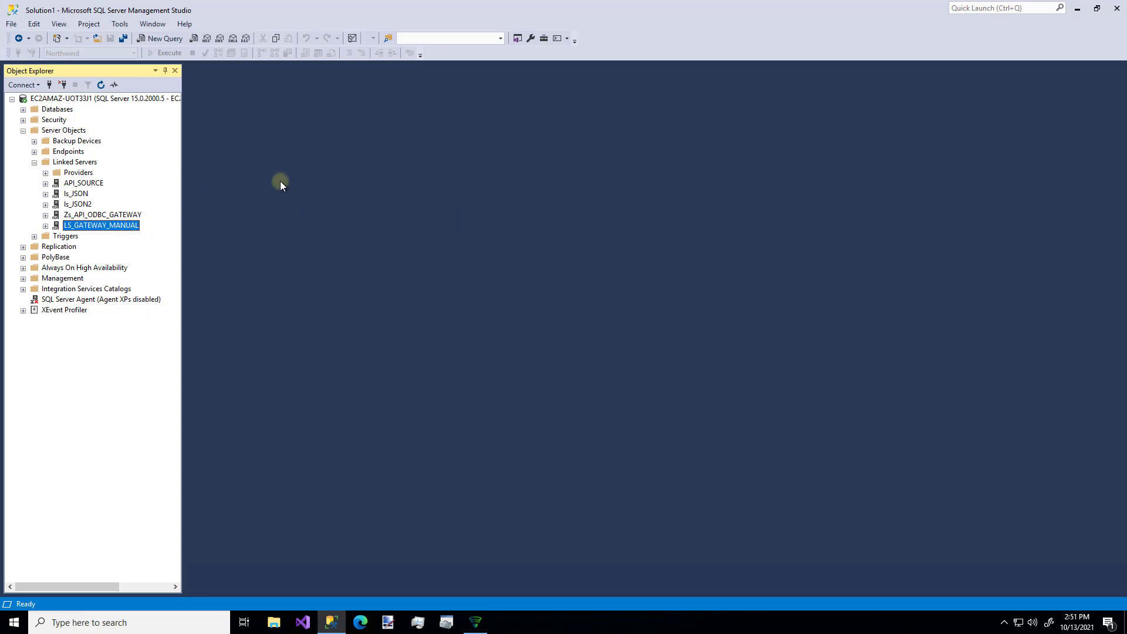
left_click(158, 38)
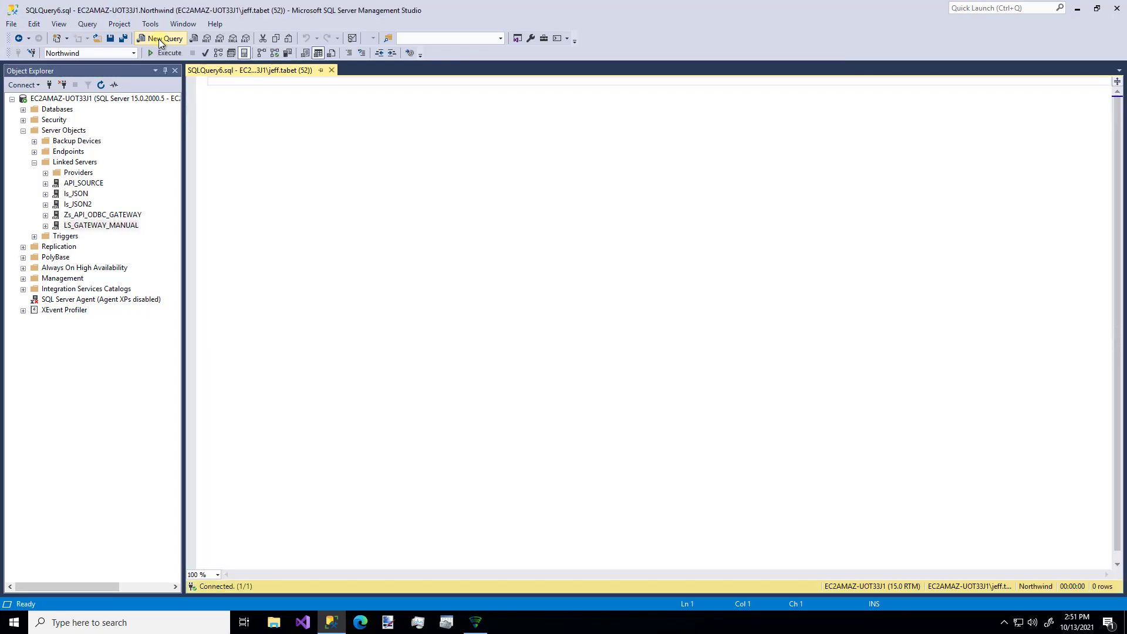
left_click(476, 622)
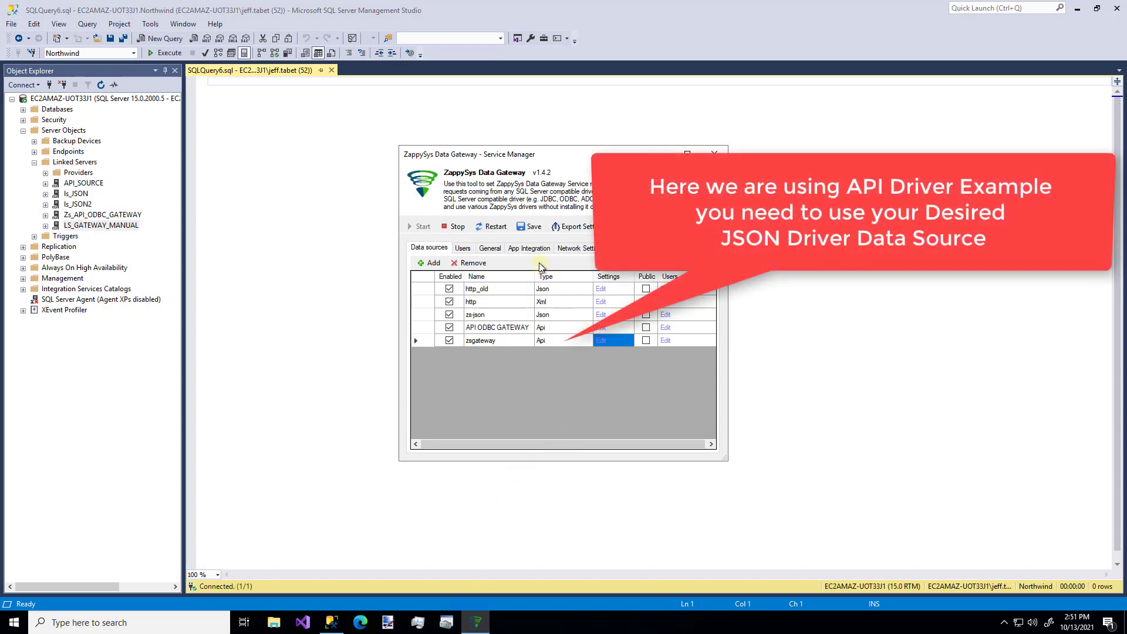
- Generate the App Integration script for linked server LS_GATEWAY on the zsgateway database
left_click(534, 249)
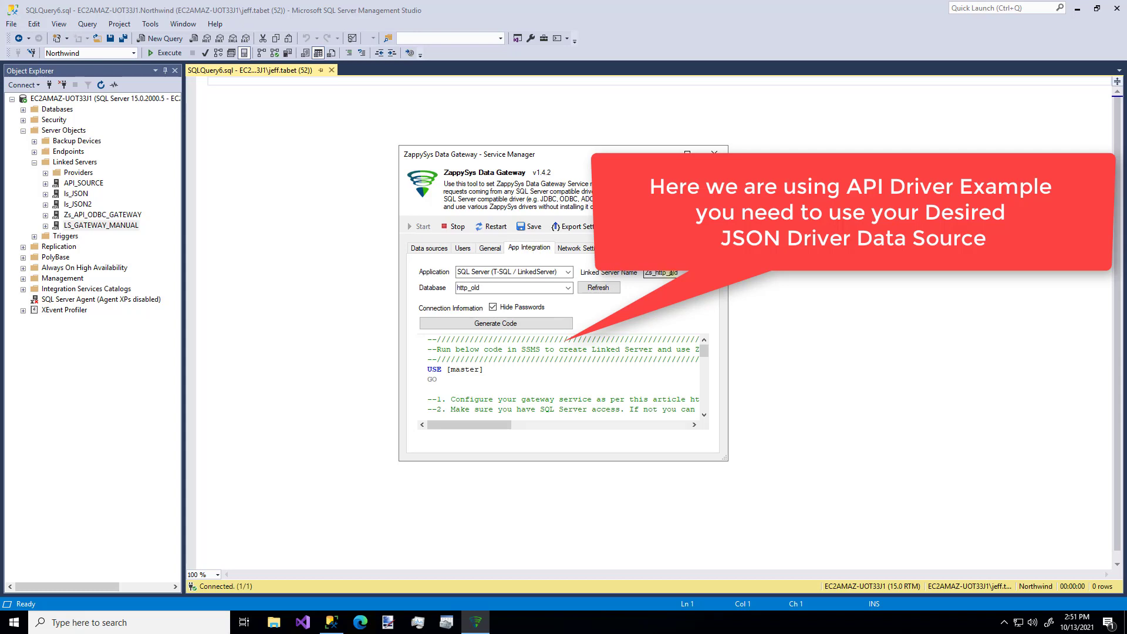
double_click(672, 273)
type("LS_A")
key("BackSpace")
type("GAT")
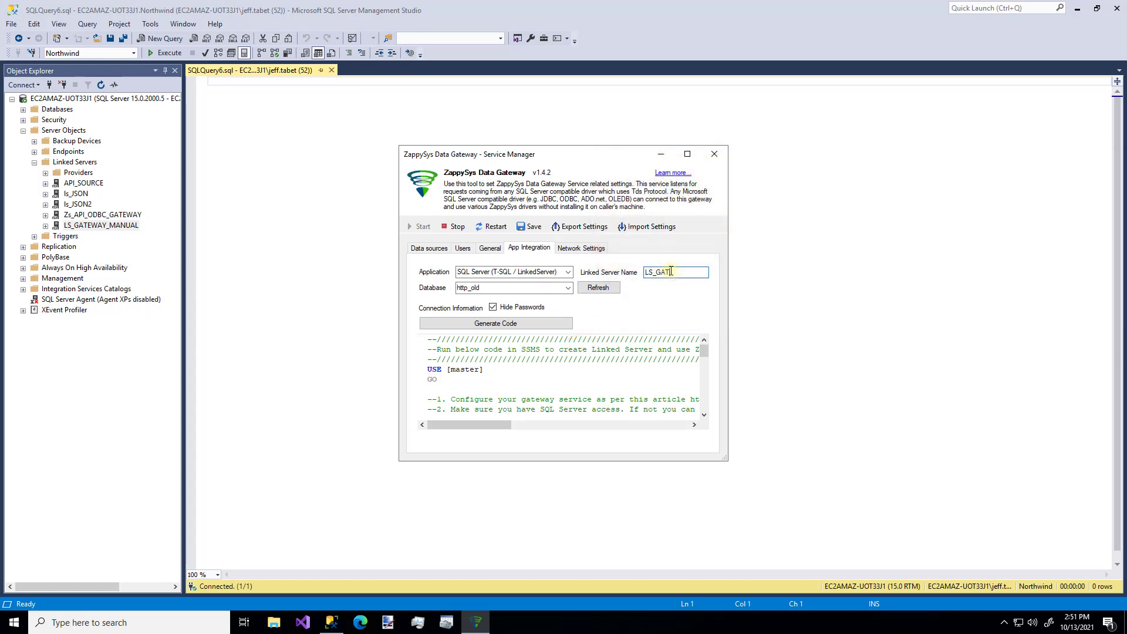
type("EWAY")
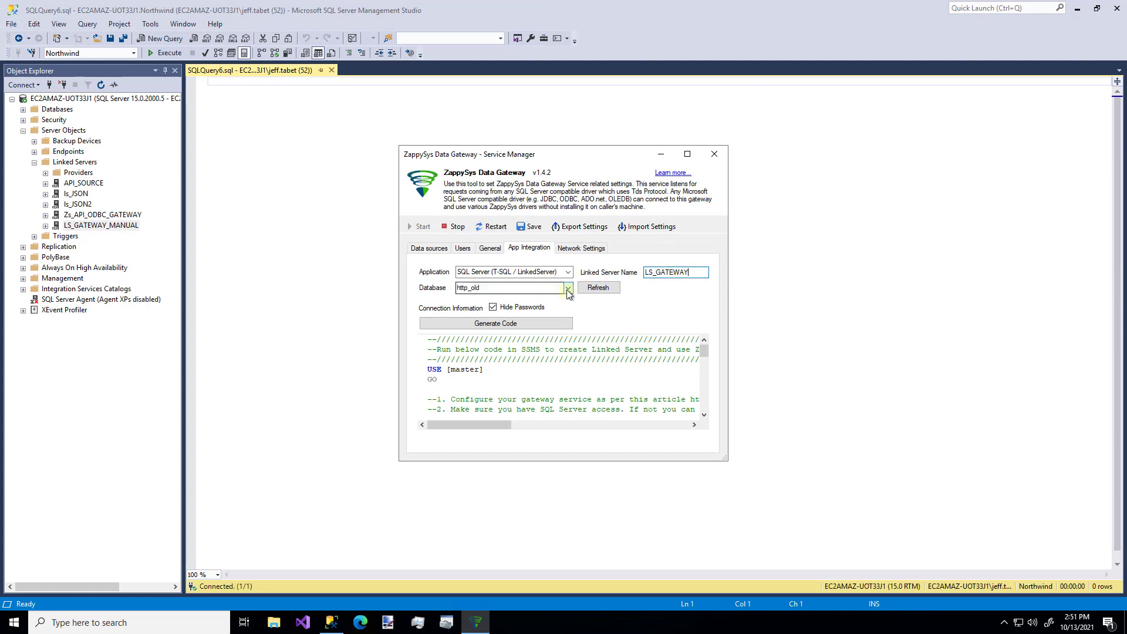
left_click(568, 289)
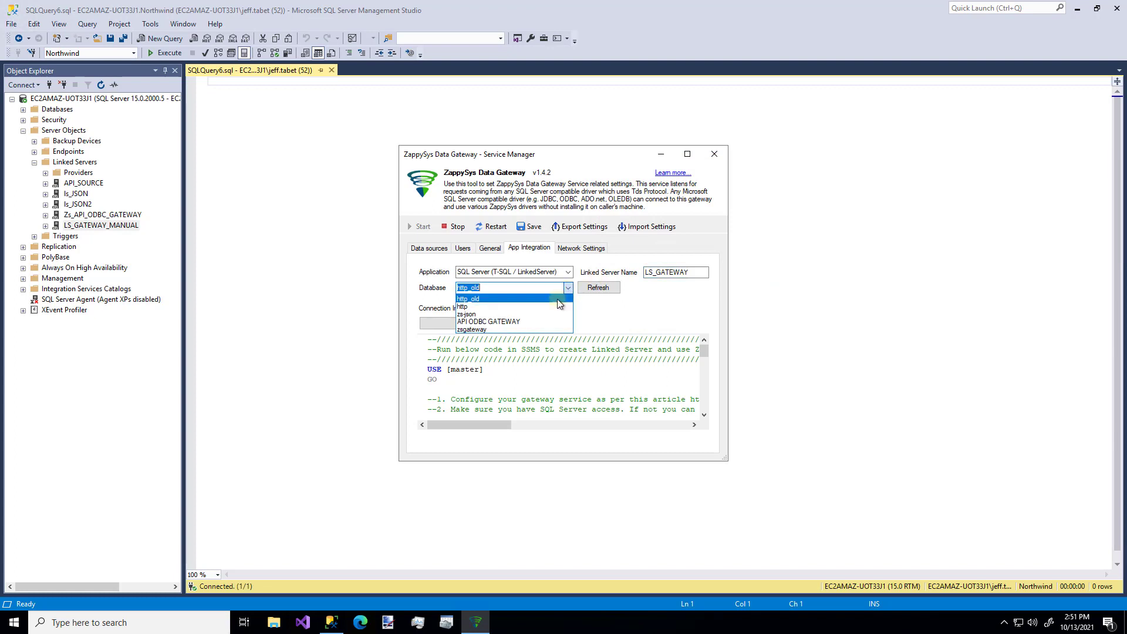
left_click(521, 328)
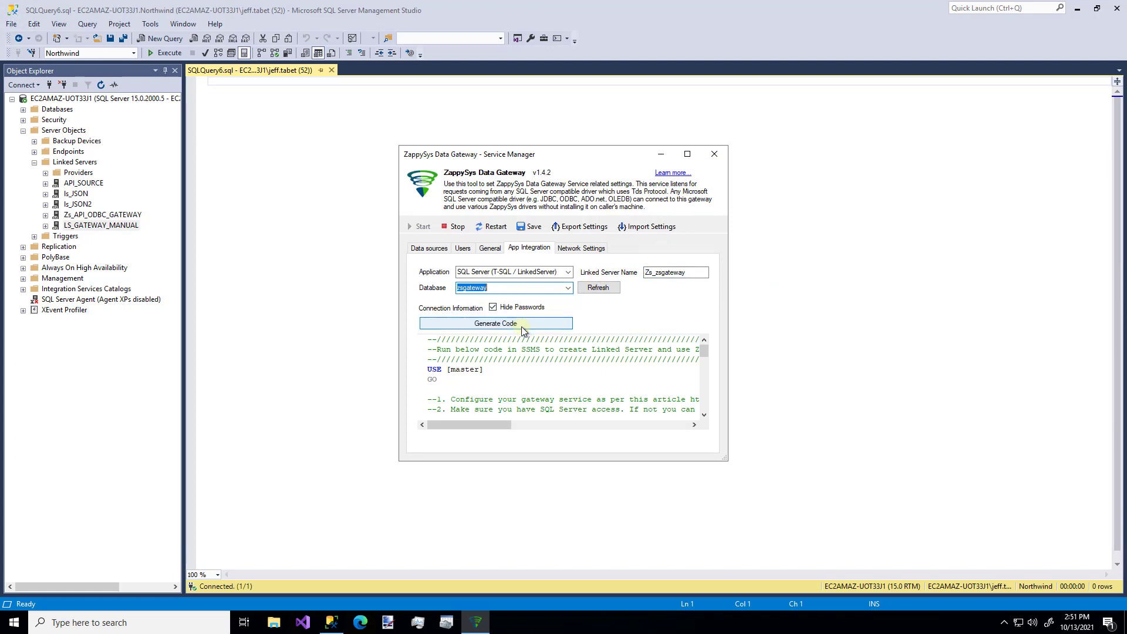
double_click(662, 273)
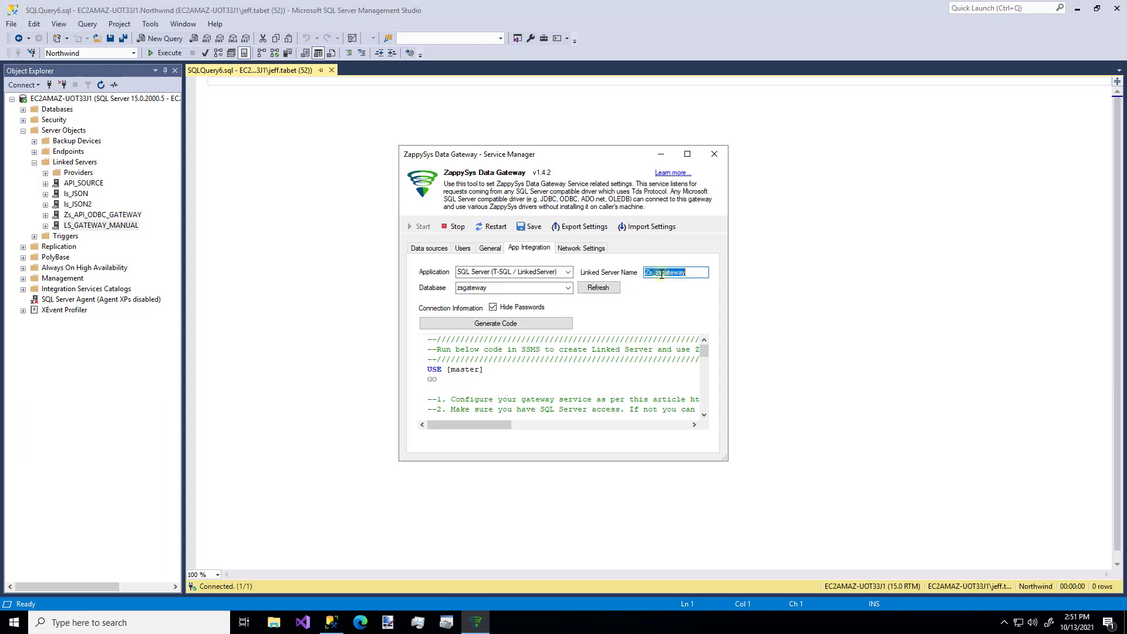
type("LS_GATEWAY")
left_click(593, 288)
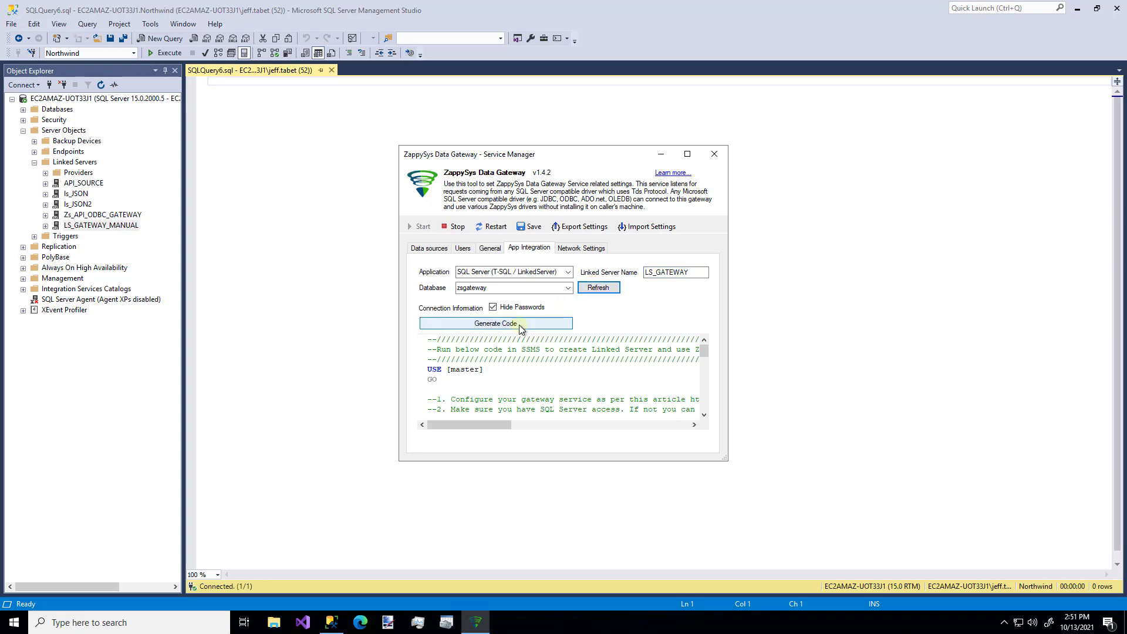
left_click(519, 326)
- Fill the gateway user and password into the script, then copy it all
left_click(517, 367)
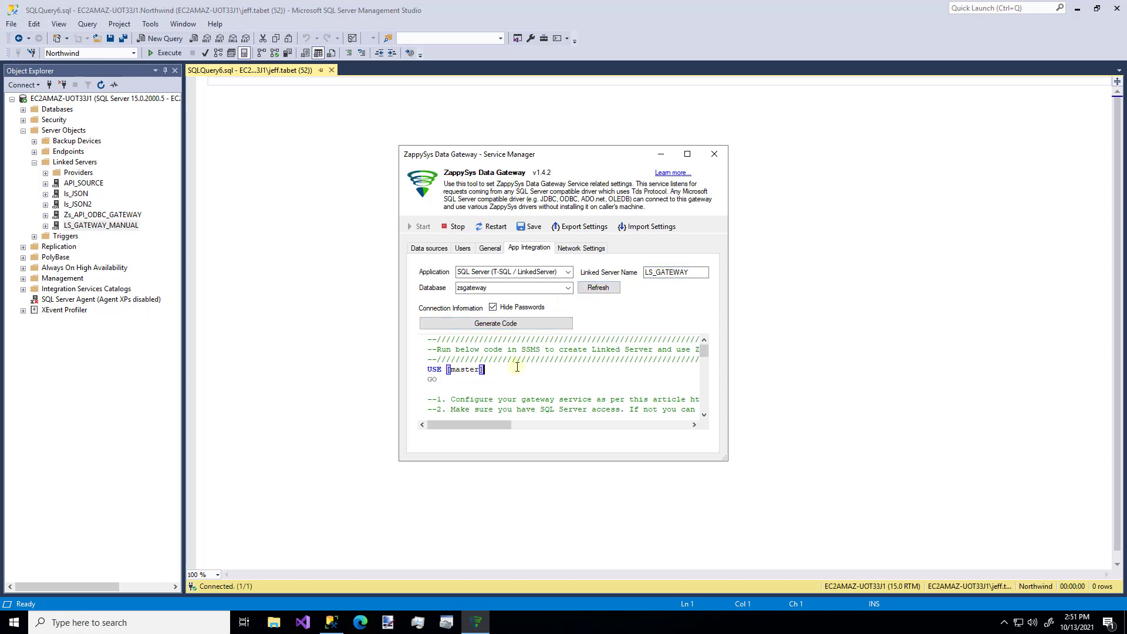
key("Down")
key("Down")
key("Down")
key("Down")
key("Down")
key("Down")
key("Down")
key("Down")
key("Down")
key("Down")
key("Down")
key("Down")
key("Down")
key("Down")
key("Down")
key("Down")
key("Down")
key("Down")
key("Down")
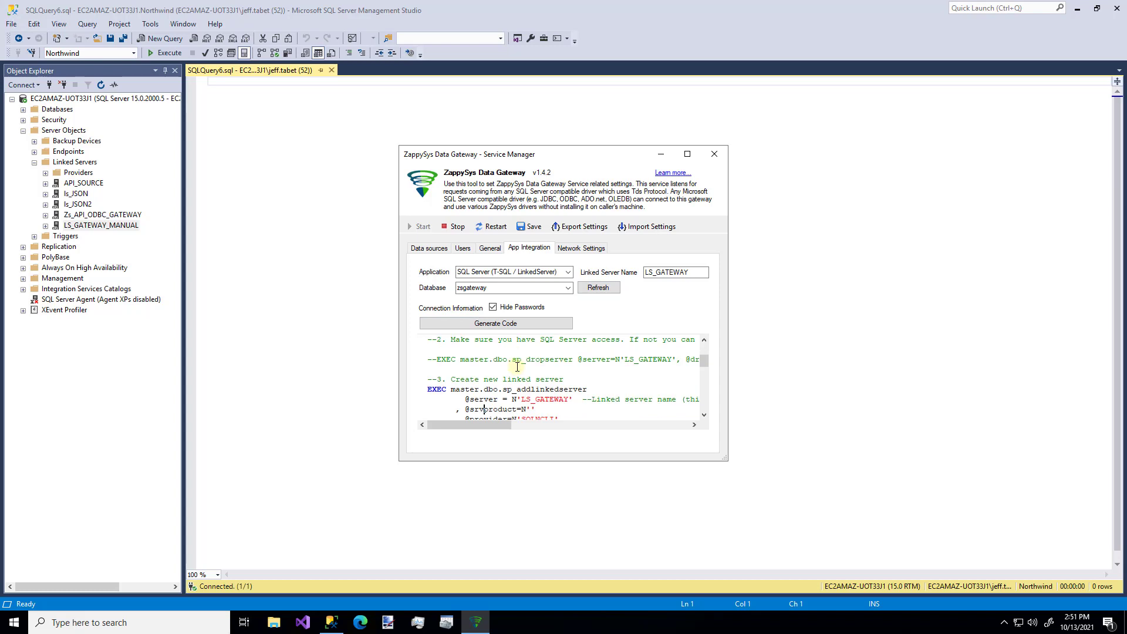
key("Down")
key("Down")
key("Down")
key("Down")
key("Down")
key("Down")
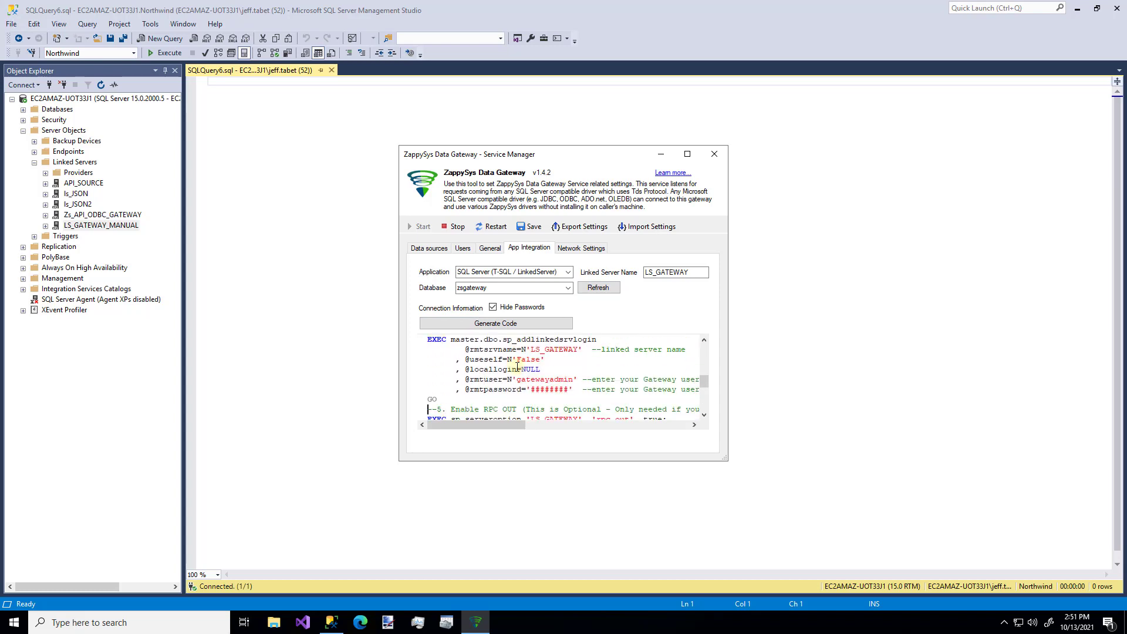
key("Up")
key("Up")
key("BackSpace")
key("BackSpace")
key("BackSpace")
key("BackSpace")
key("BackSpace")
key("BackSpace")
key("BackSpace")
key("BackSpace")
type("test")
key("Up")
key("BackSpace")
key("BackSpace")
key("BackSpace")
key("BackSpace")
key("BackSpace")
key("BackSpace")
key("BackSpace")
key("BackSpace")
key("BackSpace")
key("BackSpace")
key("BackSpace")
key("BackSpace")
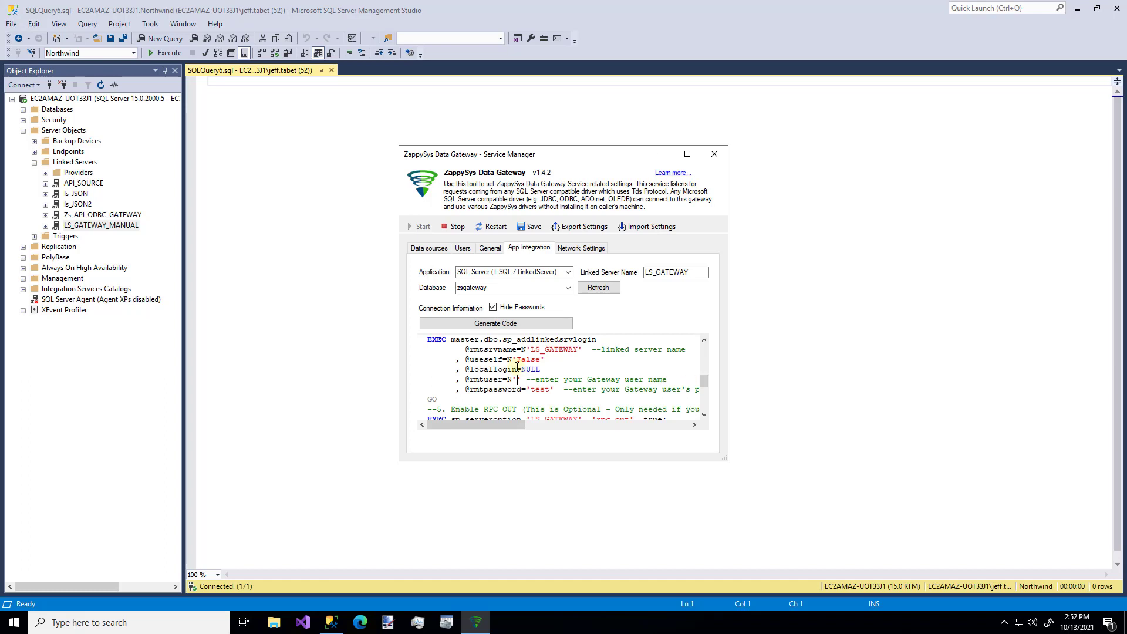
type("test")
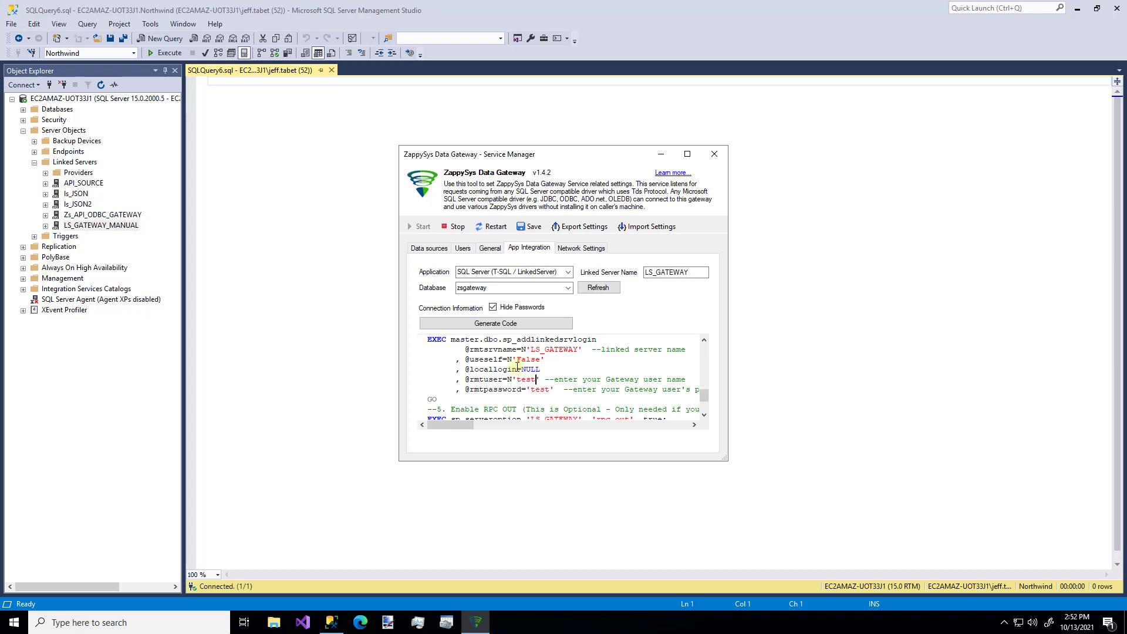
key("ctrl+a")
left_click(288, 291)
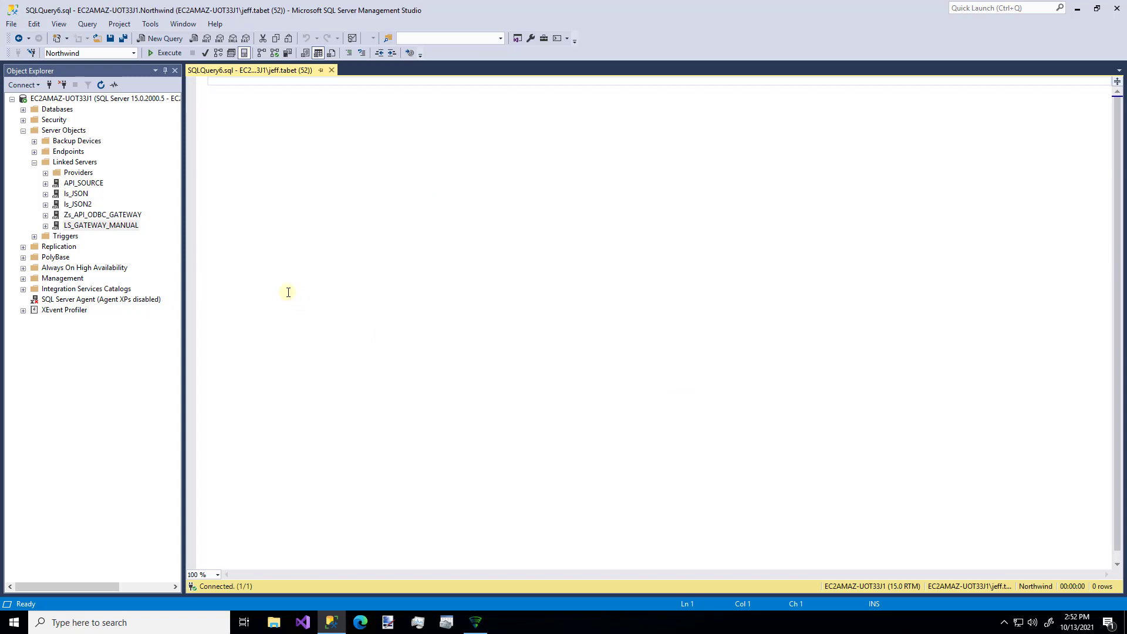
- Paste the generated linked-server script and execute it through the login GO block
key("ctrl+v")
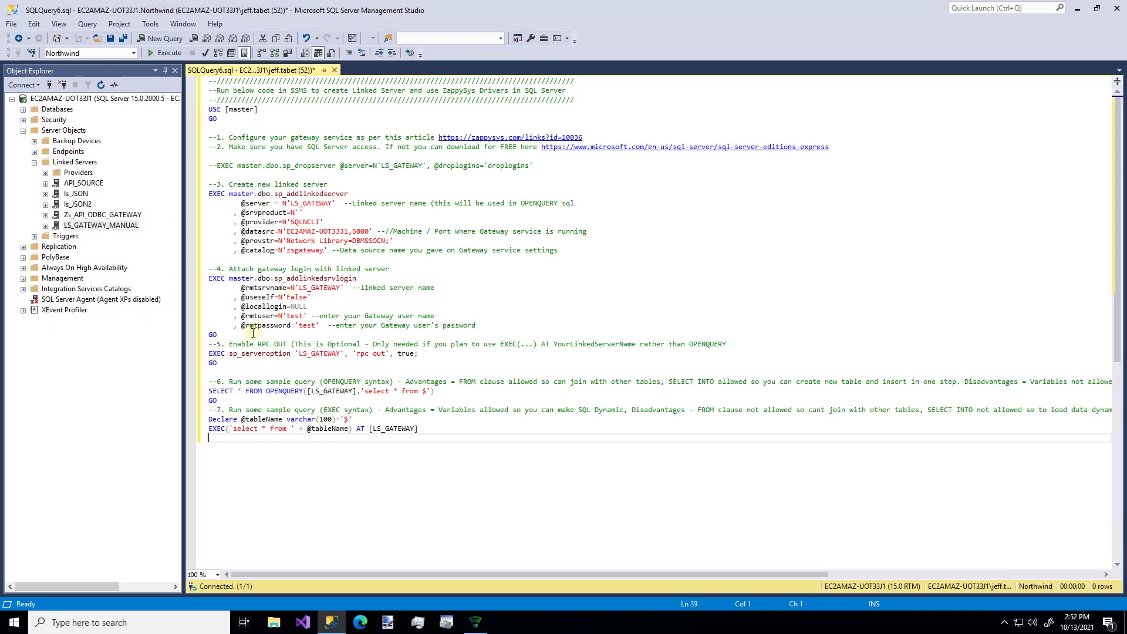
left_click(252, 333)
right_click(183, 58)
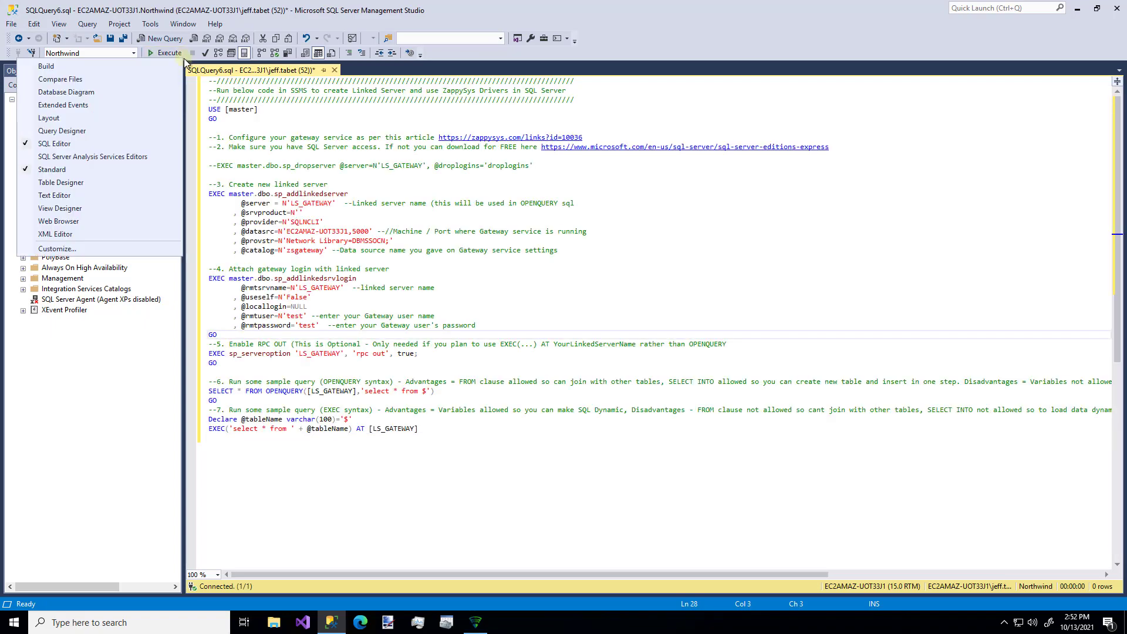
left_click(260, 331)
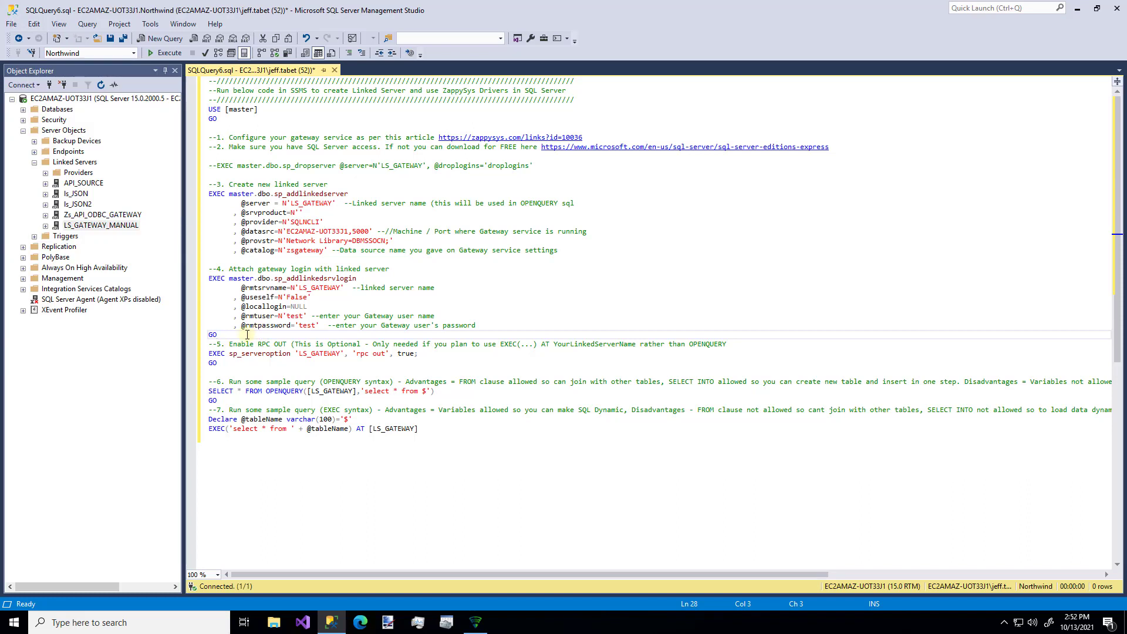
left_click_drag(247, 334, 204, 79)
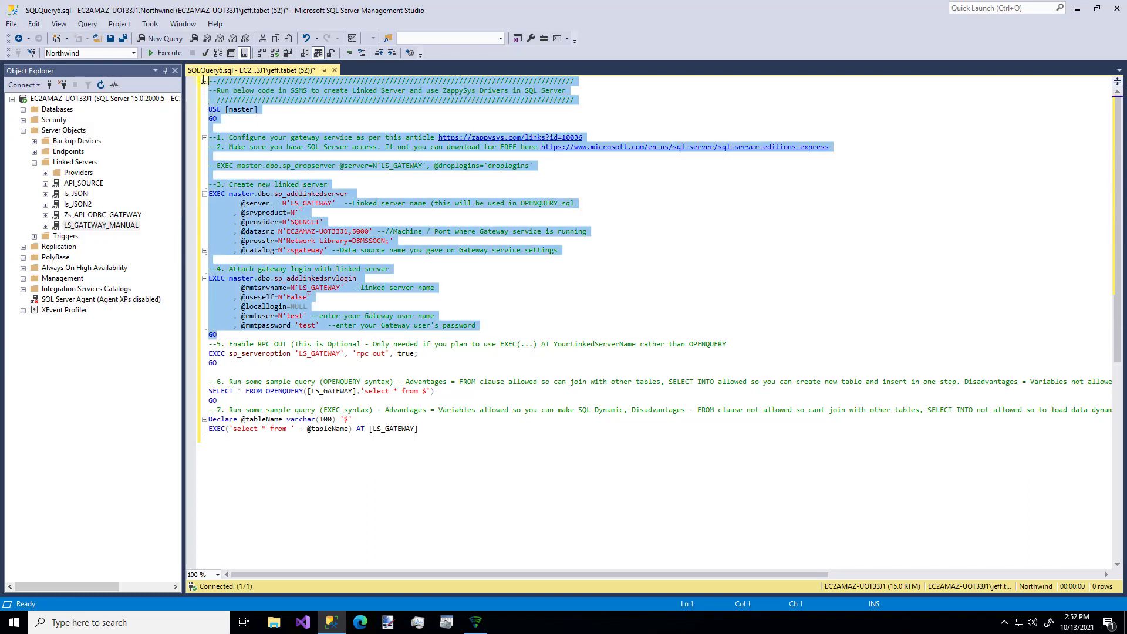
left_click(163, 52)
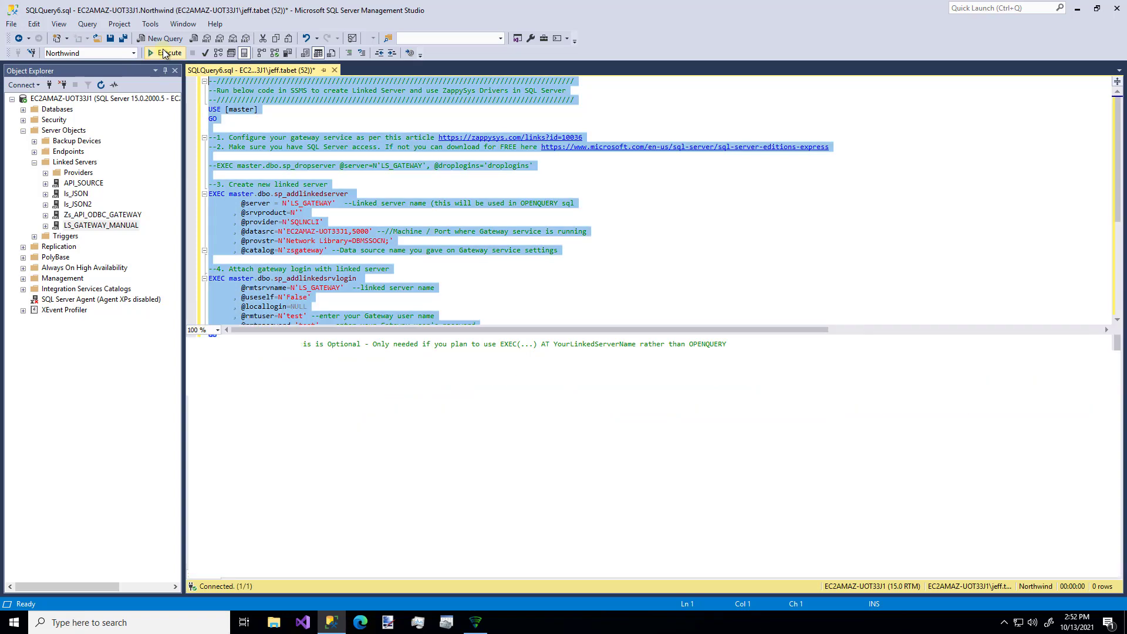
- Refresh Linked Servers to confirm LS_GATEWAY is now listed
right_click(83, 165)
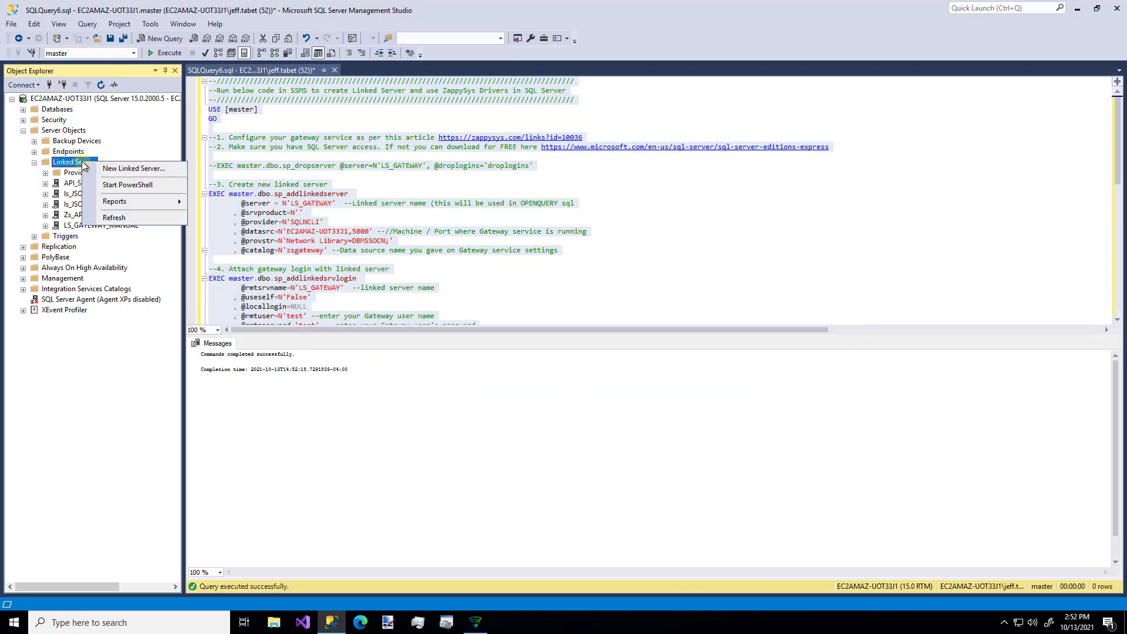
left_click(114, 218)
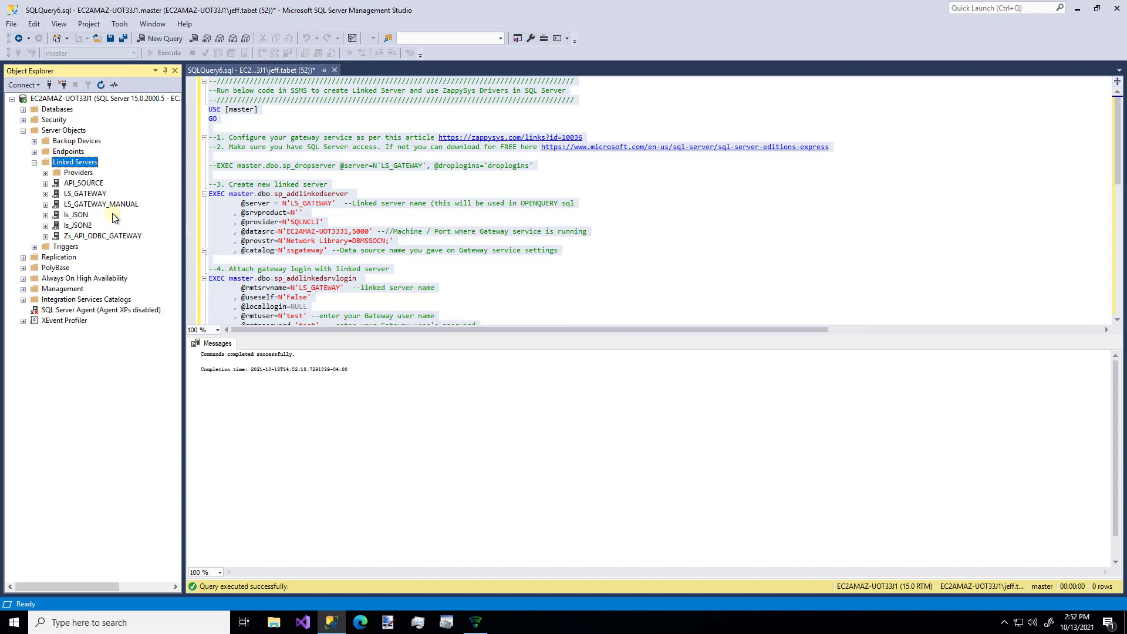
left_click(89, 194)
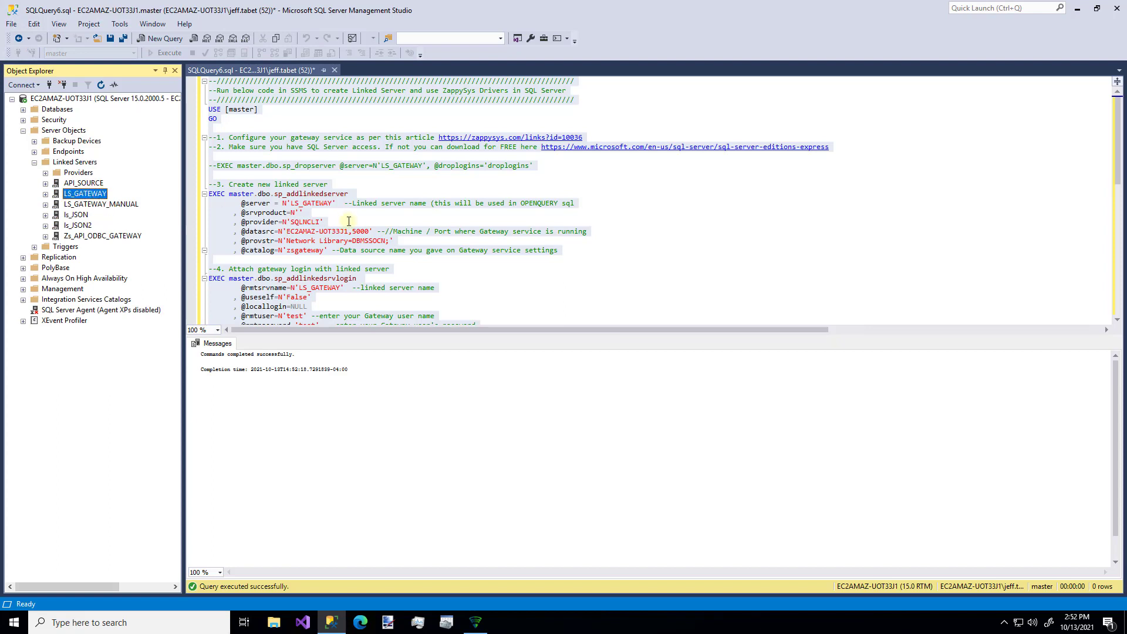
- Replace the $ placeholder with customers in the OPENQUERY line and run it, returning 91 rows
left_click(390, 244)
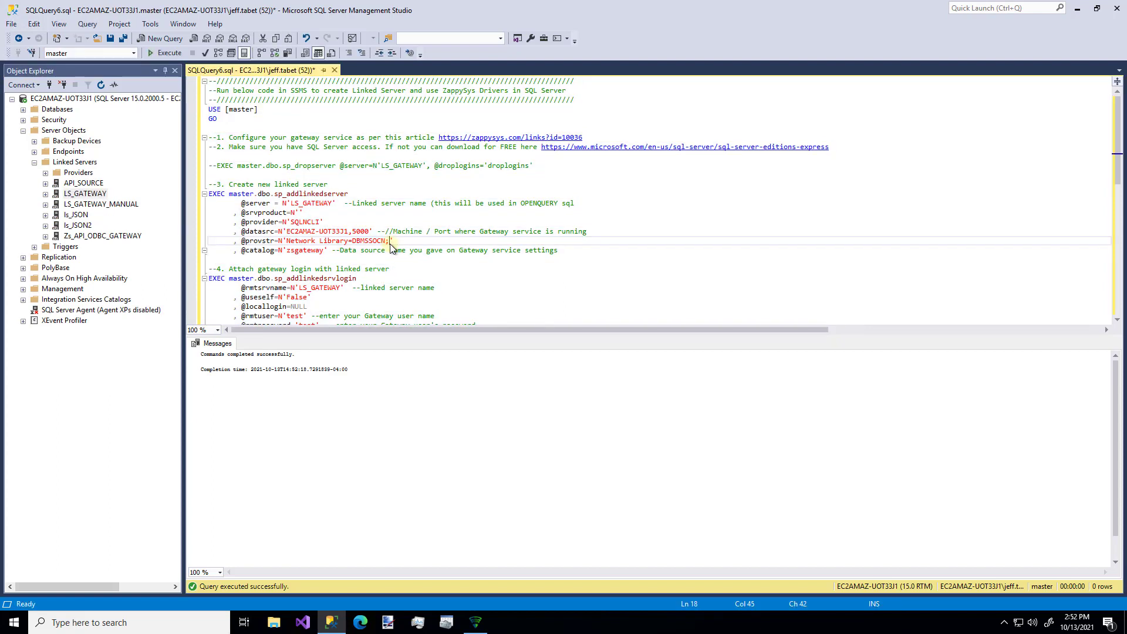
key("Down")
key("Down")
key("Down")
key("Down")
key("Down")
key("Down")
key("Down")
key("Down")
key("Down")
key("Down")
key("Down")
key("Down")
key("Down")
key("Down")
key("Down")
key("Down")
key("Down")
key("Down")
key("Down")
key("Down")
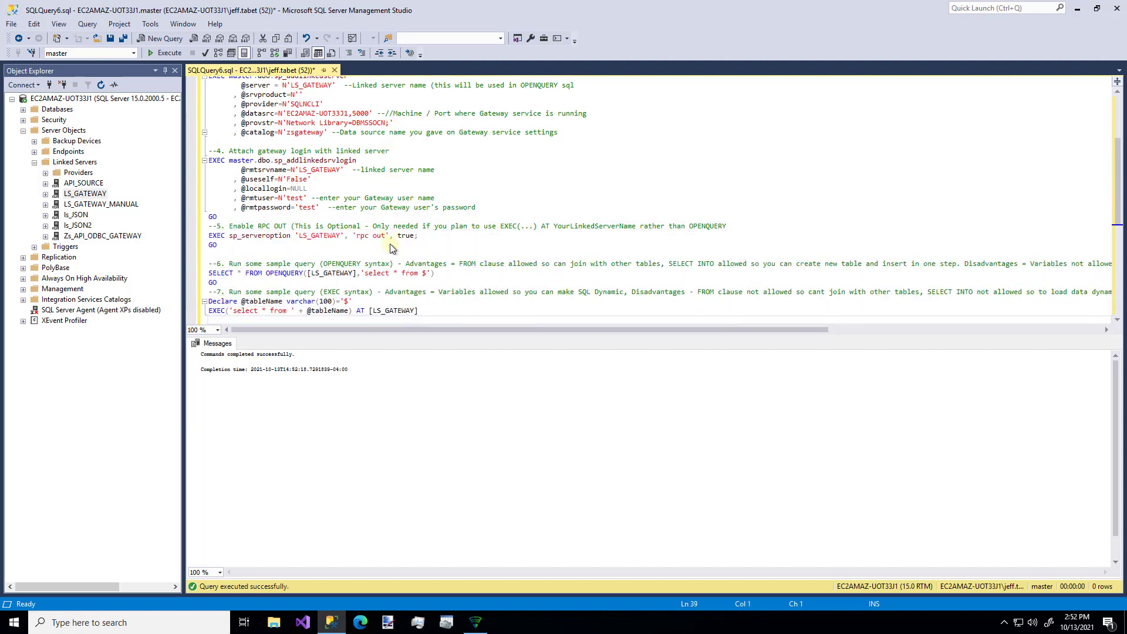
key("Up")
key("Up")
key("Up")
key("Up")
key("End")
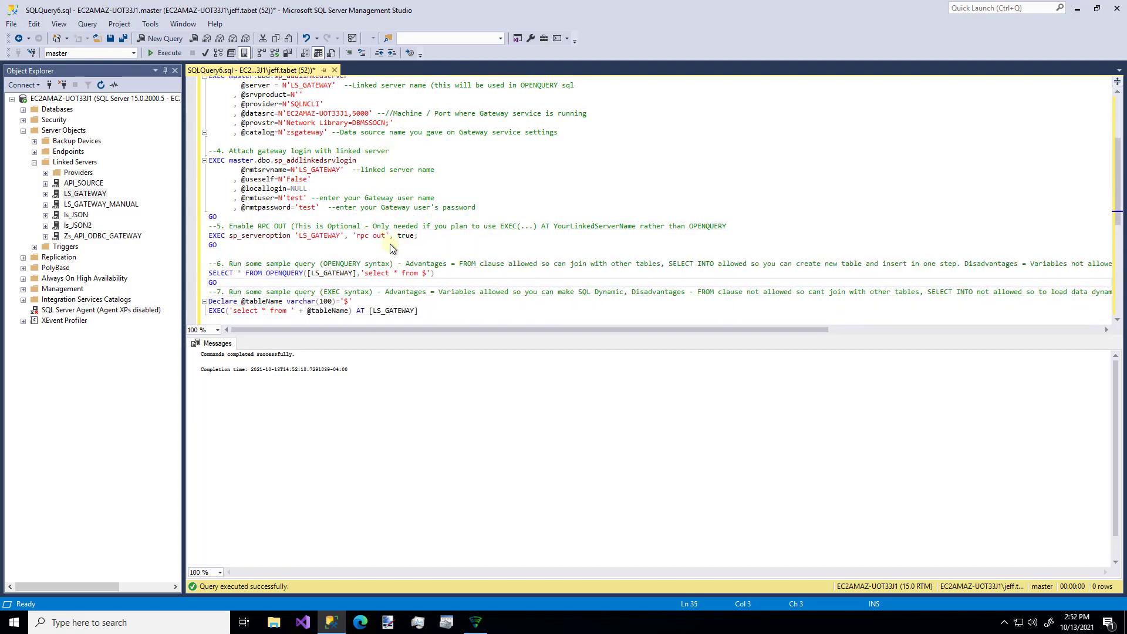
key("Up")
key("End")
key("Left")
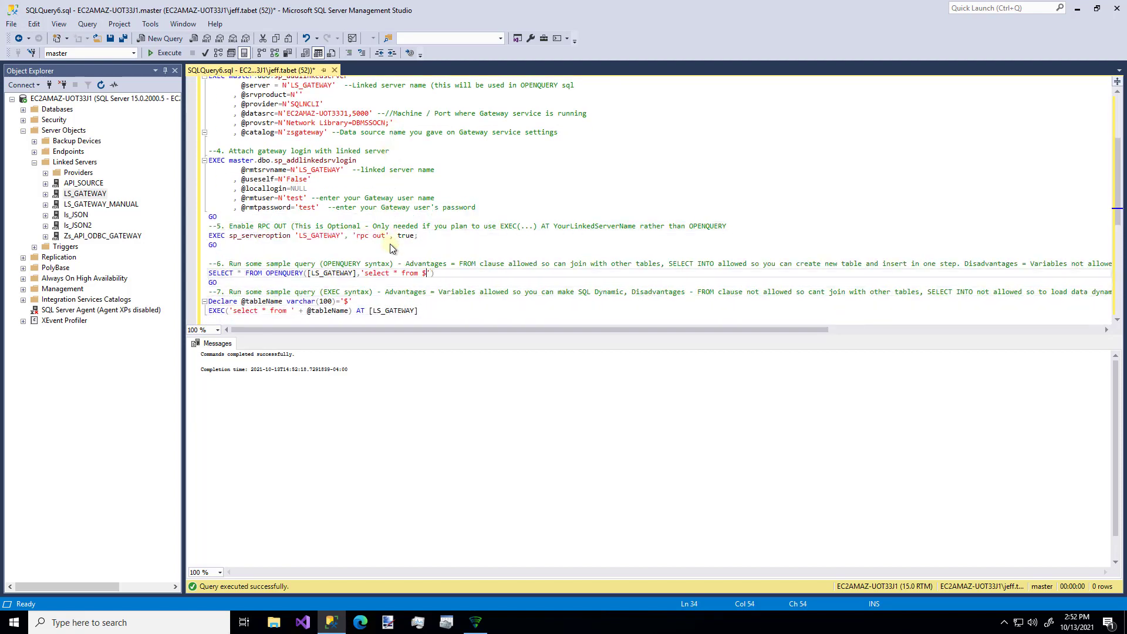
key("BackSpace")
type("customers")
key("shift+Left")
key("shift+Left")
key("shift+Left")
key("shift+Left")
key("shift+Left")
key("shift+Left")
key("shift+Left")
key("shift+Left")
key("shift+Left")
key("shift+Left")
key("shift+Left")
key("shift+Left")
key("shift+Left")
key("shift+Left")
key("shift+Left")
key("shift+Left")
key("shift+Left")
key("shift+Left")
key("shift+Left")
key("shift+Left")
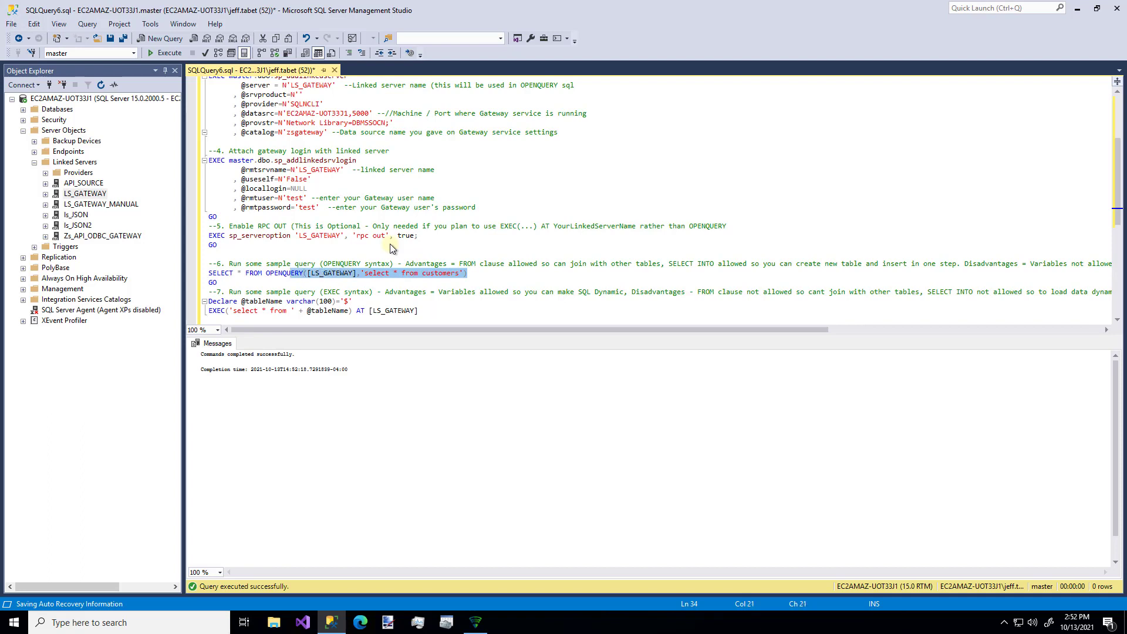
key("shift+Left")
key("shift+Left")
key("shift+Left")
key("shift+Left")
key("shift+Left")
key("shift+Left")
key("shift+Left")
key("shift+Left")
key("shift+Left")
key("shift+Left")
key("shift+Left")
key("shift+Left")
key("shift+Left")
key("shift+Left")
key("shift+Left")
key("shift+Left")
key("shift+Left")
key("shift+Left")
key("shift+Left")
key("shift+Left")
key("ctrl+c")
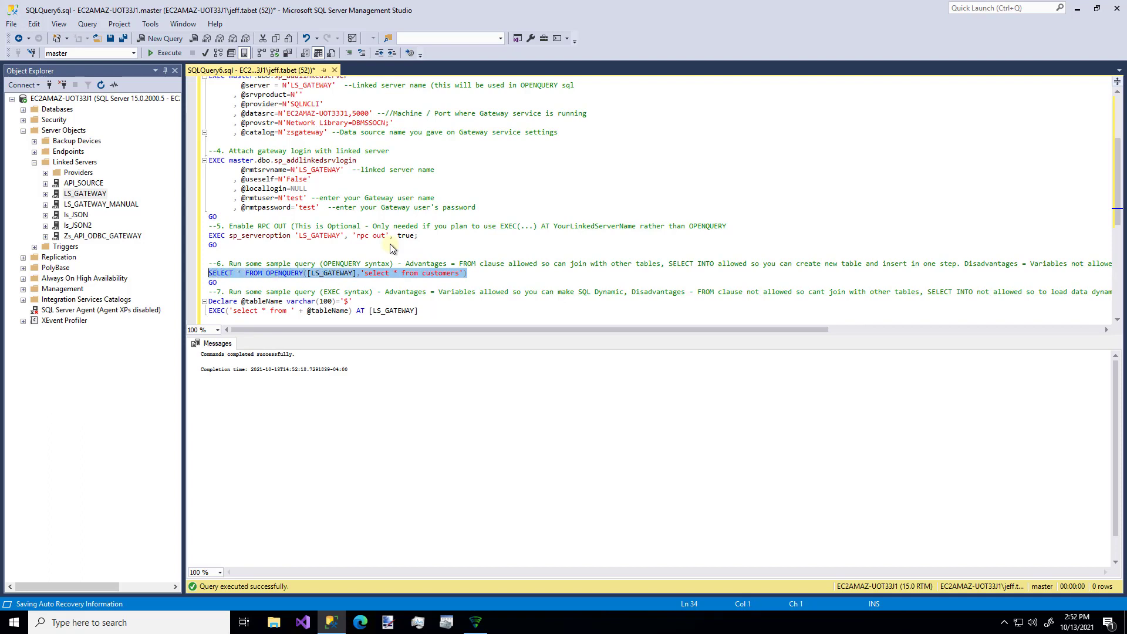
left_click(164, 53)
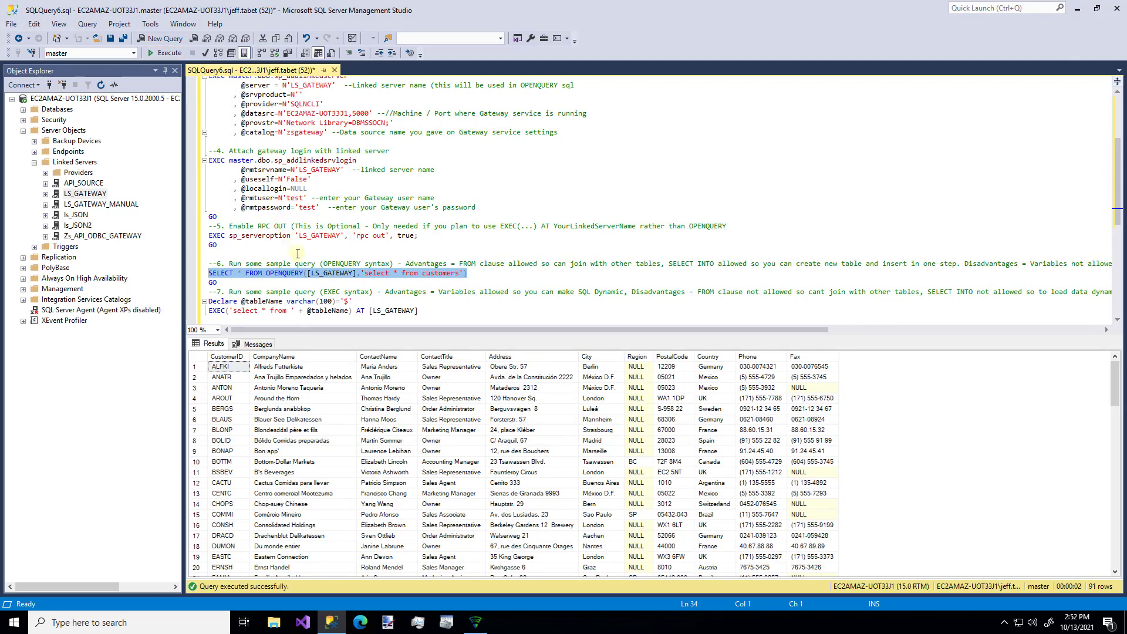
- Paste the OPENQUERY line below, prefix it with CREATE VIEW vw_gateway, and execute it
left_click(487, 320)
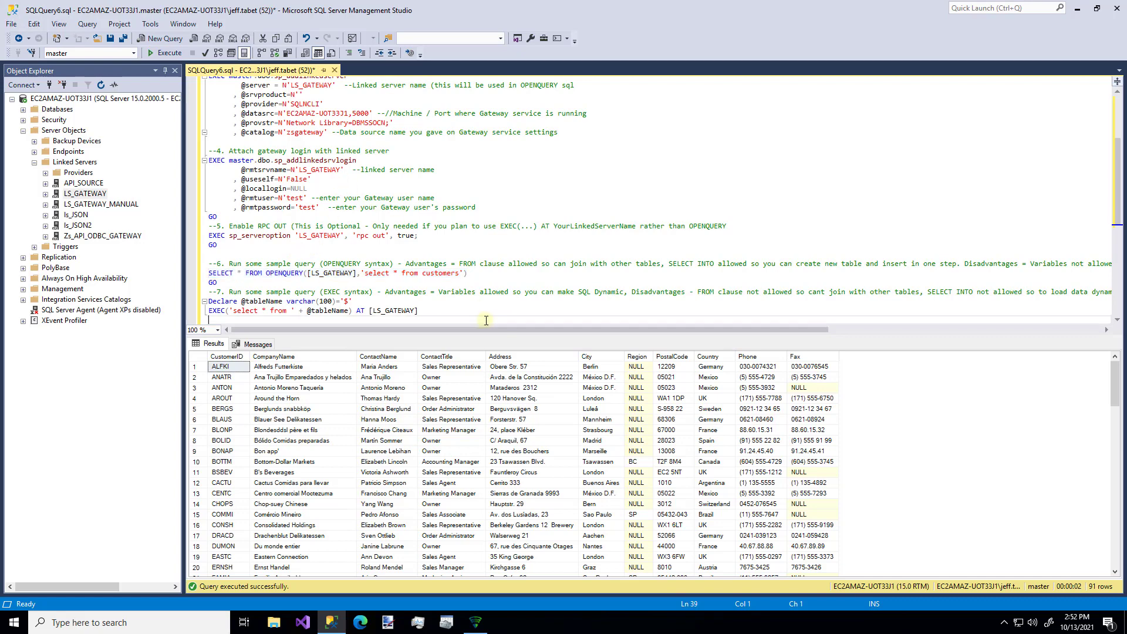
key("Return")
key("Return")
key("ctrl+v")
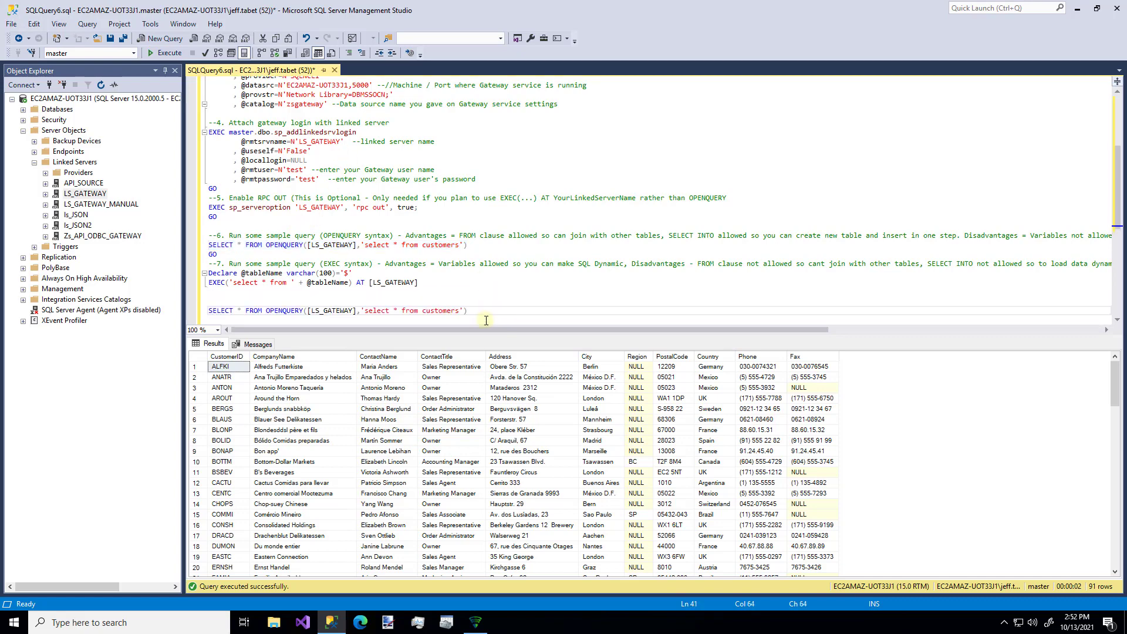
key("Home")
type("CREATE VI")
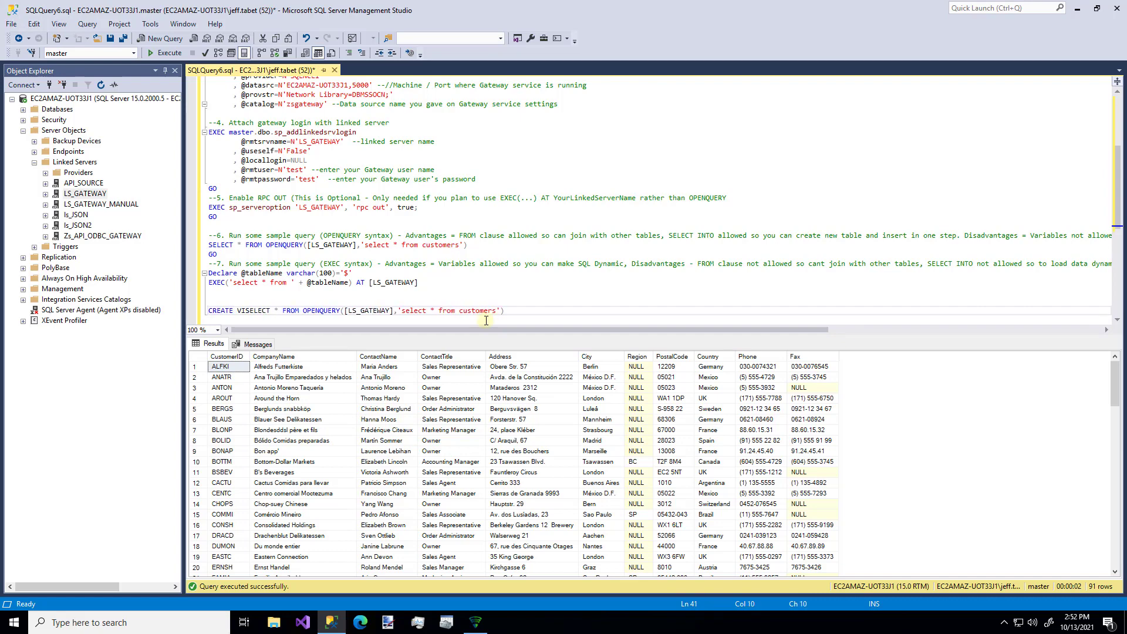
type("EW ")
type("vw_gate")
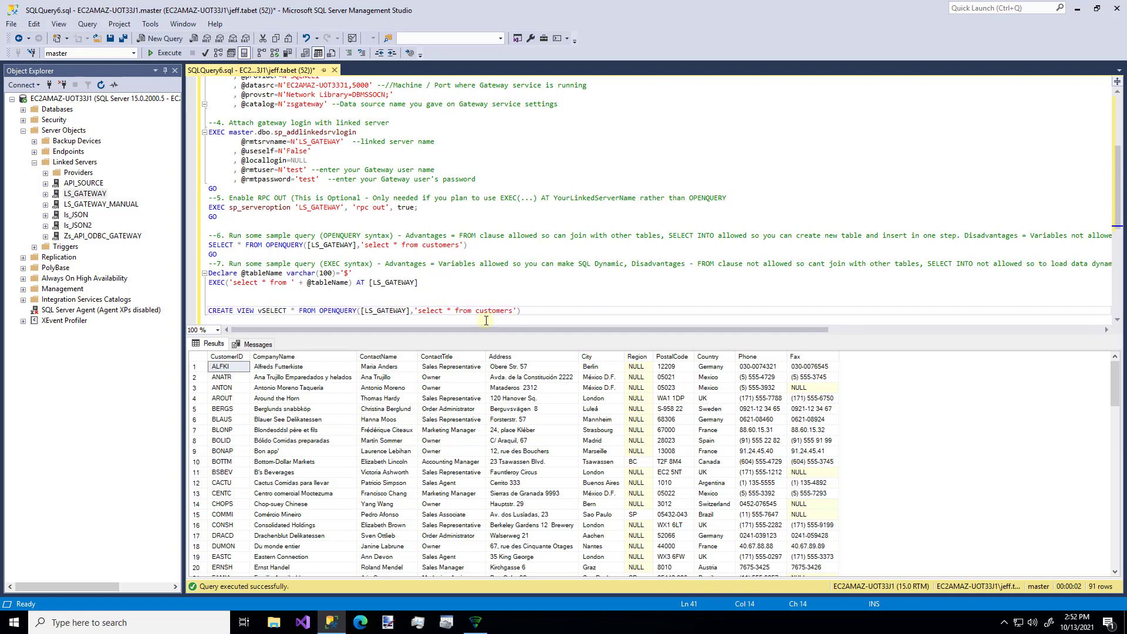
type("way")
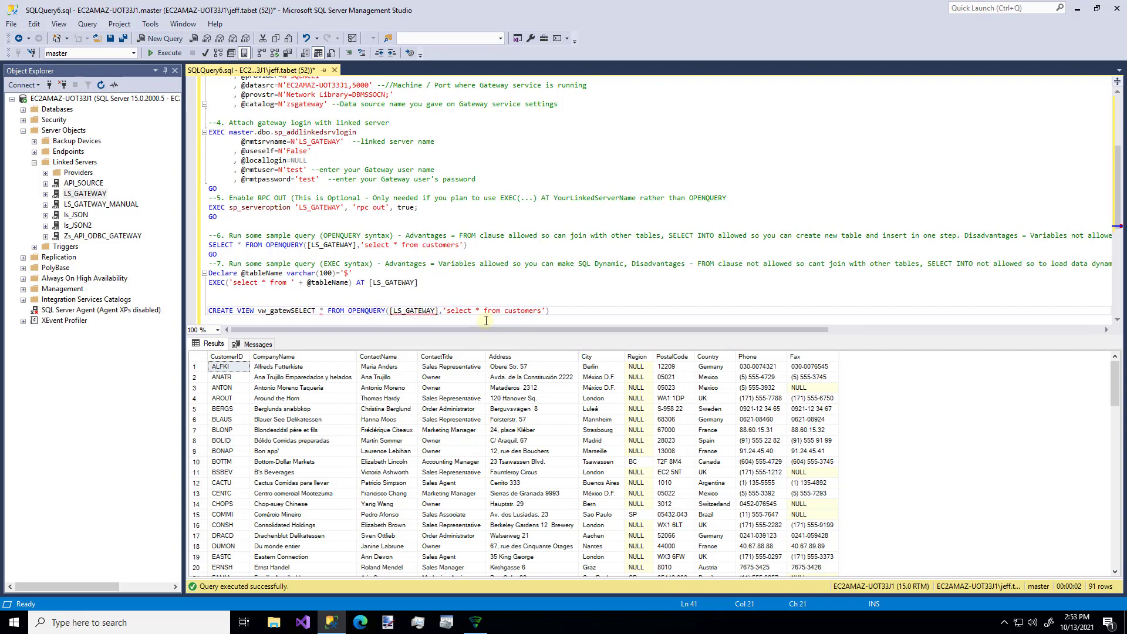
key("Home")
key("shift+Down")
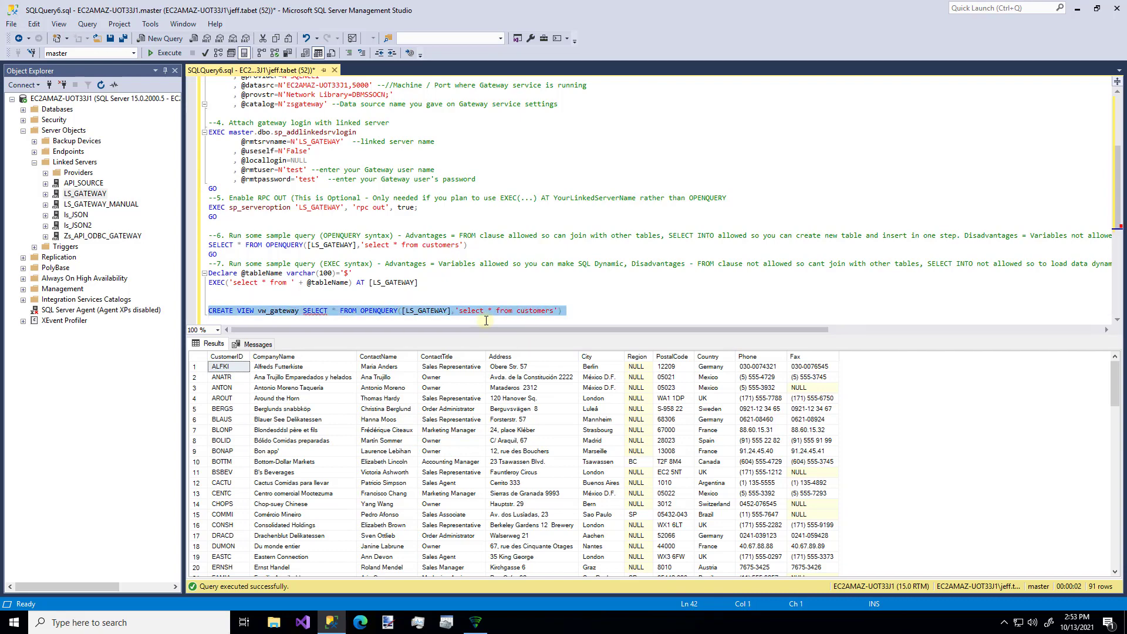
left_click(173, 57)
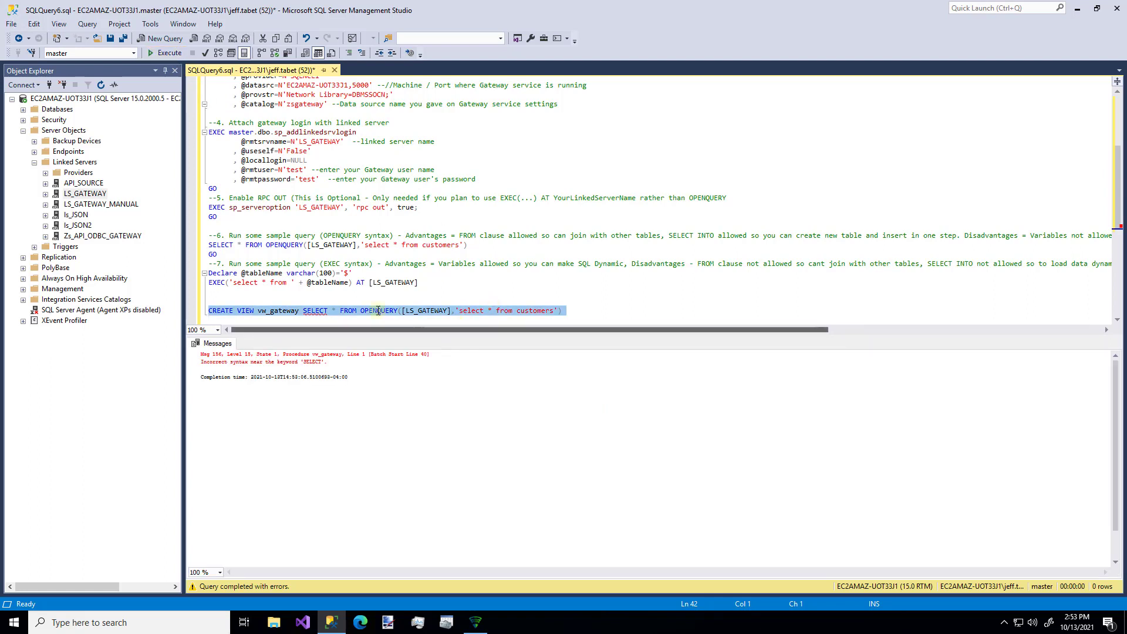
- Insert the missing 'as' before SELECT and re-run the CREATE VIEW vw_gateway statement
left_click(304, 311)
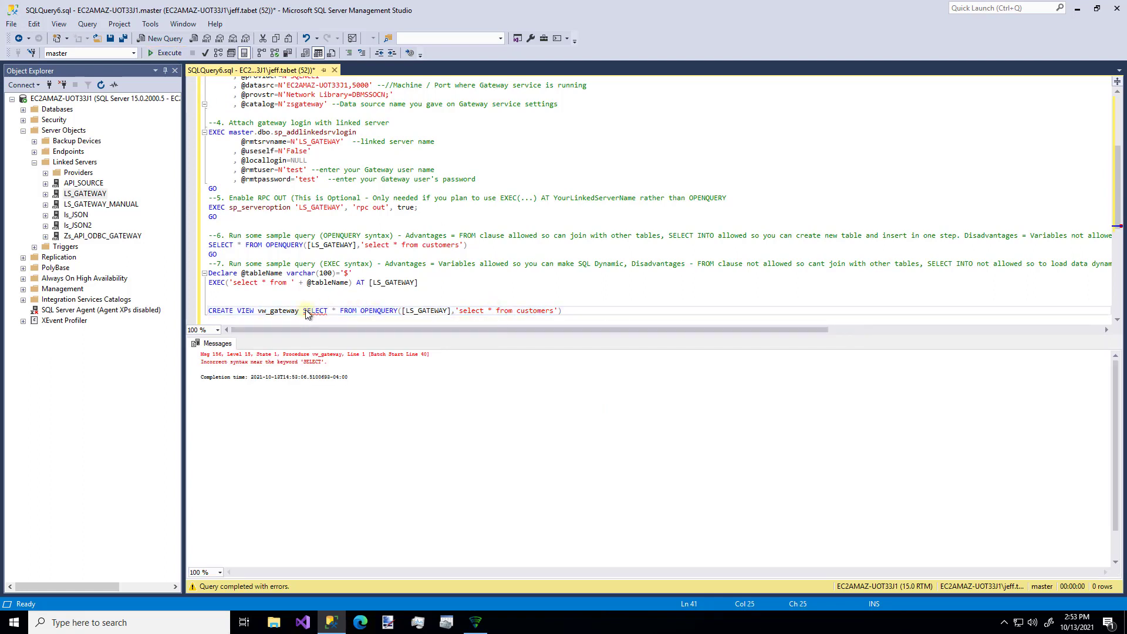
type("as")
triple_click(305, 313)
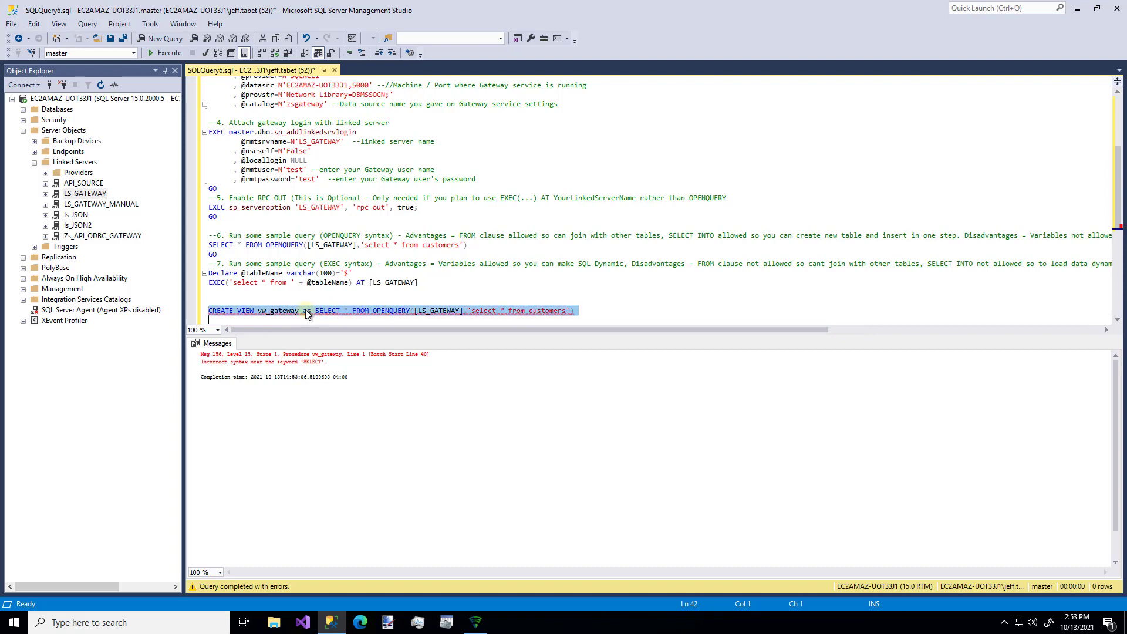
left_click(168, 53)
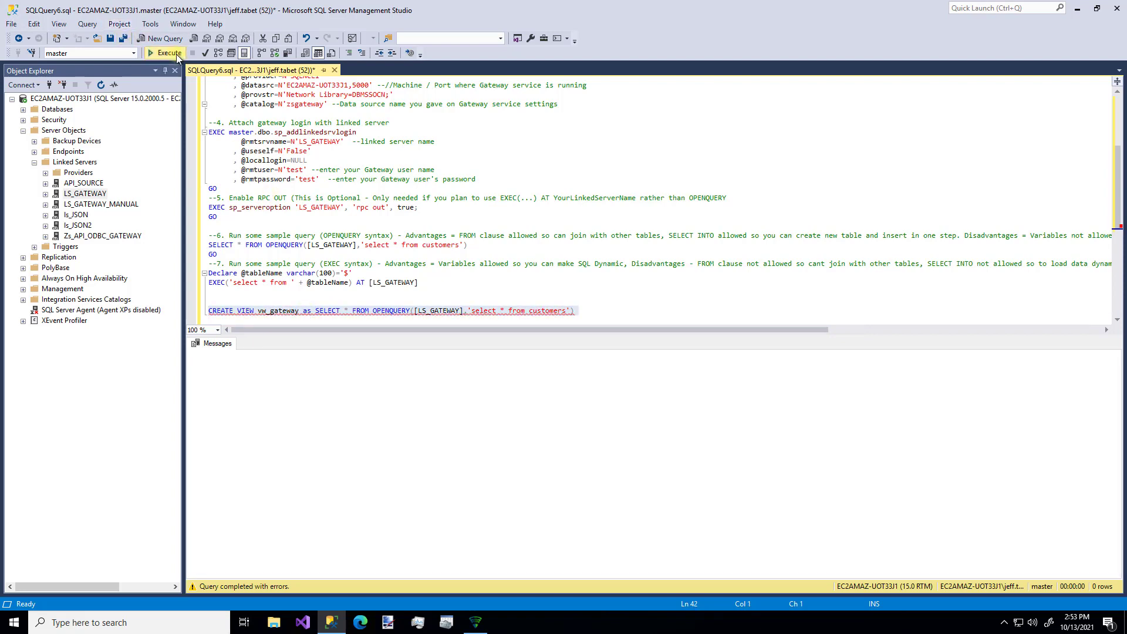
left_click(613, 319)
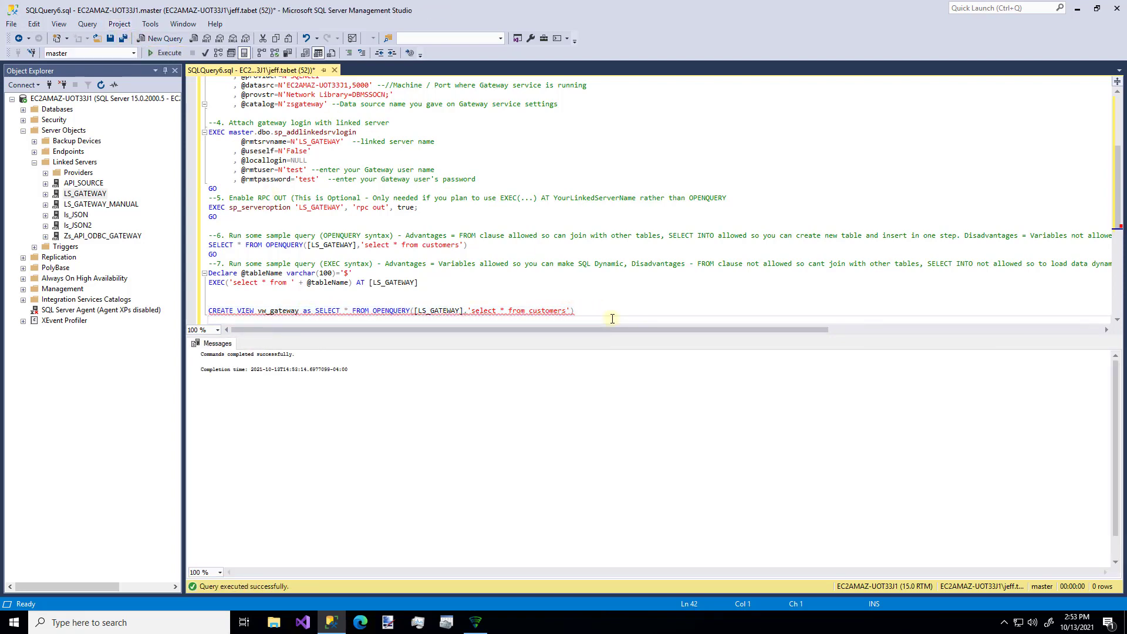
- Start a new query line below the view reading 'select * from vs_gatew'
key("Down")
type("se")
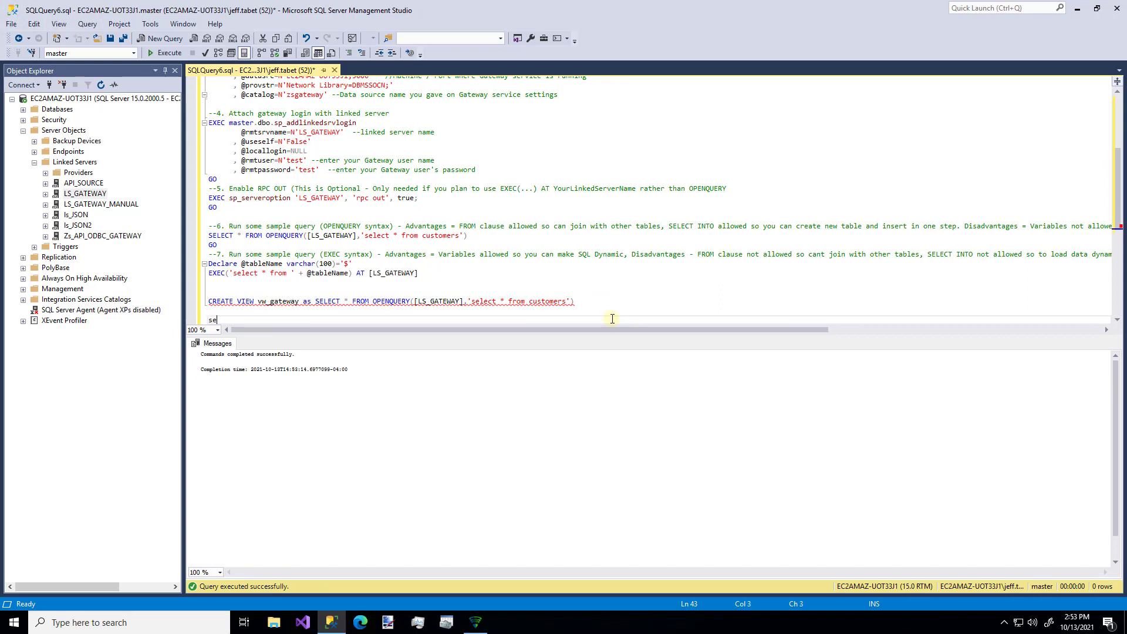
type("lect * from vs_gateway")
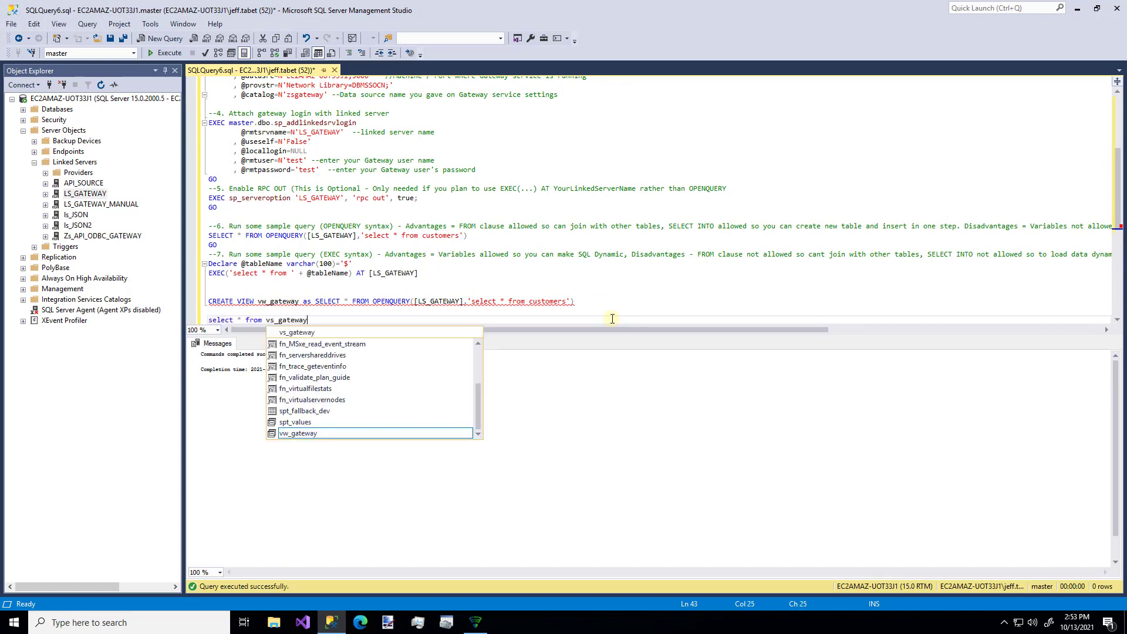
key("Escape")
key("Home")
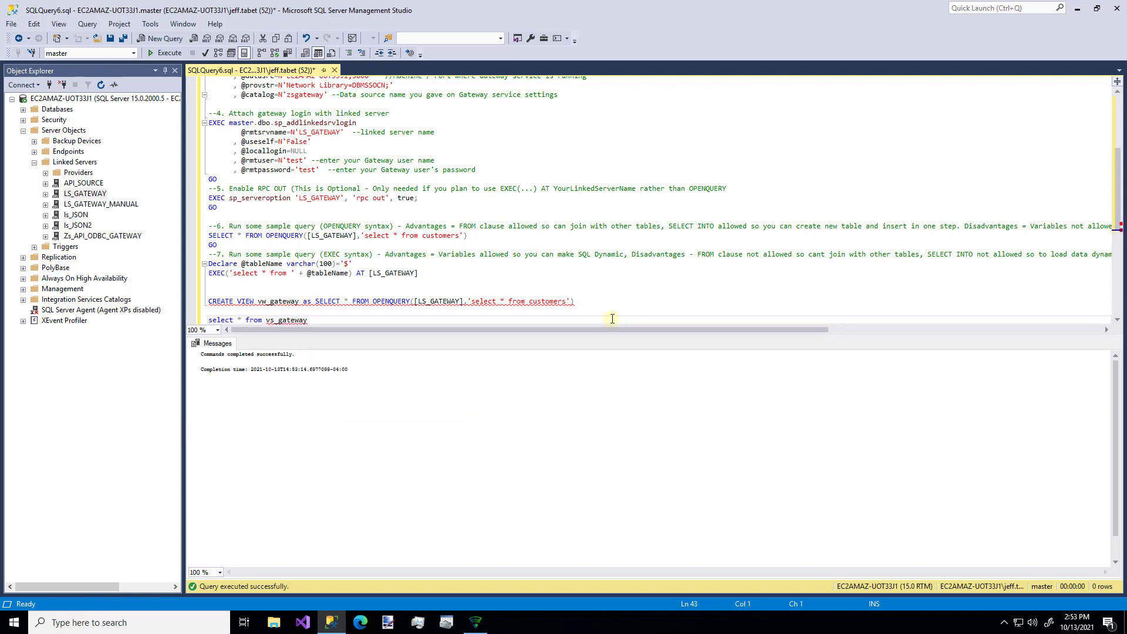
key("shift+Right")
key("shift+Right")
key("shift+Right")
key("shift+Right")
key("shift+Right")
key("shift+Right")
key("shift+Right")
key("shift+Right")
key("shift+Right")
key("shift+Right")
key("shift+Right")
key("shift+Right")
key("shift+Right")
key("shift+Right")
key("shift+Right")
key("shift+Right")
key("shift+Right")
key("shift+Right")
key("shift+Right")
key("shift+Right")
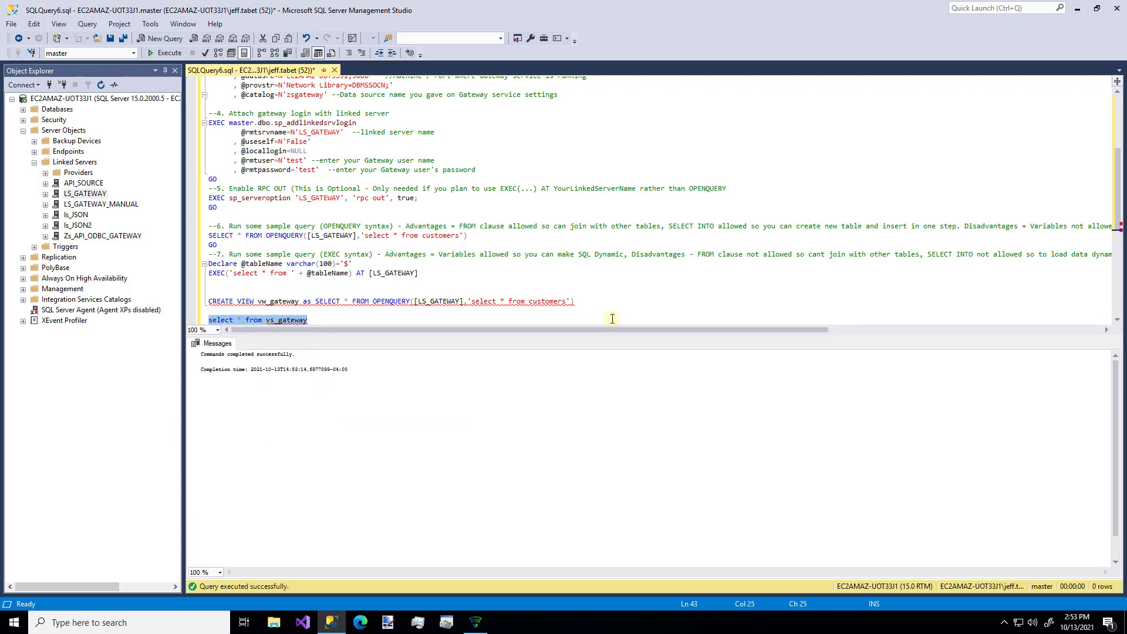
left_click(613, 318)
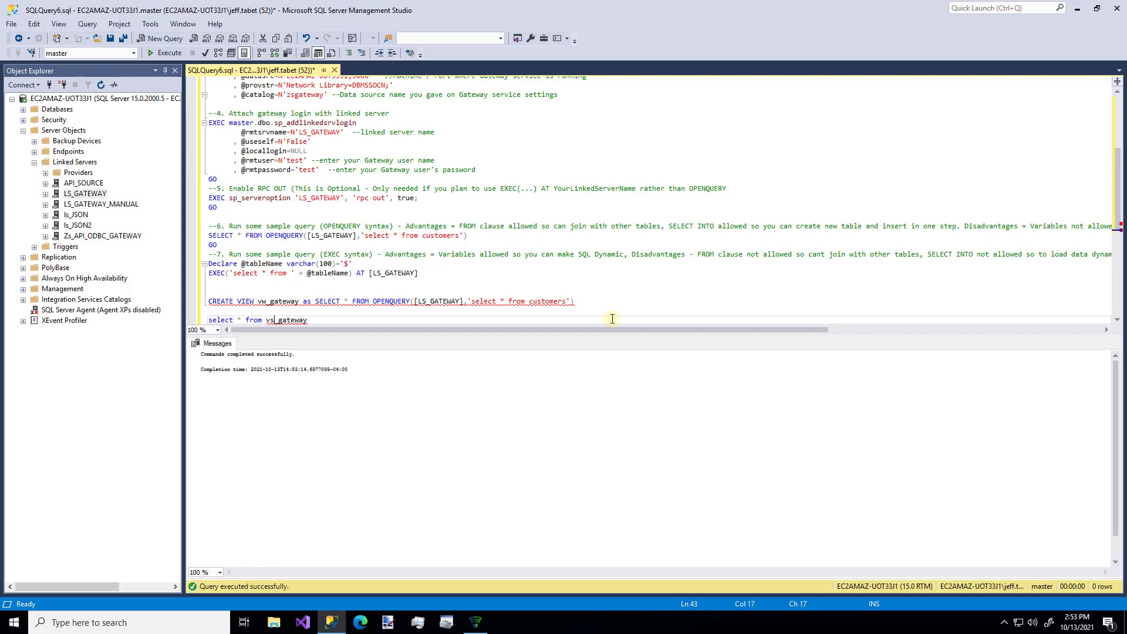
- Correct the view name and run 'select * from vw_gateway'
key("BackSpace")
type("w")
key("Right")
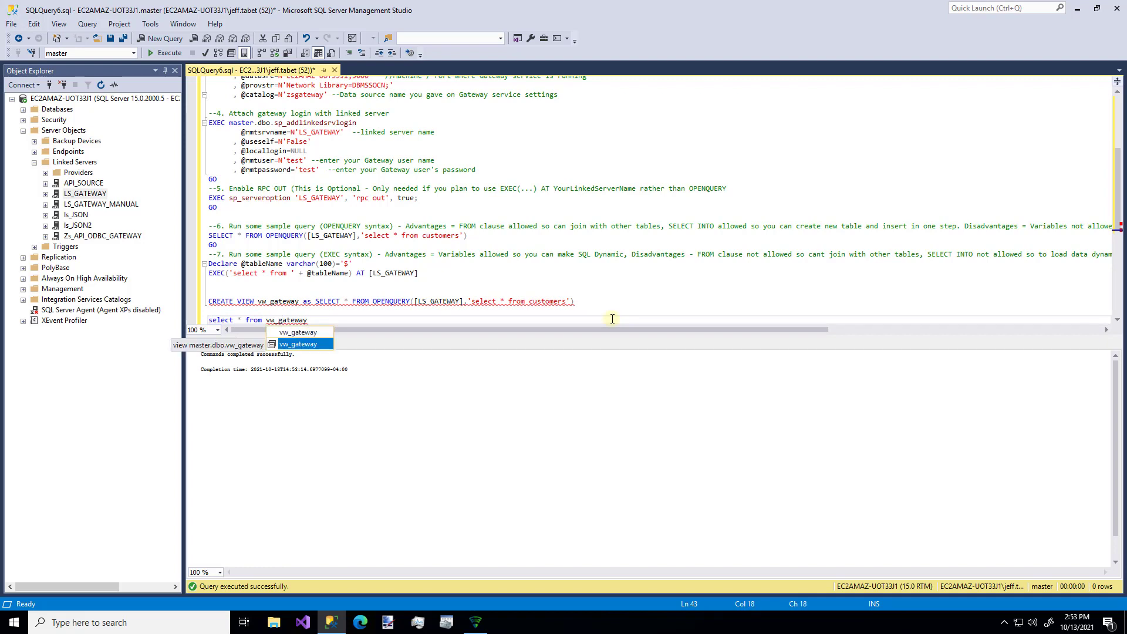
key("XF86AudioMute")
key("Escape")
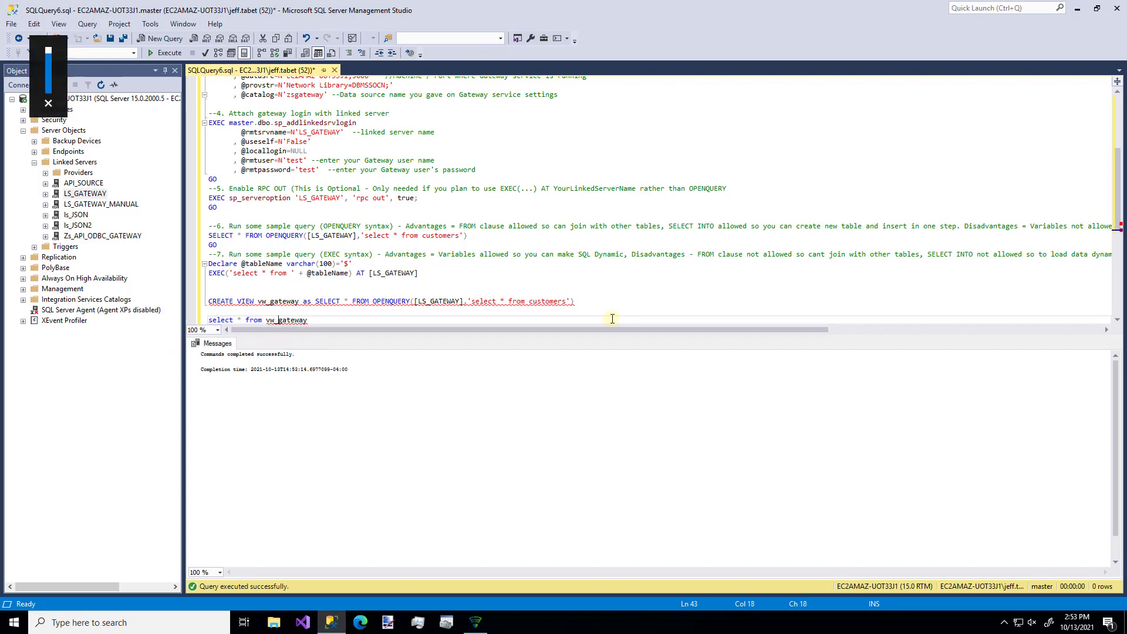
key("Home")
key("shift+Right")
key("shift+Right")
key("shift+Right")
key("shift+Right")
key("shift+Right")
key("shift+Right")
key("shift+Right")
key("shift+Right")
key("shift+Right")
key("shift+Right")
key("shift+Right")
key("shift+Right")
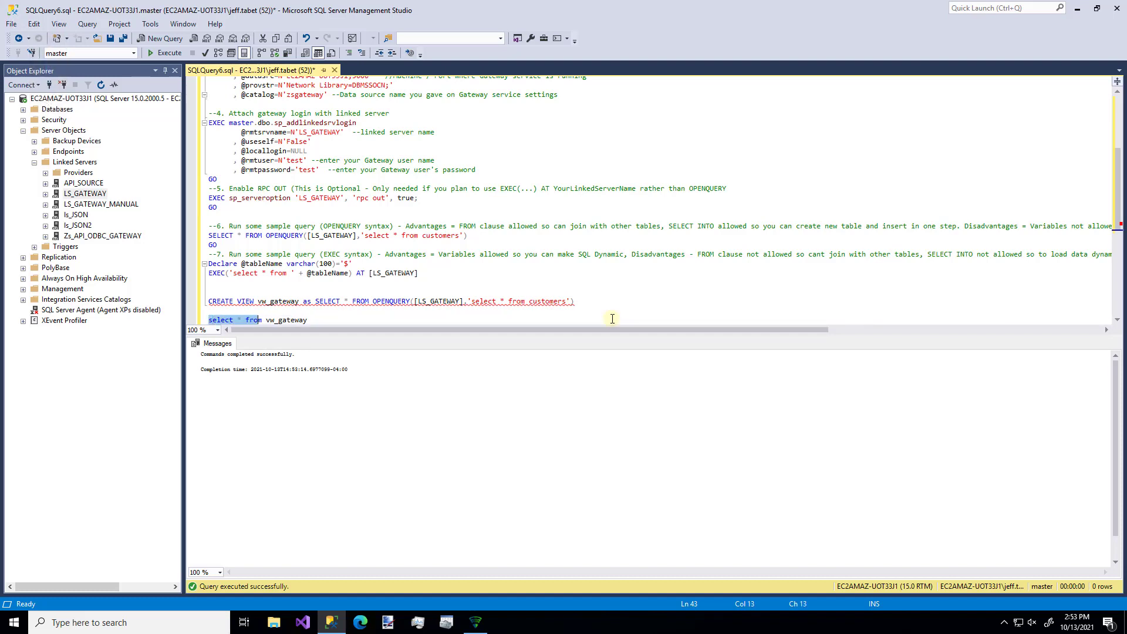
key("shift+Right")
key("shift+Right")
key("shift+Right")
key("shift+Right")
key("shift+Right")
key("shift+Right")
key("shift+Right")
key("shift+Right")
key("shift+Right")
key("shift+Right")
key("shift+Right")
key("shift+Right")
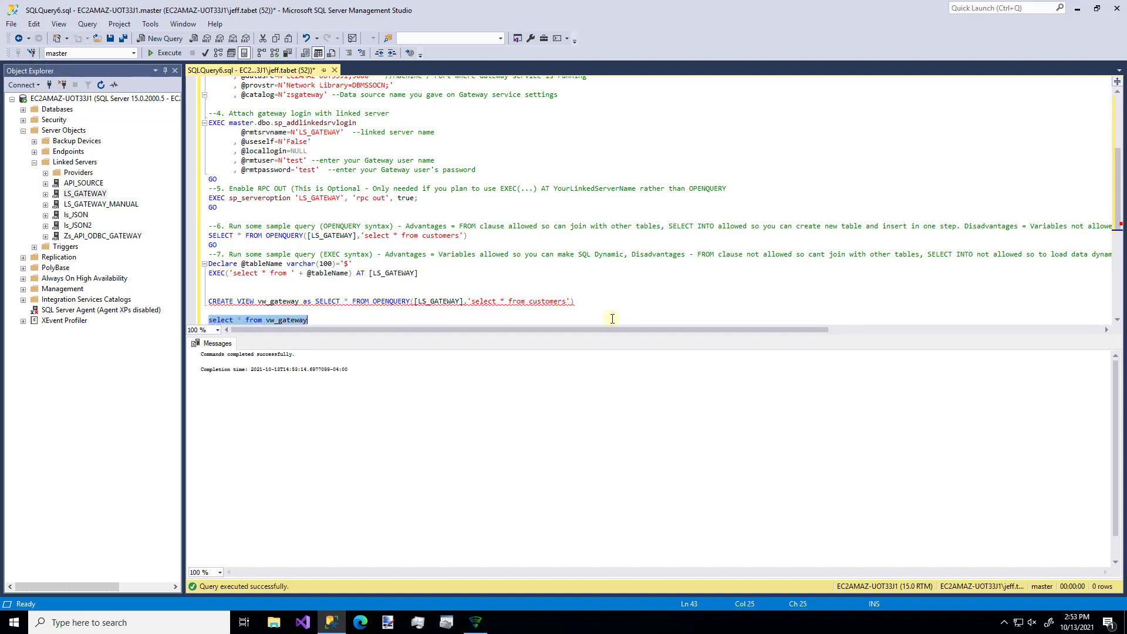
left_click(167, 53)
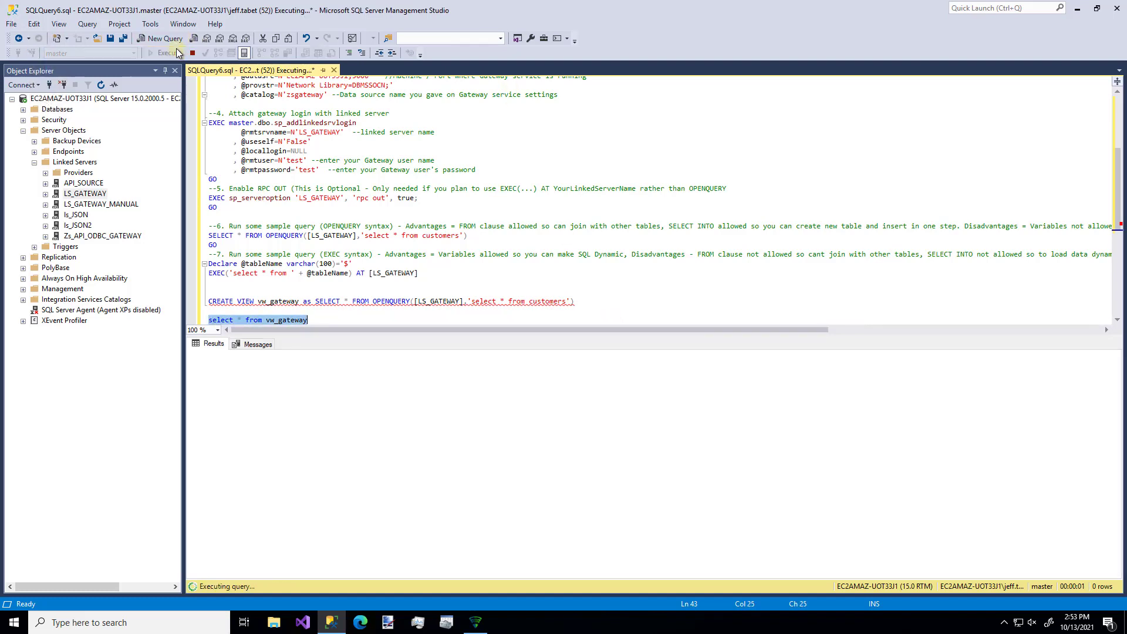